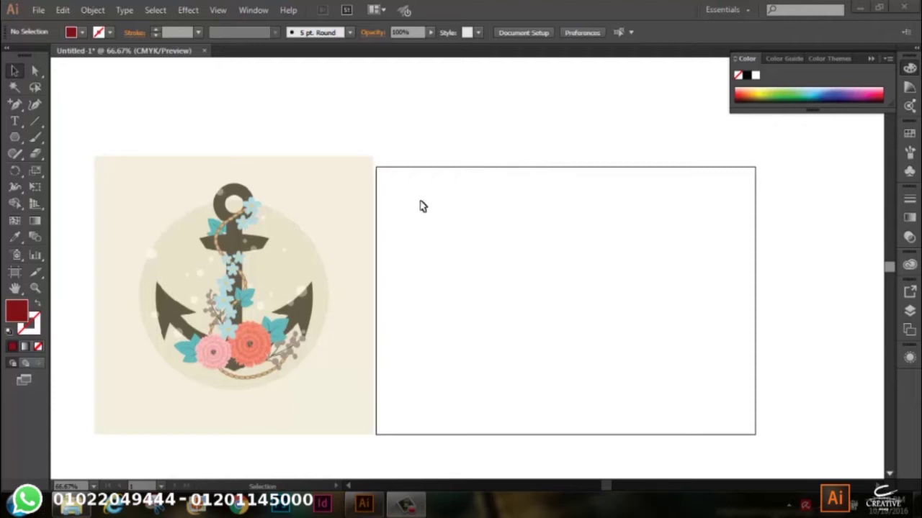
# Zoom in to 300% and scroll around the anchor reference artwork
pyautogui.click(35, 288)
pyautogui.click(246, 292)
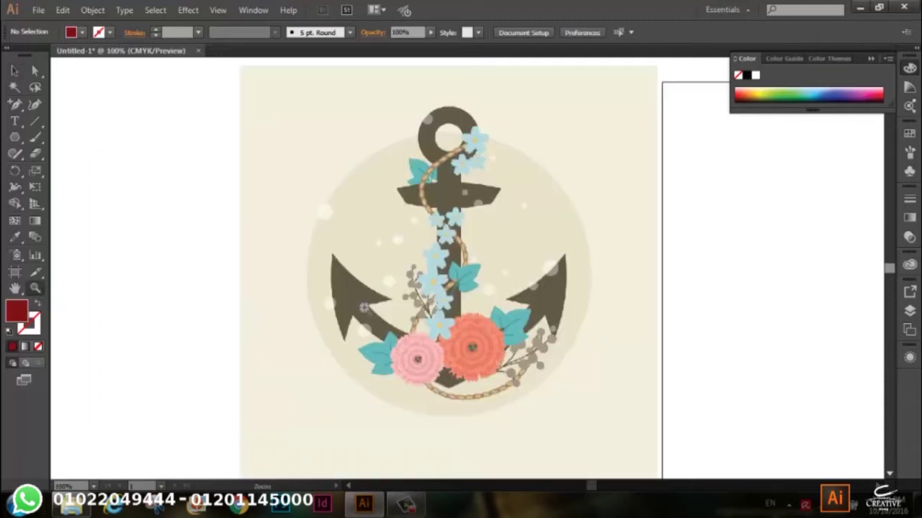
pyautogui.click(368, 308)
pyautogui.moveTo(680, 312)
pyautogui.mouseDown()
pyautogui.moveTo(570, 312)
pyautogui.moveTo(438, 423)
pyautogui.mouseUp()
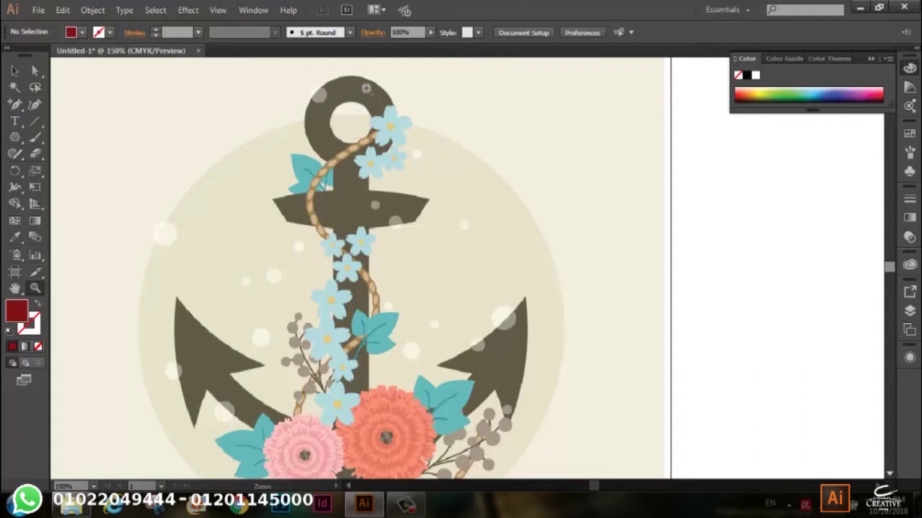
pyautogui.scroll(-2, 272, 202)
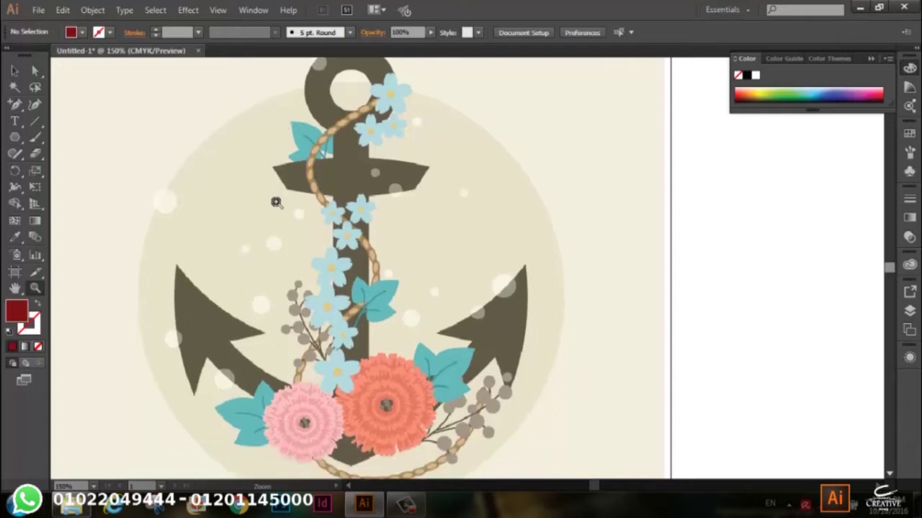
pyautogui.scroll(-1, 274, 203)
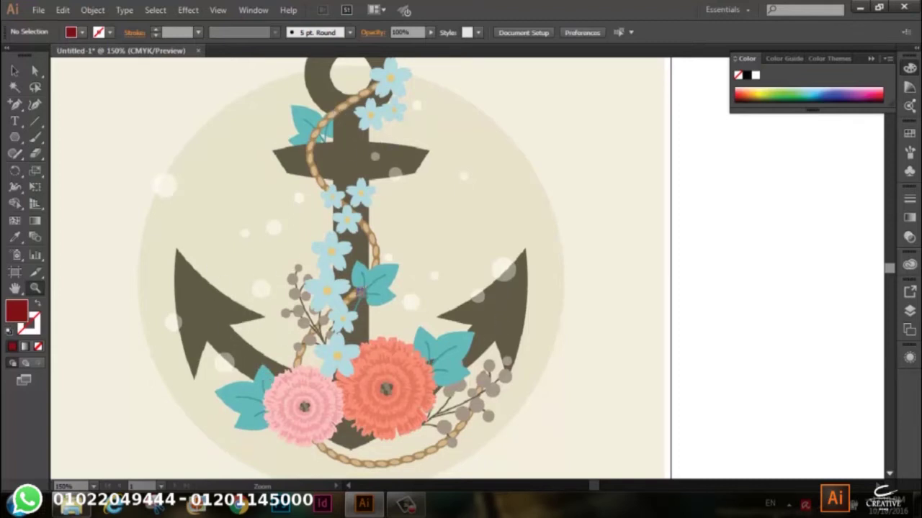
pyautogui.scroll(-2, 350, 283)
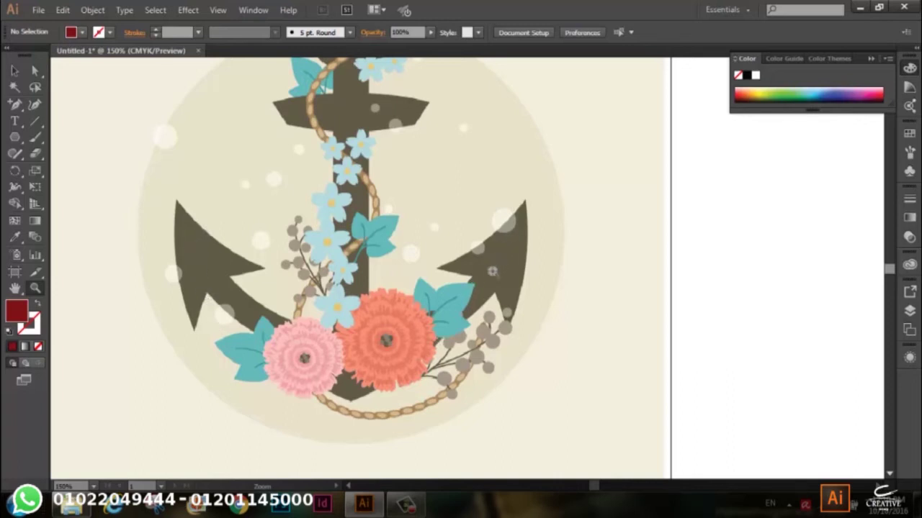
pyautogui.scroll(1, 311, 279)
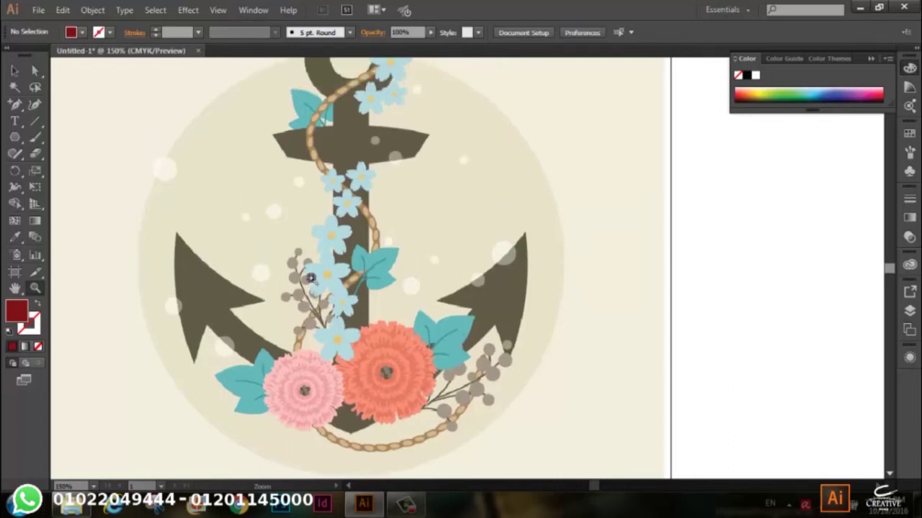
pyautogui.scroll(1, 324, 266)
pyautogui.scroll(1, 342, 256)
pyautogui.scroll(1, 358, 245)
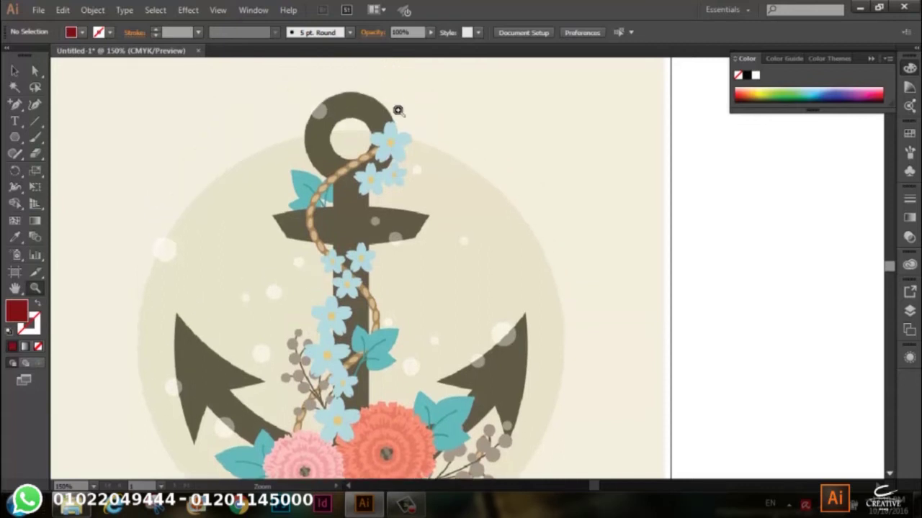
# Zoom in closer on the upper flowers and then the flowers at the anchor's base
pyautogui.click(406, 173)
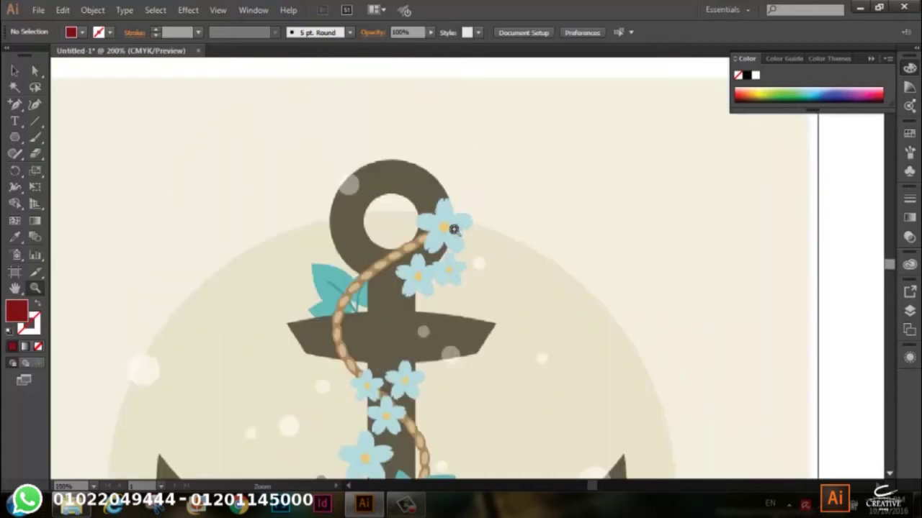
pyautogui.scroll(-2, 475, 219)
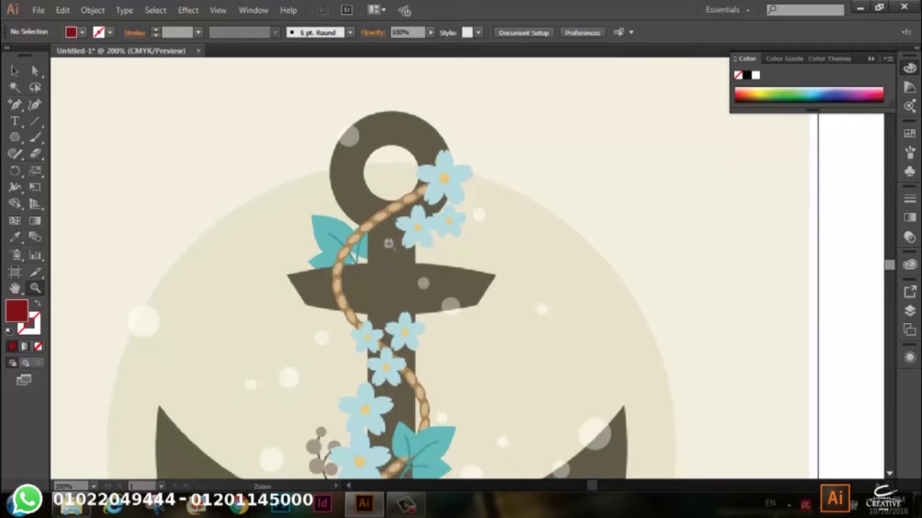
pyautogui.scroll(-2, 461, 266)
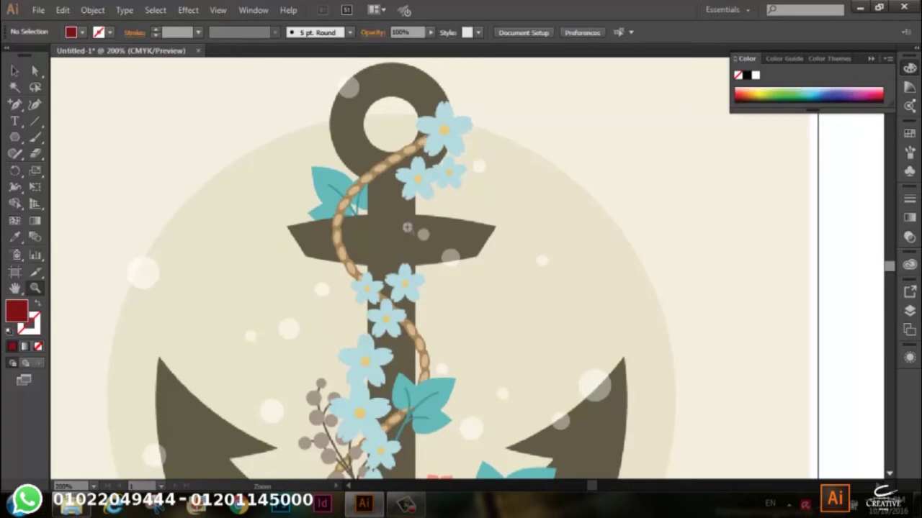
pyautogui.scroll(-1, 445, 324)
pyautogui.scroll(-3, 445, 324)
pyautogui.scroll(-2, 445, 324)
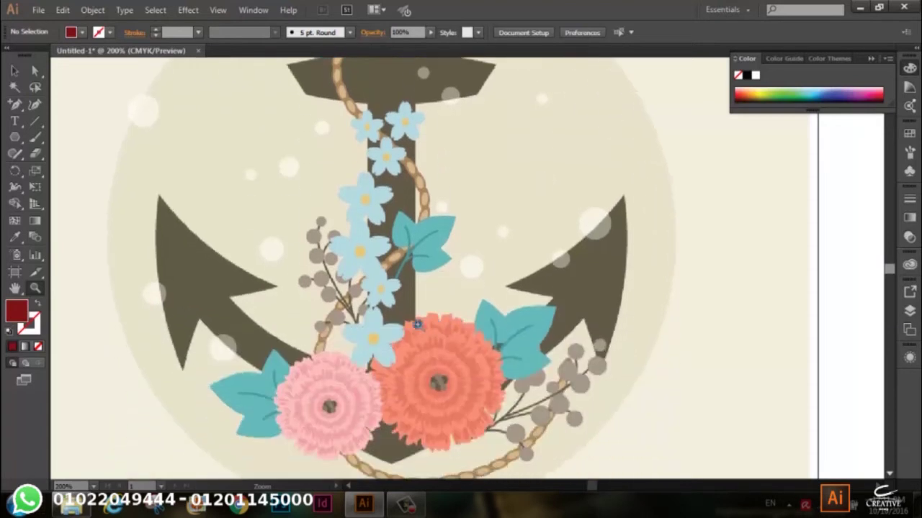
pyautogui.click(335, 397)
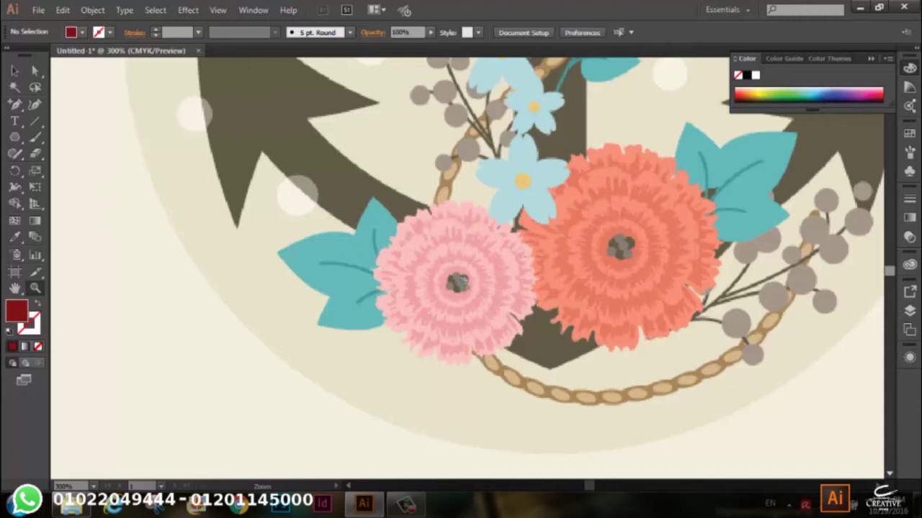
# Pick the Warp Tool from the Width Tool flyout, pan the flowers, then zoom out to 100%
pyautogui.moveTo(14, 186); pyautogui.dragTo(59, 208)
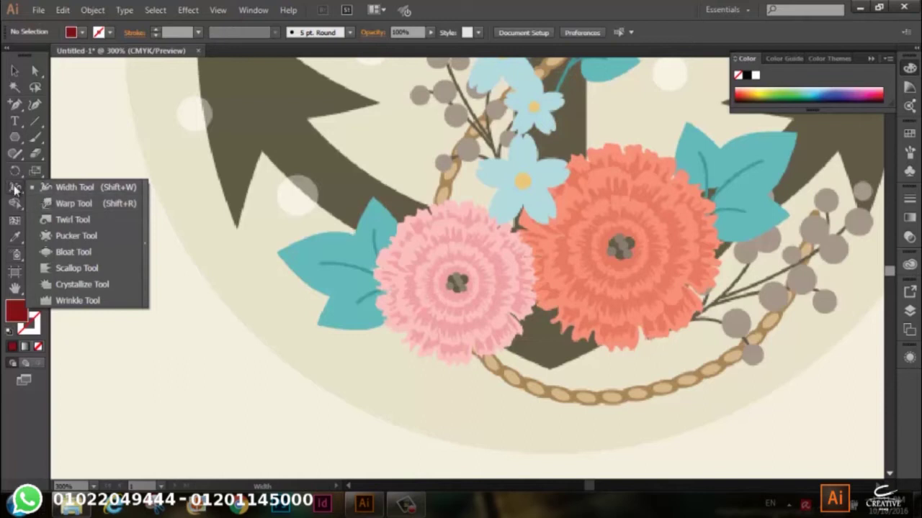
pyautogui.click(72, 203)
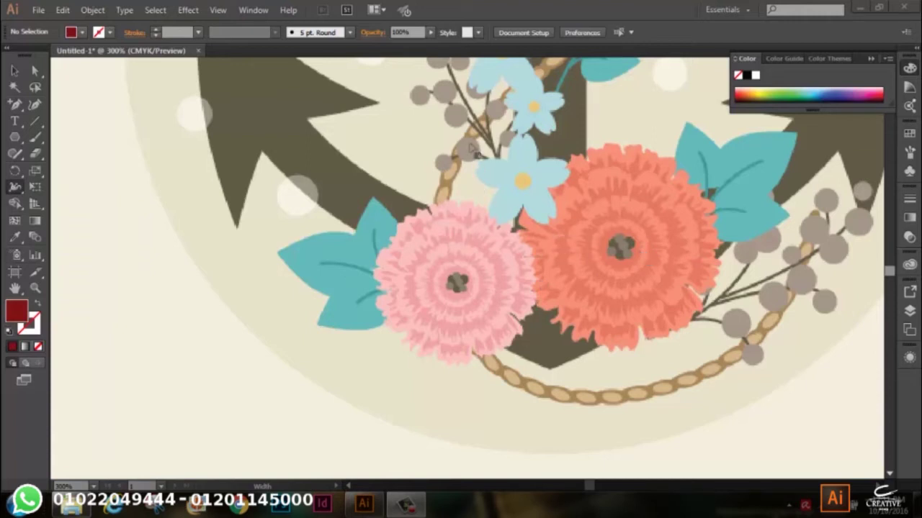
pyautogui.moveTo(469, 234)
pyautogui.mouseDown()
pyautogui.moveTo(453, 283)
pyautogui.moveTo(383, 376)
pyautogui.mouseUp()
pyautogui.moveTo(450, 233); pyautogui.dragTo(438, 329)
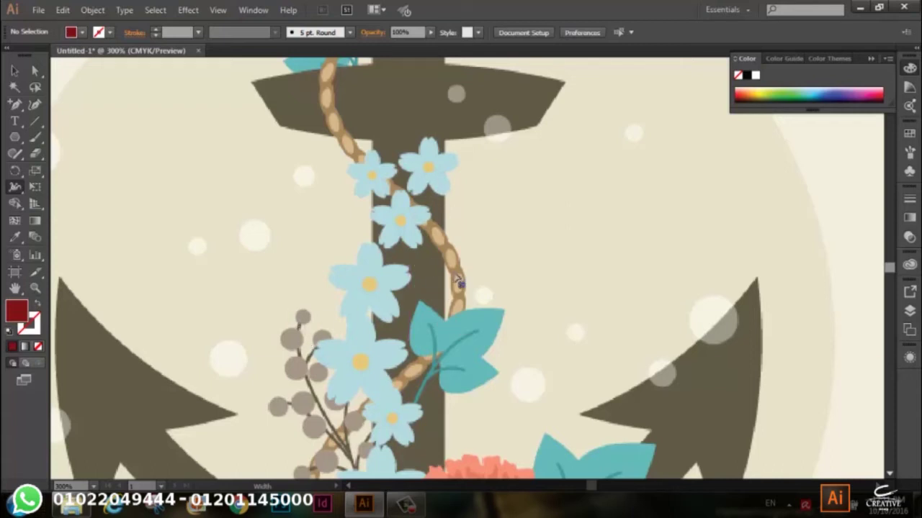
pyautogui.scroll(2, 436, 270)
pyautogui.scroll(2, 454, 278)
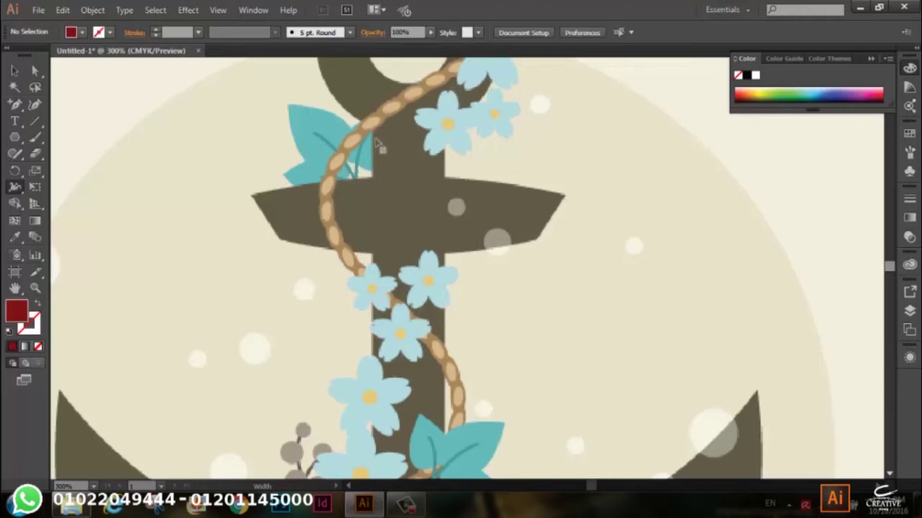
pyautogui.hotkey('ctrl', '1')
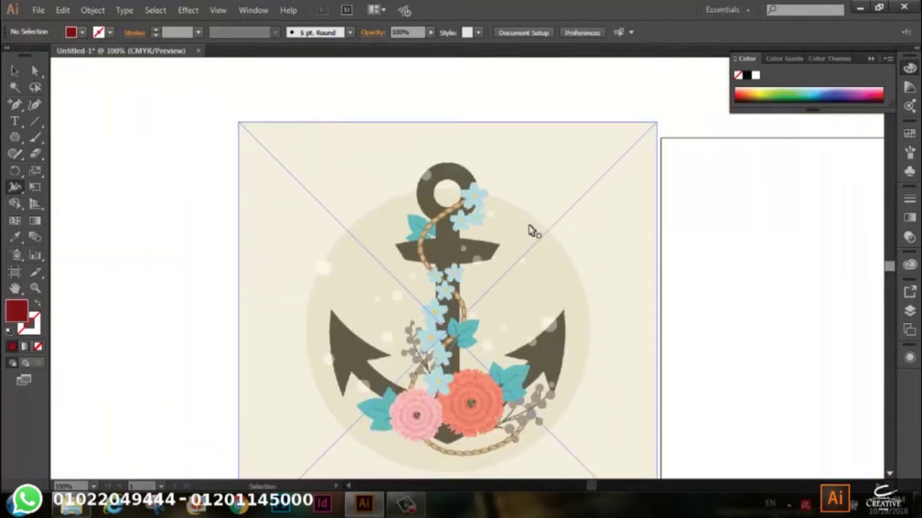
pyautogui.hotkey('ctrl', '-')
# Draw a tall dark-red rectangle on the blank artboard as the anchor's shank
pyautogui.moveTo(545, 231)
pyautogui.mouseDown()
pyautogui.moveTo(306, 187)
pyautogui.moveTo(252, 191)
pyautogui.mouseUp()
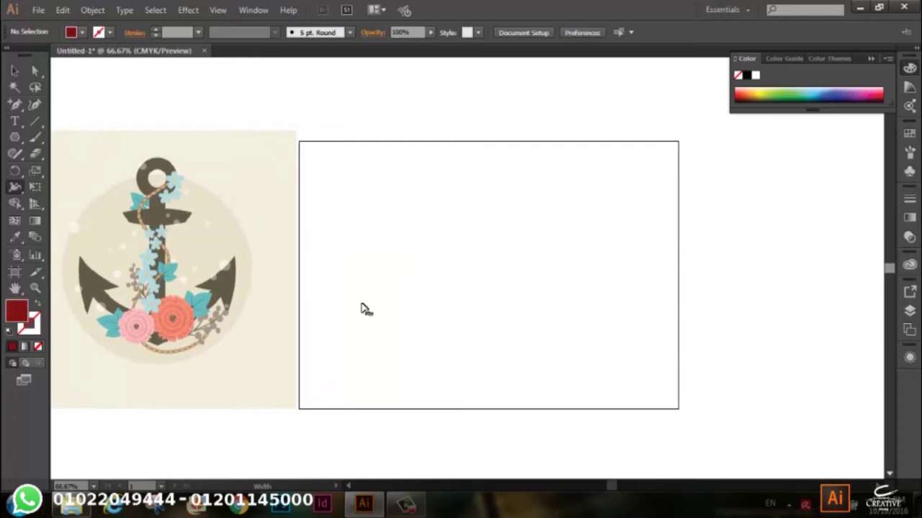
pyautogui.keyDown('alt'); pyautogui.click(15, 137); pyautogui.keyUp('alt')
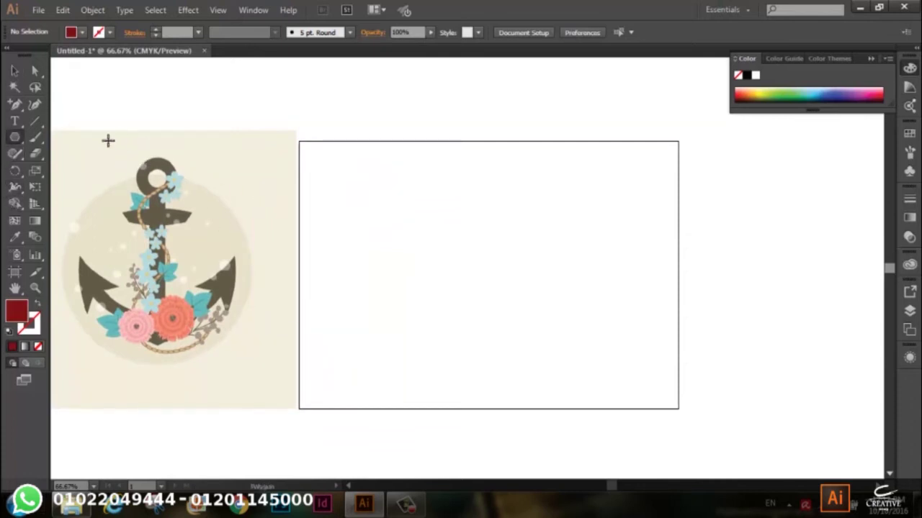
pyautogui.moveTo(14, 137); pyautogui.dragTo(51, 138)
pyautogui.moveTo(487, 195)
pyautogui.mouseDown()
pyautogui.moveTo(520, 341)
pyautogui.moveTo(511, 344)
pyautogui.moveTo(511, 325)
pyautogui.mouseUp()
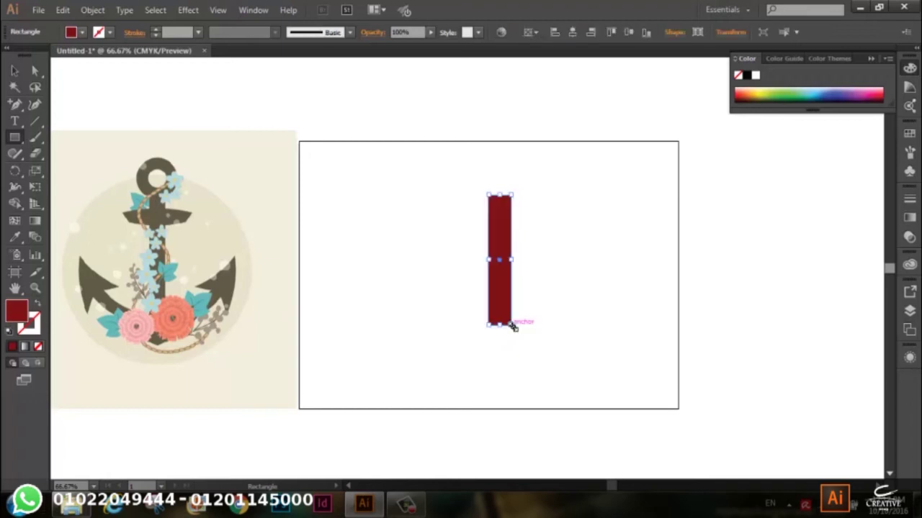
# Draw a dark-red circle with the Ellipse Tool and move it onto the rectangle's top
pyautogui.click(14, 137)
pyautogui.moveTo(498, 166); pyautogui.dragTo(513, 193)
pyautogui.click(14, 70)
pyautogui.moveTo(502, 160); pyautogui.dragTo(502, 174)
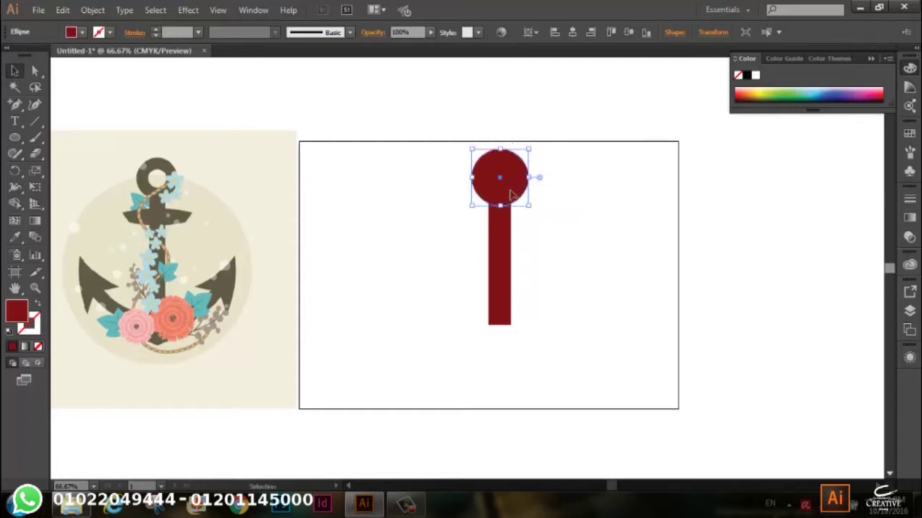
# Scale a 2.75 cm inner copy of the circle and select both circles
pyautogui.press('a')
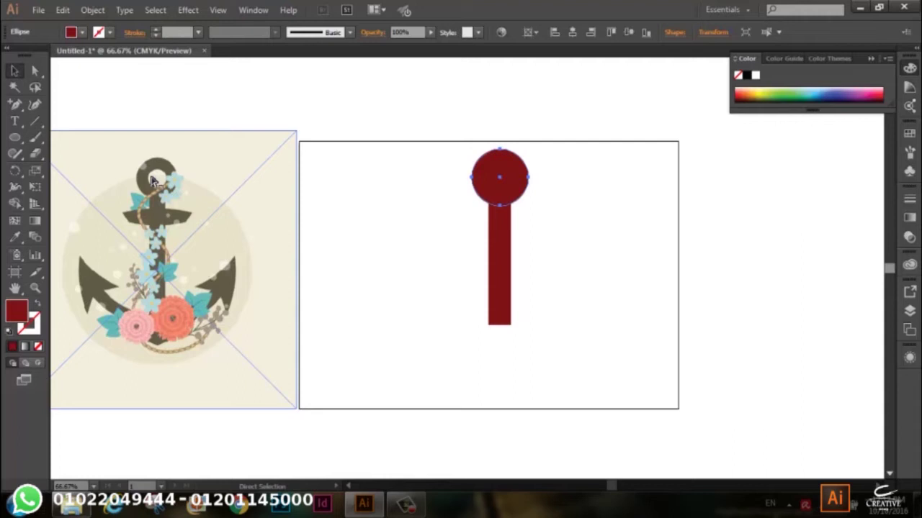
pyautogui.press('v')
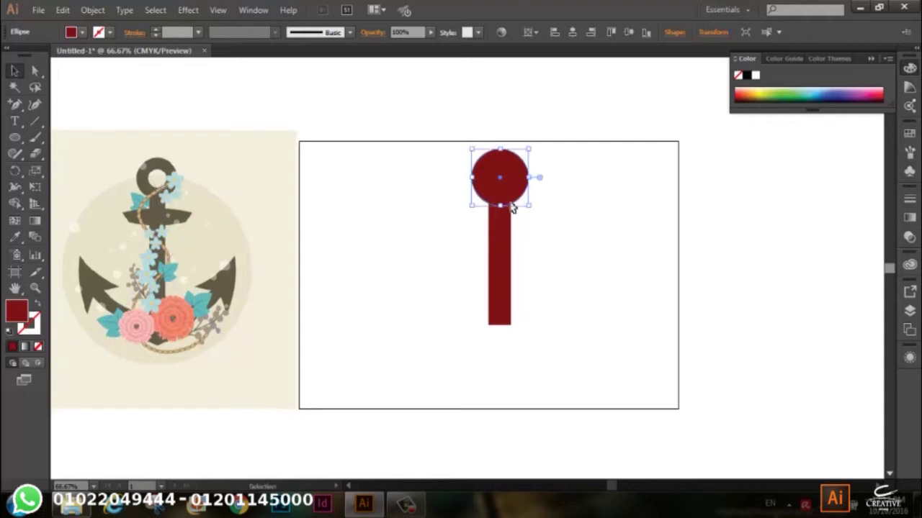
pyautogui.moveTo(529, 205); pyautogui.dragTo(519, 198)
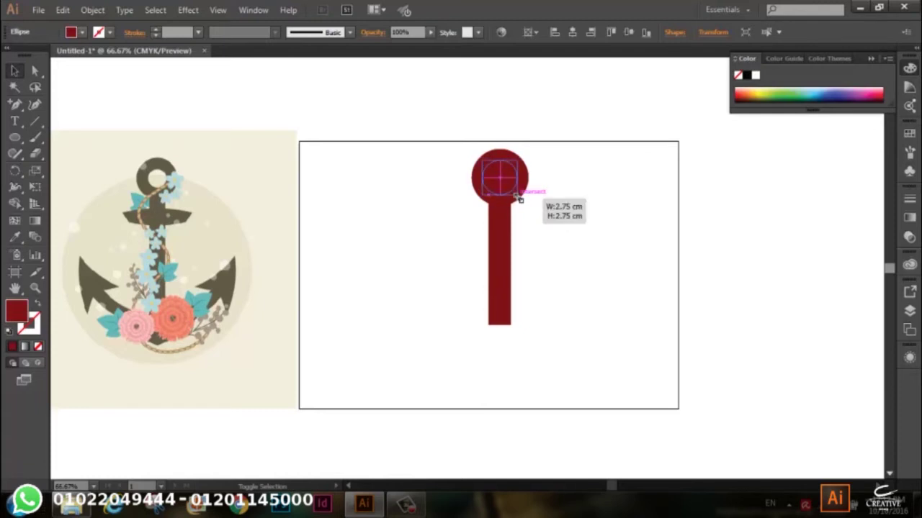
pyautogui.moveTo(517, 194); pyautogui.dragTo(517, 194)
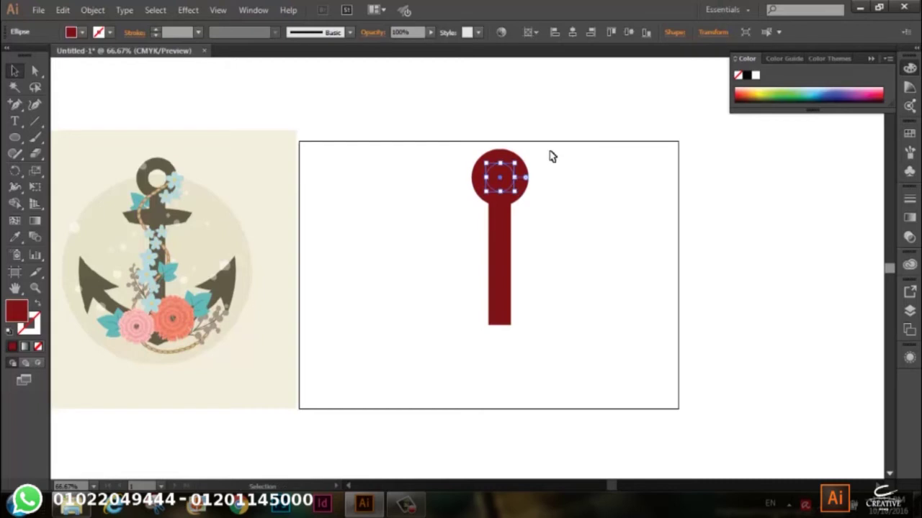
pyautogui.click(546, 148)
pyautogui.click(497, 184)
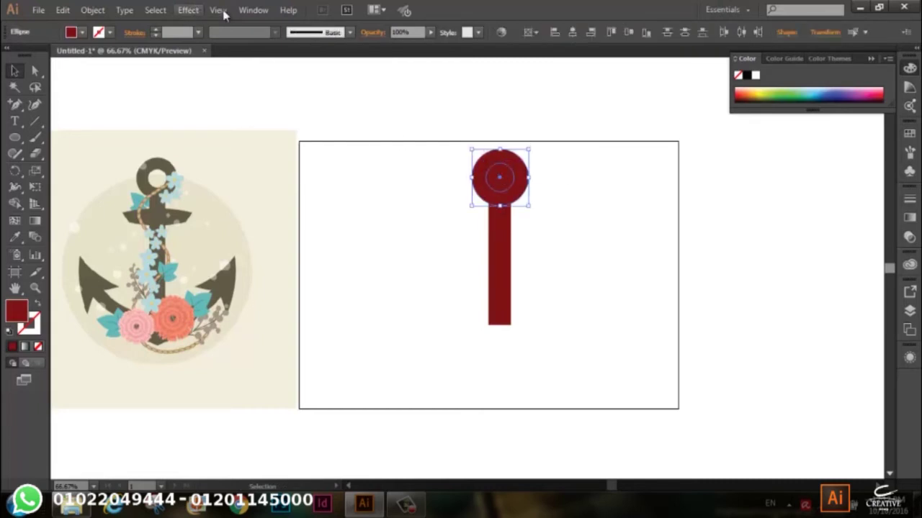
# Use Pathfinder Minus Front to cut the inner circle out of the head circle
pyautogui.click(253, 10)
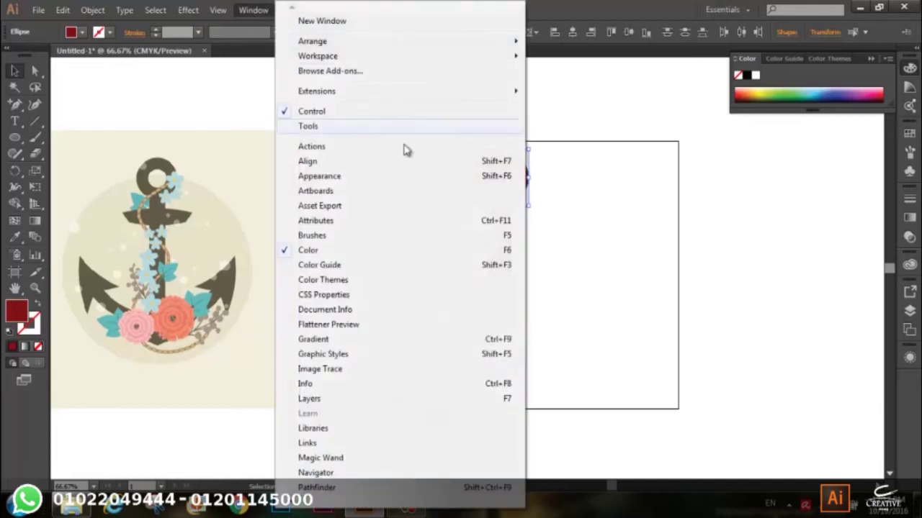
pyautogui.click(336, 487)
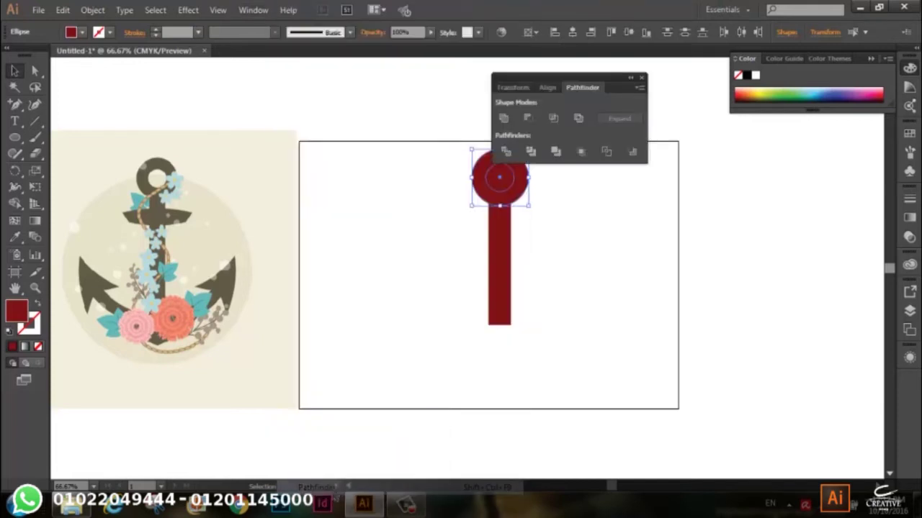
pyautogui.moveTo(535, 81); pyautogui.dragTo(651, 143)
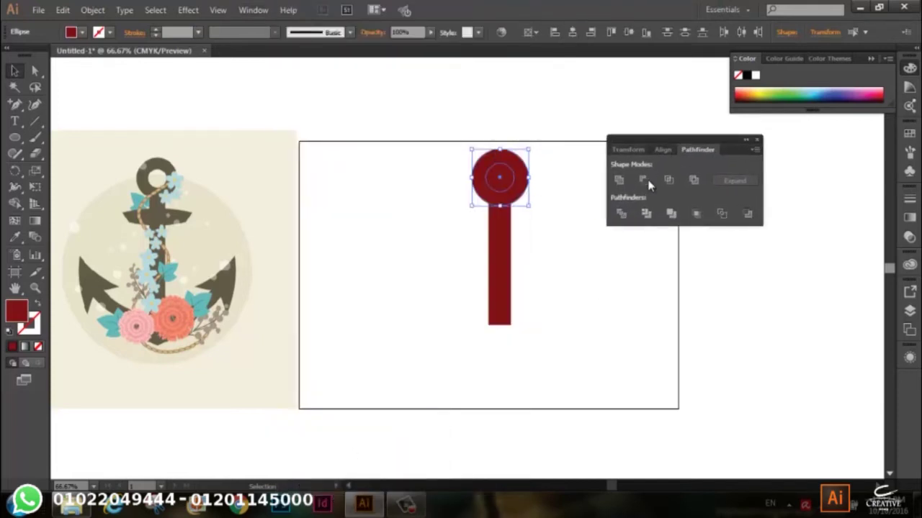
pyautogui.click(643, 180)
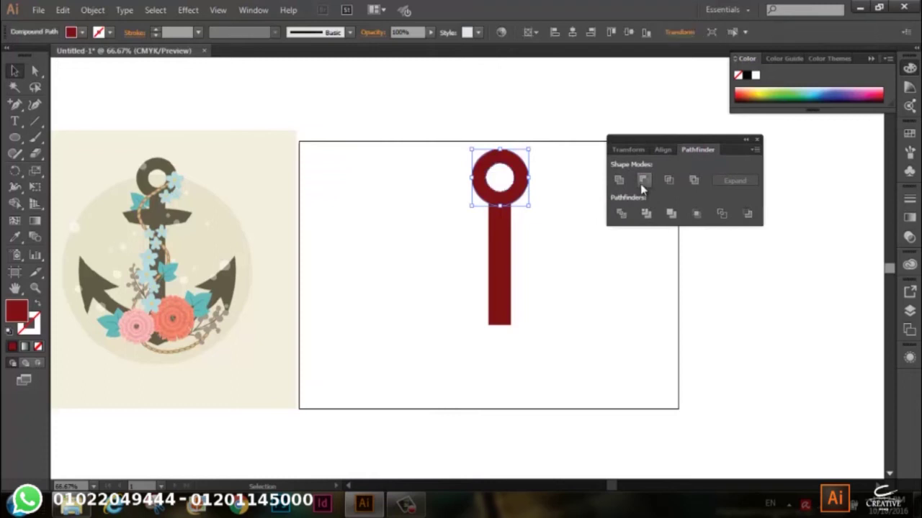
pyautogui.click(545, 115)
# Make the dark-red stem slightly narrower
pyautogui.click(495, 268)
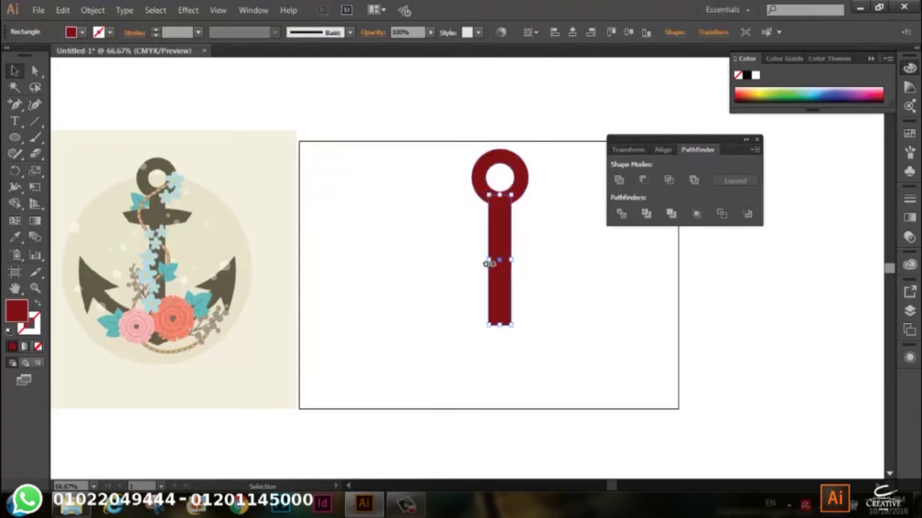
pyautogui.moveTo(485, 260); pyautogui.dragTo(493, 259)
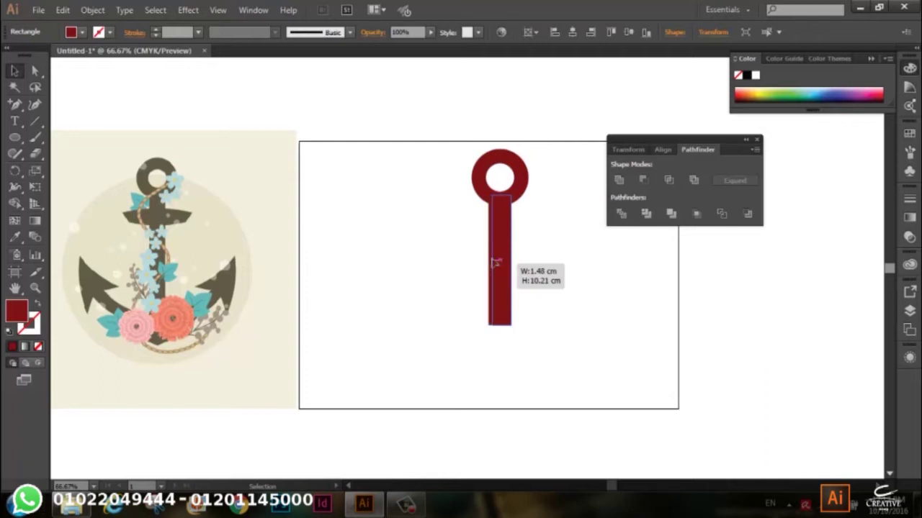
pyautogui.click(562, 239)
pyautogui.click(406, 504)
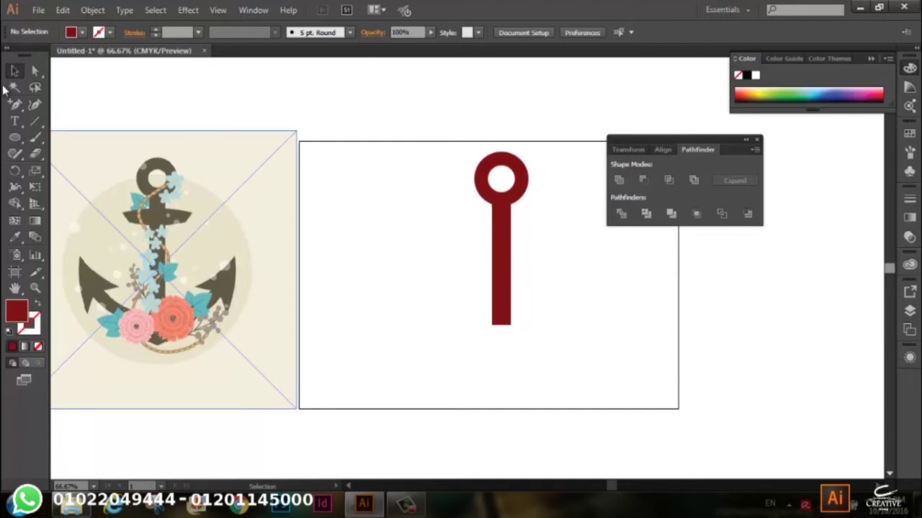
# Draw a wide horizontal bar, about 18 cm by 1.59 cm, below the stem
pyautogui.moveTo(15, 139); pyautogui.dragTo(52, 137)
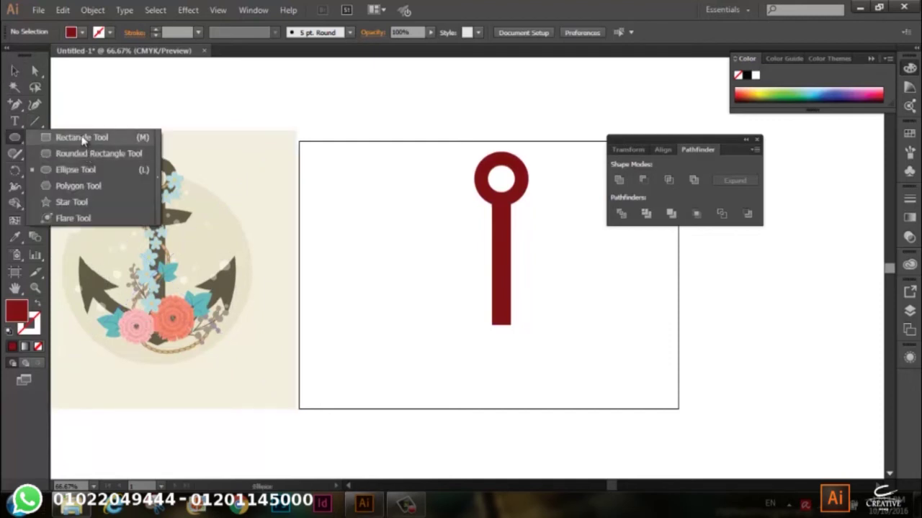
pyautogui.moveTo(387, 333); pyautogui.dragTo(617, 354)
pyautogui.click(14, 70)
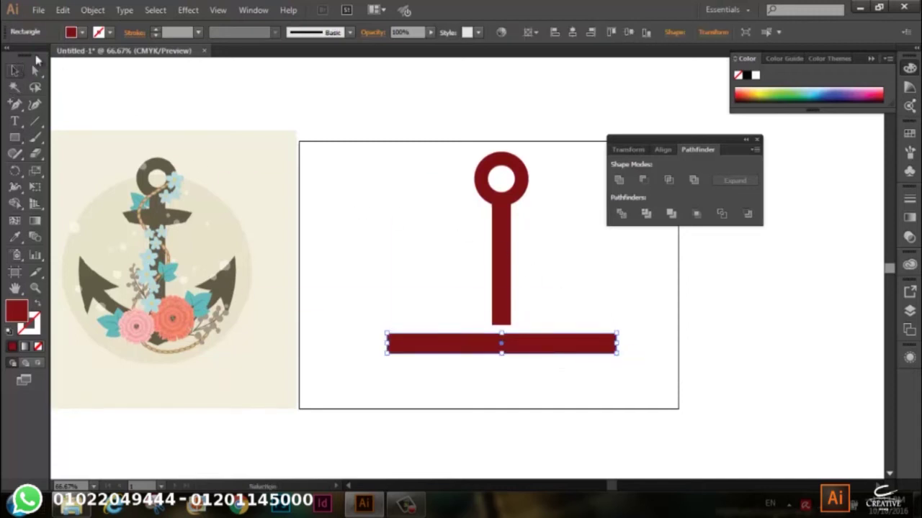
pyautogui.click(188, 10)
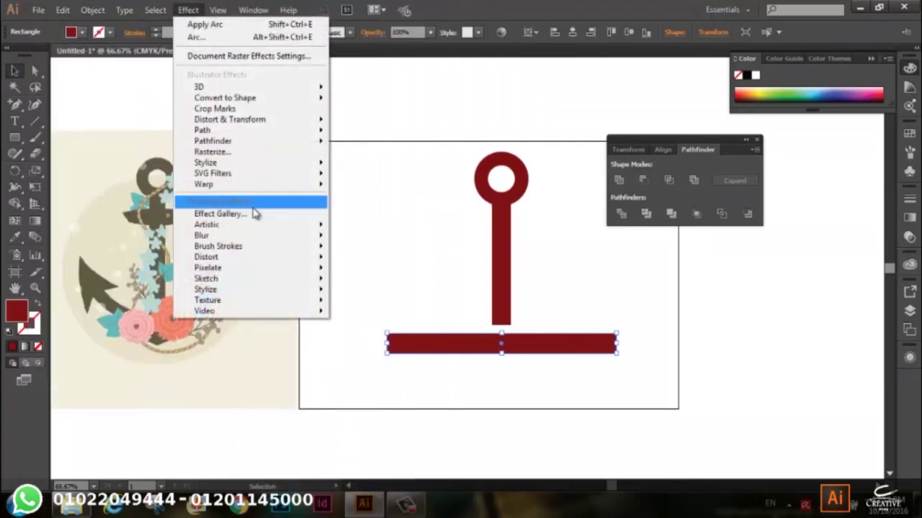
pyautogui.moveTo(216, 184)
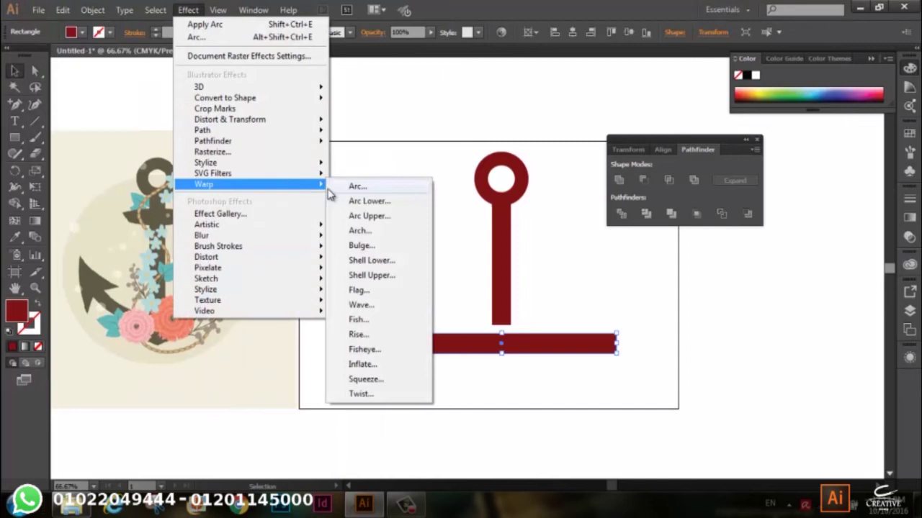
# Apply an Arc warp to the bar with Bend -61% and 0% horizontal and vertical distortion
pyautogui.click(368, 187)
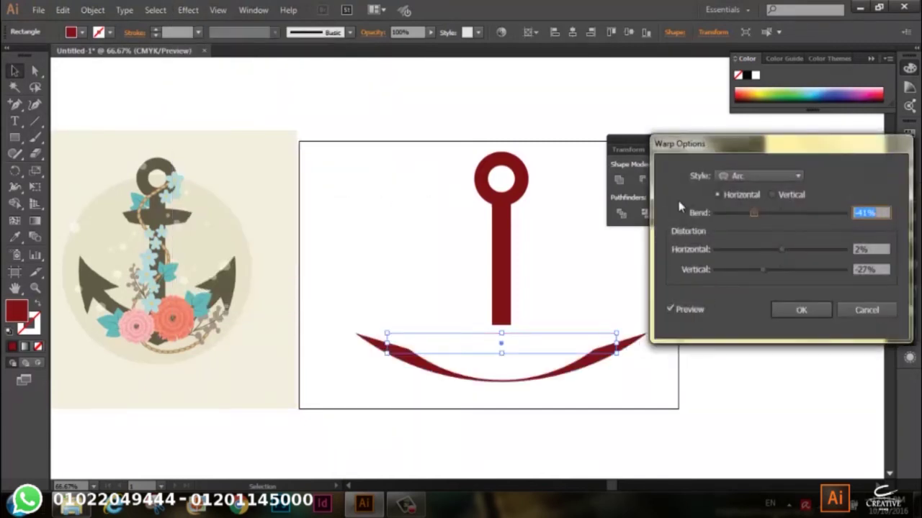
pyautogui.click(779, 214)
pyautogui.moveTo(766, 218); pyautogui.dragTo(754, 214)
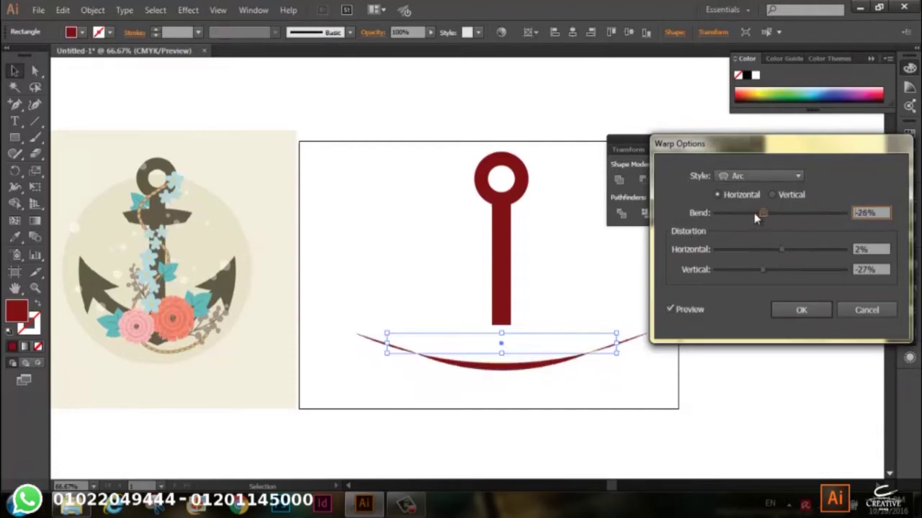
pyautogui.click(780, 269)
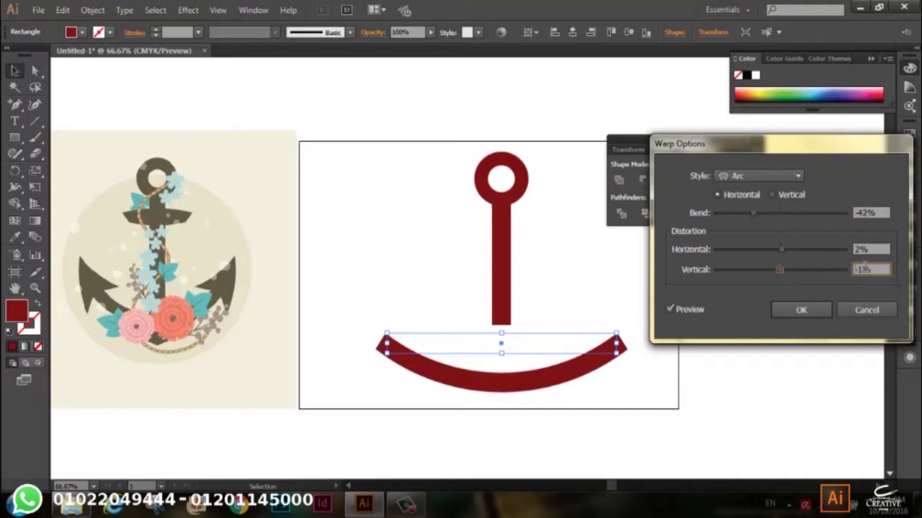
pyautogui.click(861, 249)
pyautogui.write('0')
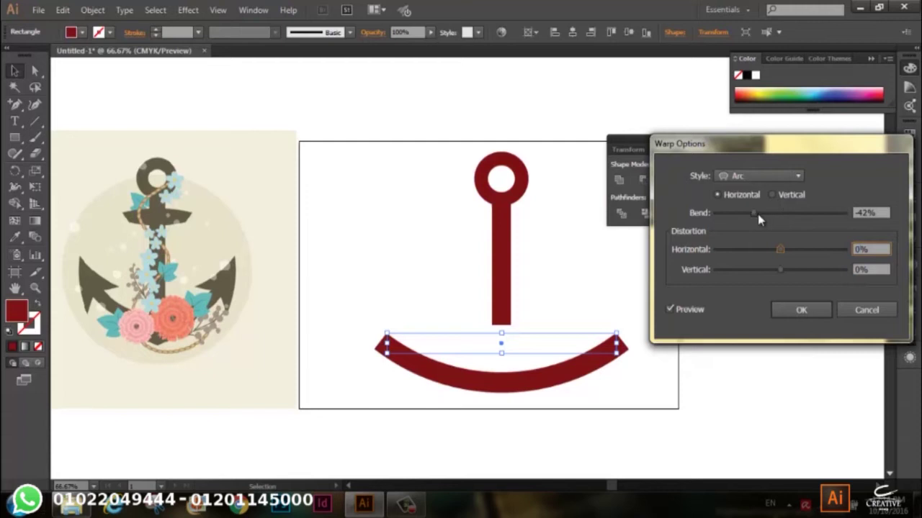
pyautogui.moveTo(758, 214); pyautogui.dragTo(739, 214)
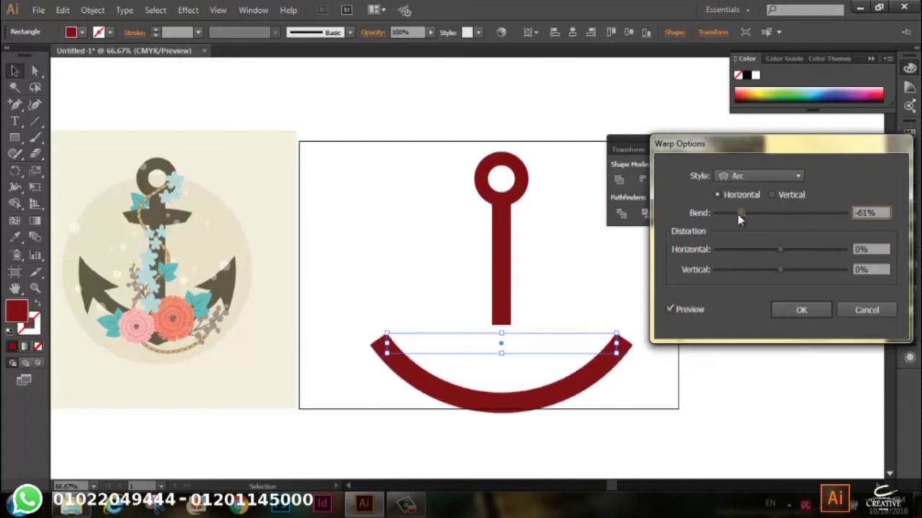
pyautogui.click(799, 311)
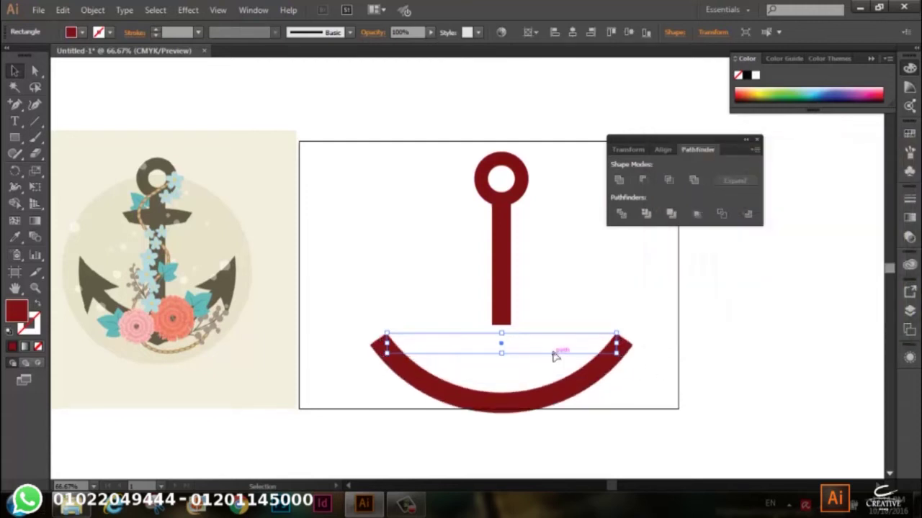
# Move the arc up under the shaft and narrow it from both sides
pyautogui.moveTo(553, 358)
pyautogui.mouseDown()
pyautogui.moveTo(547, 290)
pyautogui.moveTo(555, 291)
pyautogui.mouseUp()
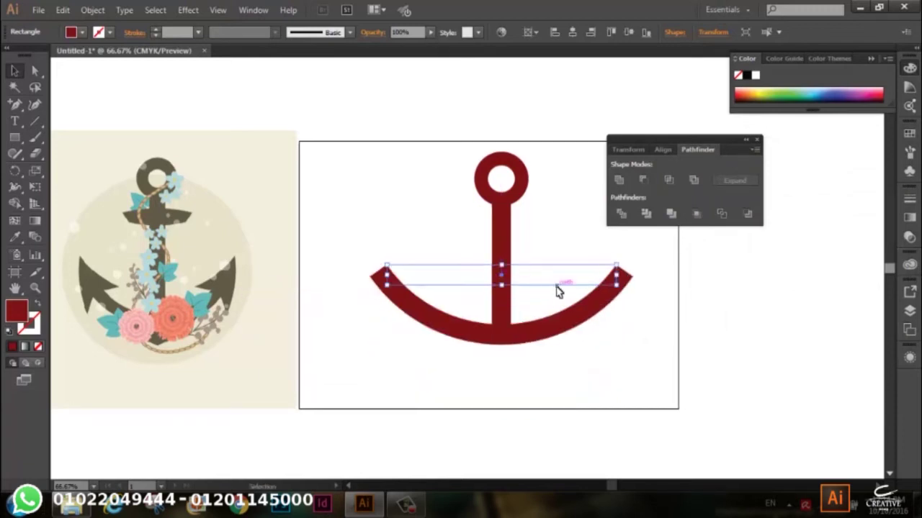
pyautogui.press('Down')
pyautogui.press('Down')
pyautogui.press('Left')
pyautogui.press('Up')
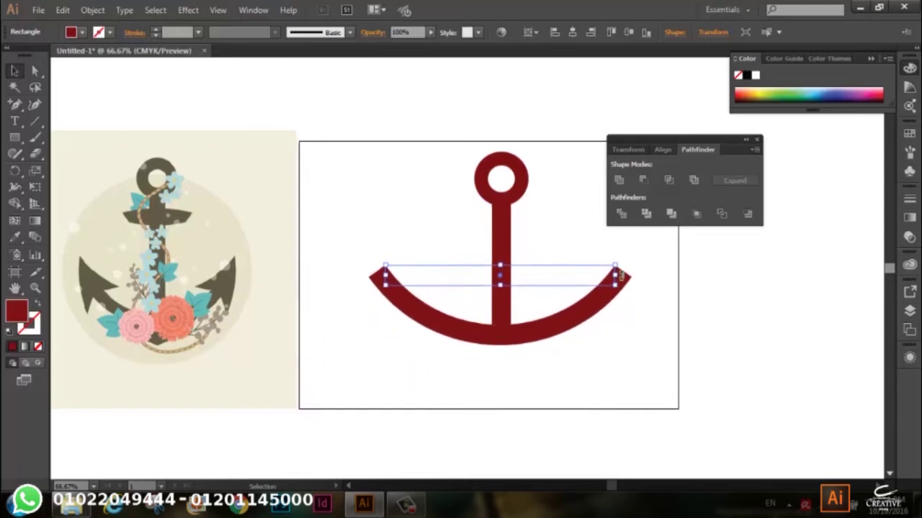
pyautogui.moveTo(616, 276); pyautogui.dragTo(597, 276)
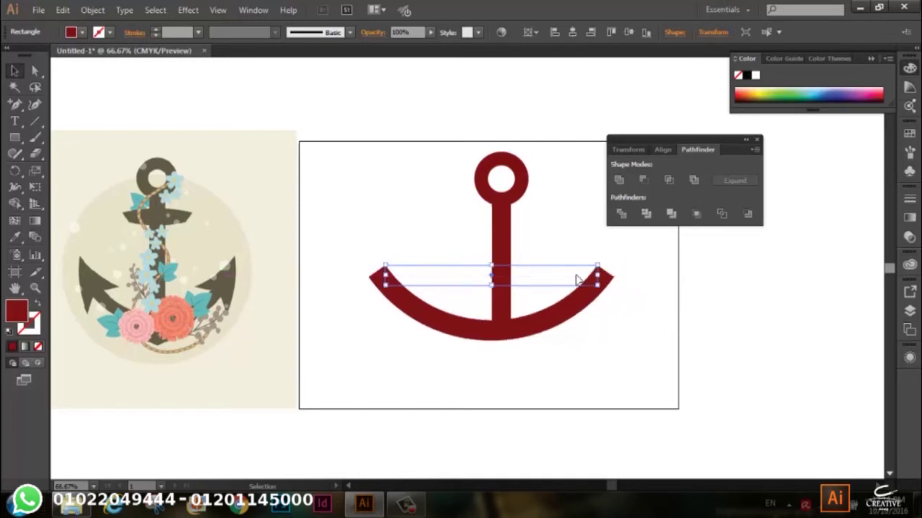
pyautogui.moveTo(385, 279); pyautogui.dragTo(411, 279)
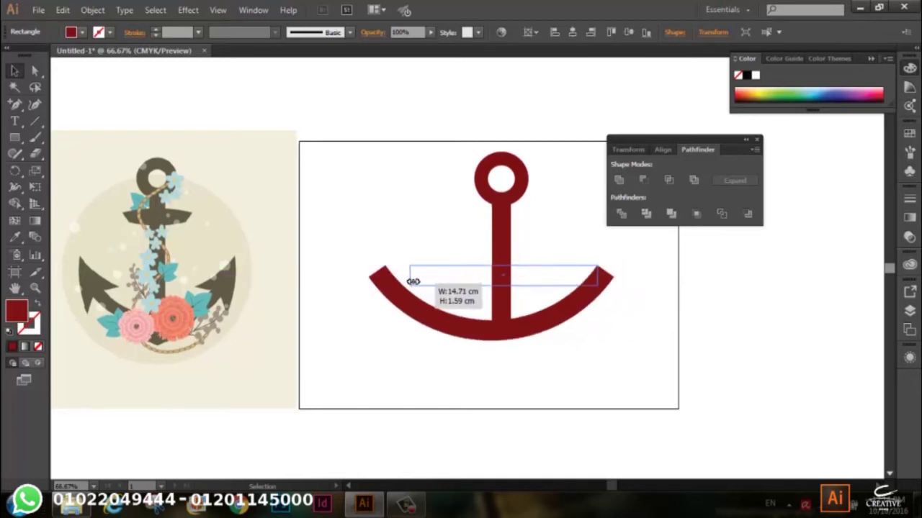
pyautogui.click(603, 358)
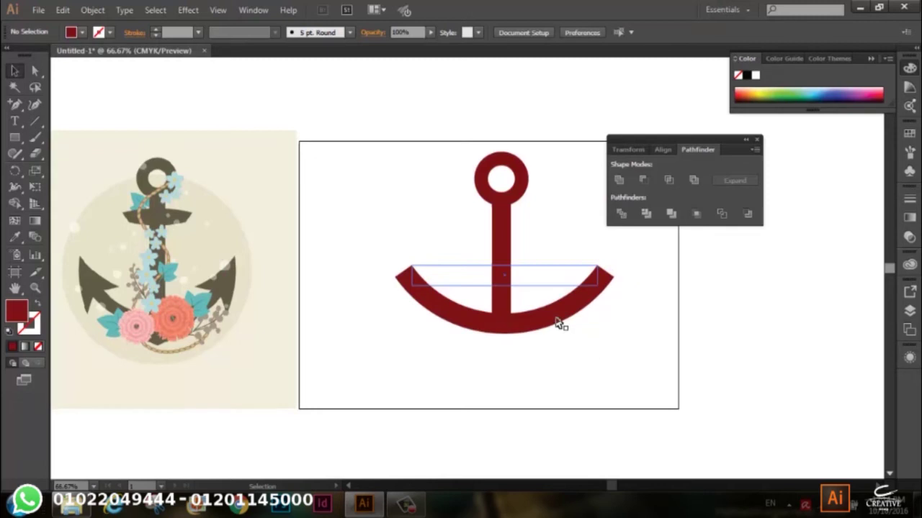
# Shift the arc below the stem and lengthen the stem down to meet it
pyautogui.moveTo(557, 323); pyautogui.dragTo(557, 322)
pyautogui.click(548, 367)
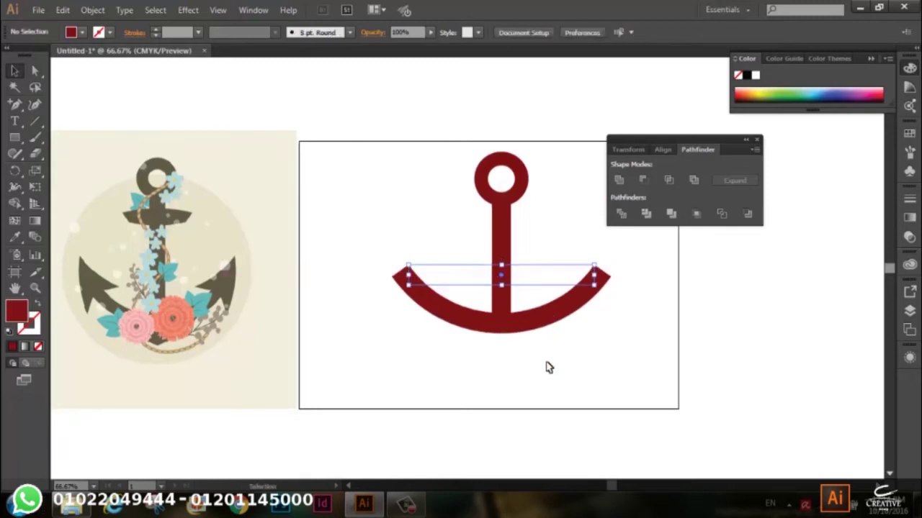
pyautogui.click(540, 328)
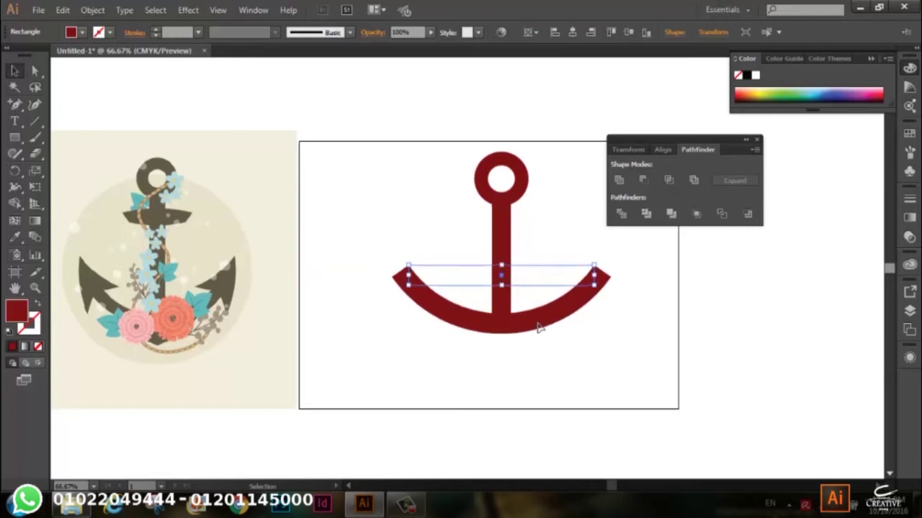
pyautogui.press('Down')
pyautogui.press('Down')
pyautogui.press('Down')
pyautogui.press('Down')
pyautogui.press('Down')
pyautogui.press('Down')
pyautogui.press('Down')
pyautogui.press('Down')
pyautogui.press('Down')
pyautogui.press('Down')
pyautogui.press('Down')
pyautogui.press('Down')
pyautogui.press('Down')
pyautogui.press('Down')
pyautogui.press('Down')
pyautogui.press('Down')
pyautogui.press('Down')
pyautogui.press('Down')
pyautogui.press('Down')
pyautogui.press('Down')
pyautogui.press('Down')
pyautogui.press('Down')
pyautogui.press('Down')
pyautogui.press('Down')
pyautogui.press('Down')
pyautogui.press('Down')
pyautogui.press('Down')
pyautogui.press('Down')
pyautogui.press('Down')
pyautogui.press('Down')
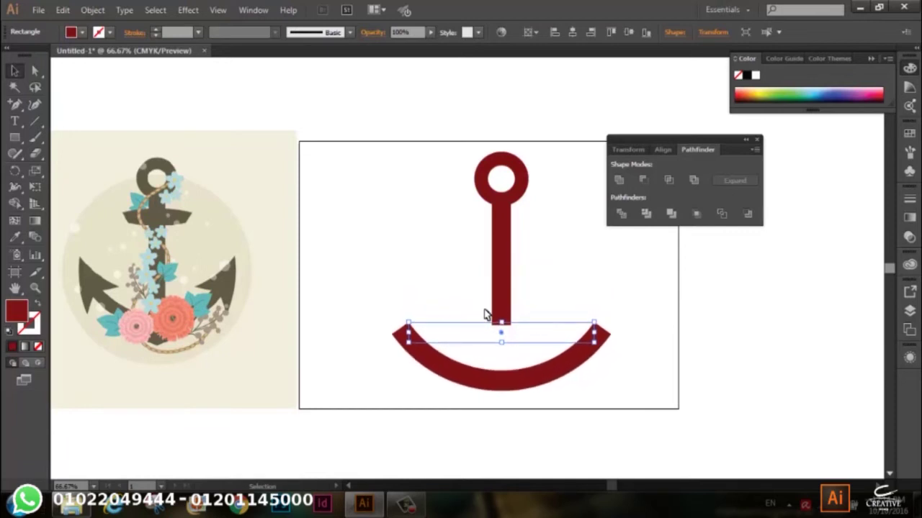
pyautogui.click(502, 298)
pyautogui.moveTo(501, 325); pyautogui.dragTo(502, 373)
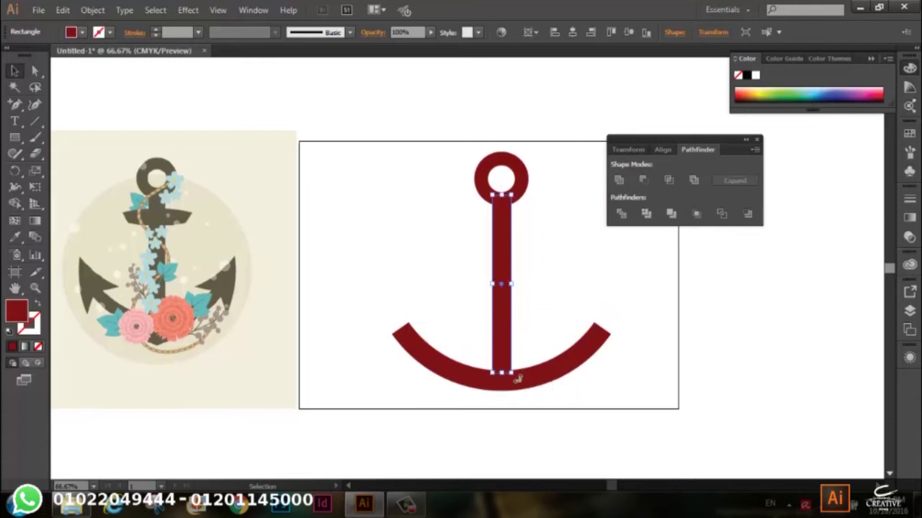
pyautogui.click(614, 403)
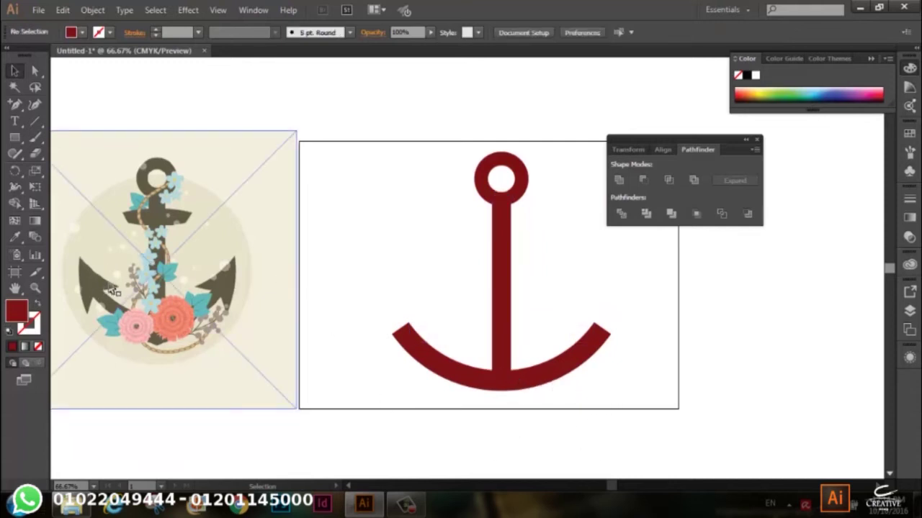
# Draw a small triangle with the Polygon Tool near the arc's left tip and rotate it upright
pyautogui.click(14, 137)
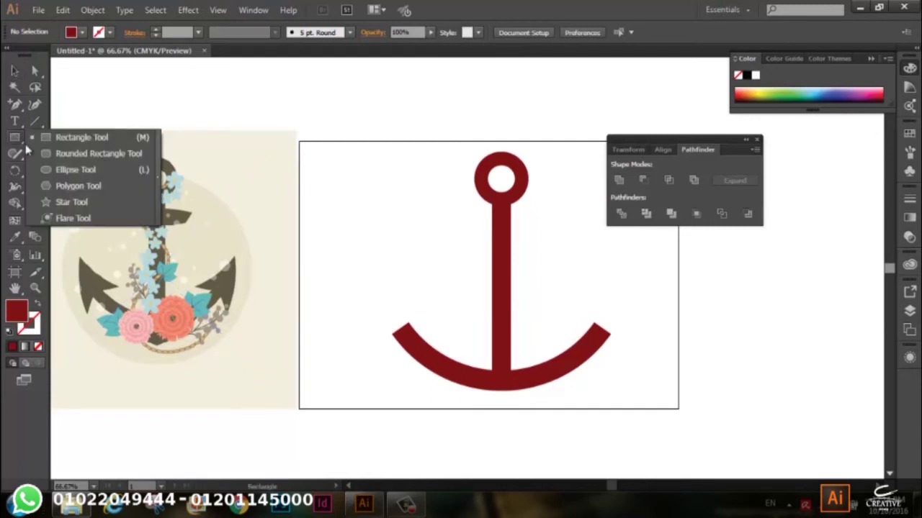
pyautogui.click(54, 190)
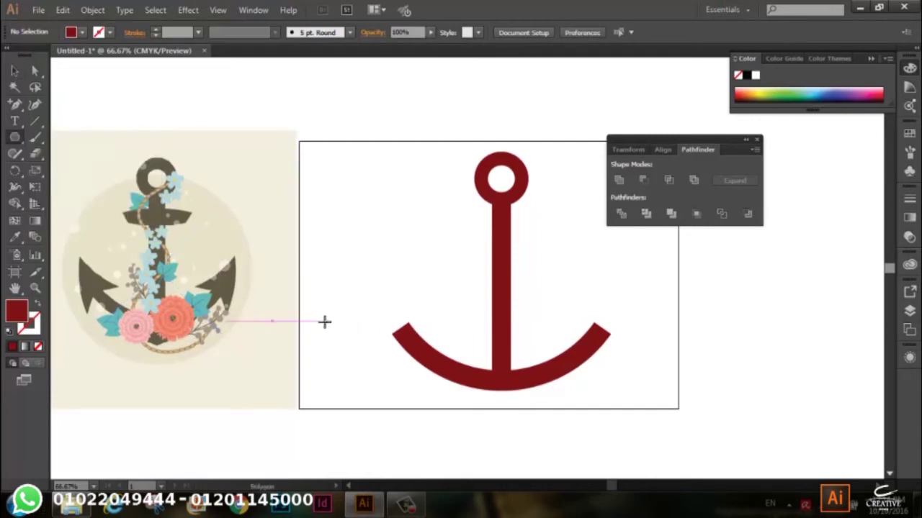
pyautogui.moveTo(319, 306); pyautogui.dragTo(349, 338)
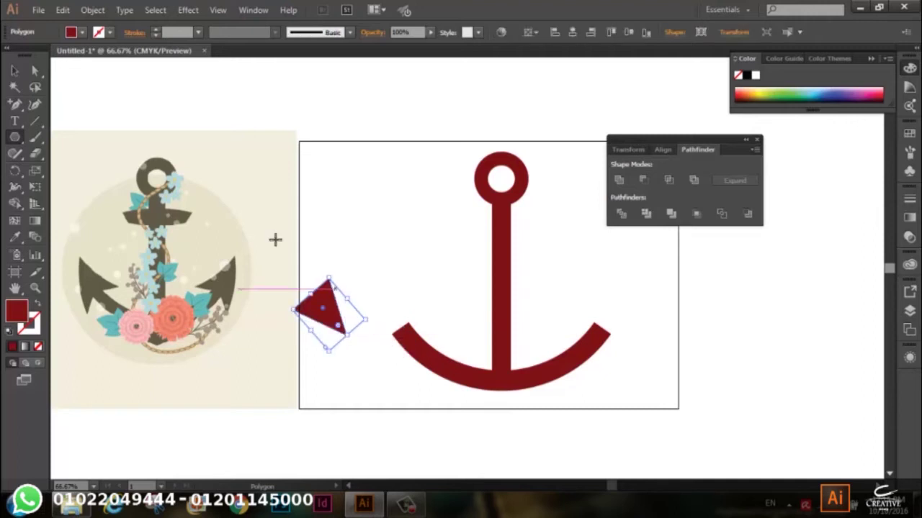
pyautogui.click(15, 71)
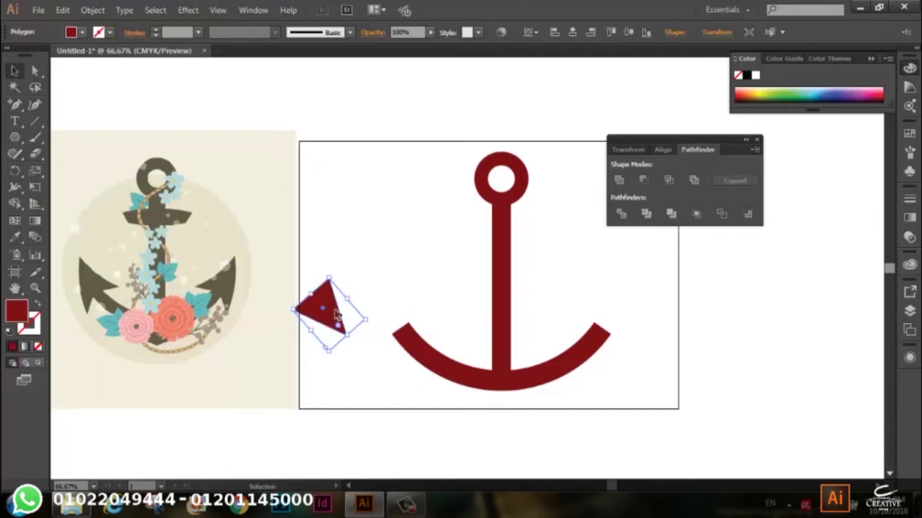
pyautogui.moveTo(371, 325); pyautogui.dragTo(251, 199)
pyautogui.moveTo(331, 308); pyautogui.dragTo(379, 330)
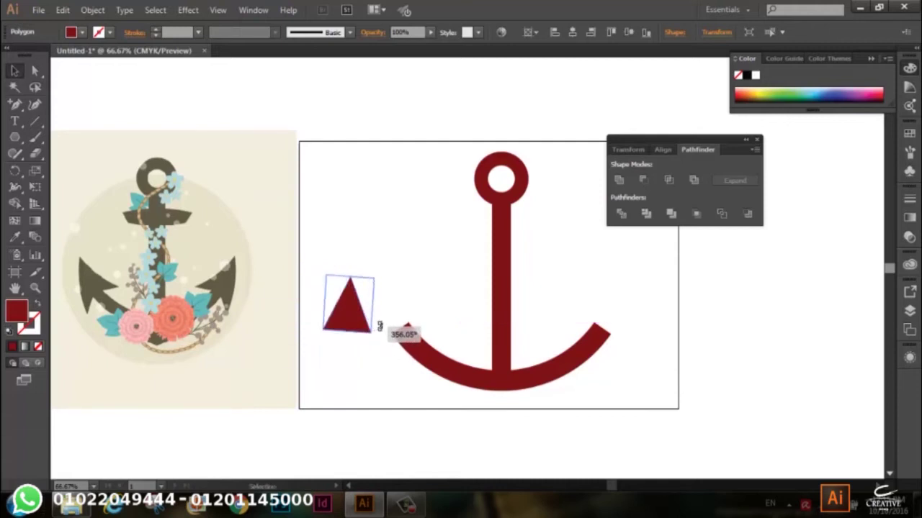
pyautogui.moveTo(379, 330); pyautogui.dragTo(376, 335)
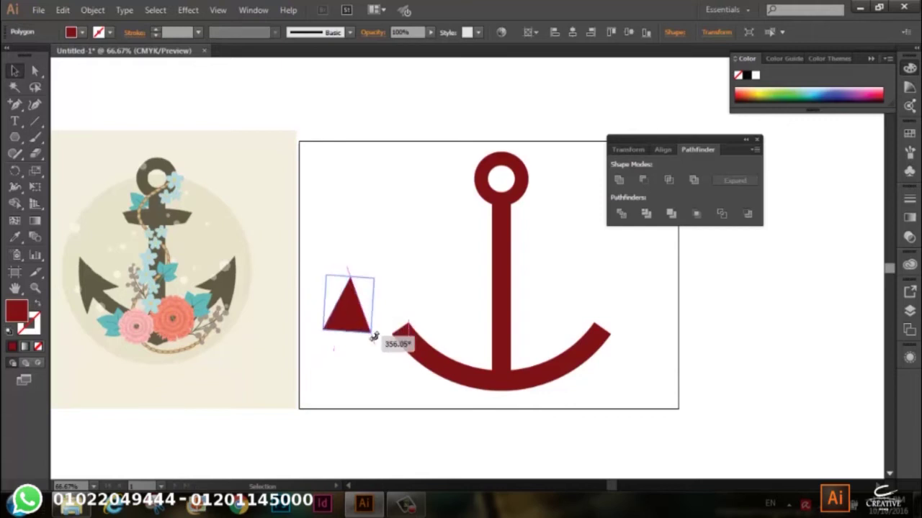
# Enlarge the left triangle and replace the right-arm triangle with a fresh Alt-dragged copy
pyautogui.click(380, 286)
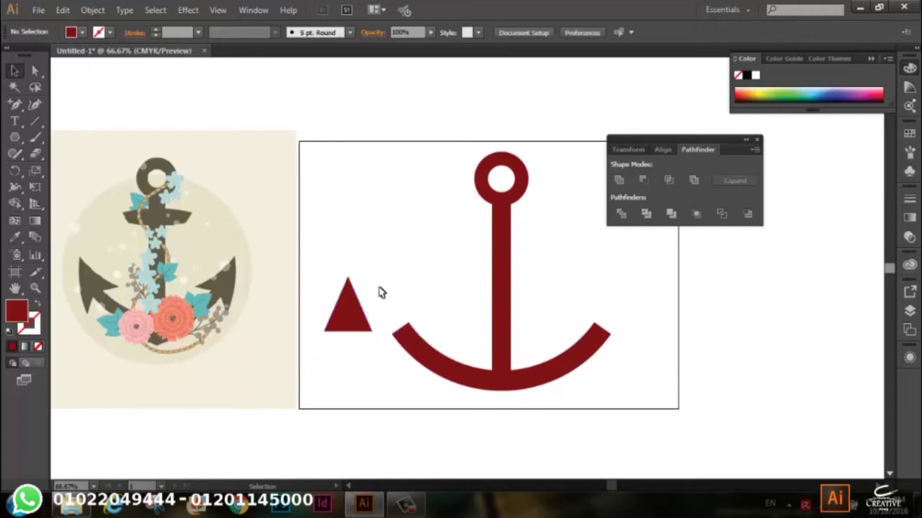
pyautogui.moveTo(353, 315); pyautogui.dragTo(631, 309)
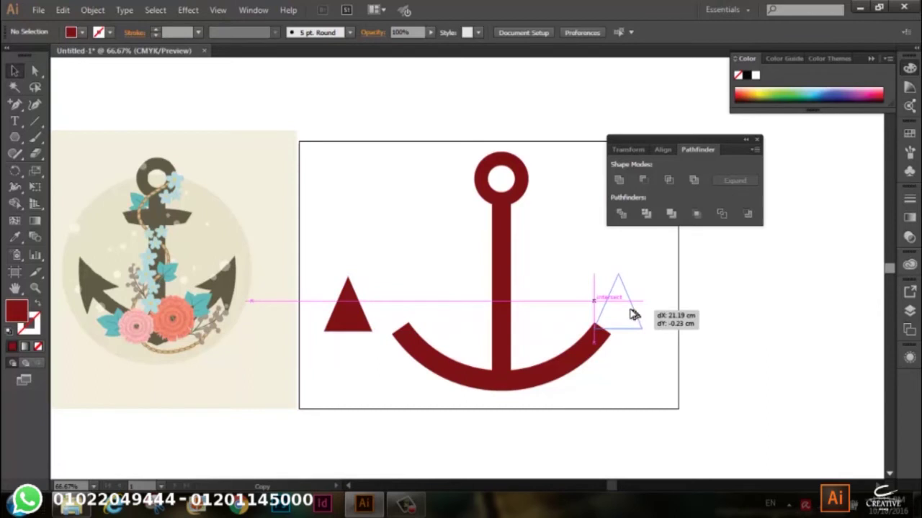
pyautogui.click(349, 322)
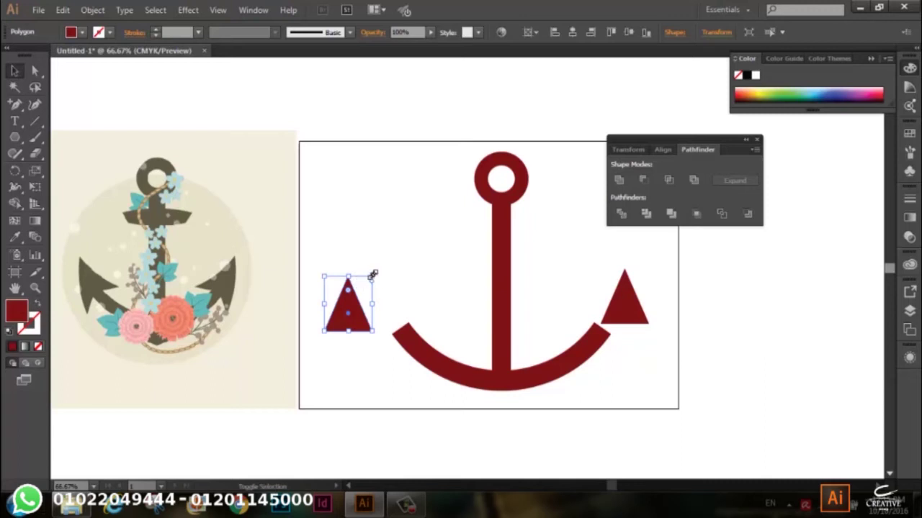
pyautogui.moveTo(372, 274); pyautogui.dragTo(380, 267)
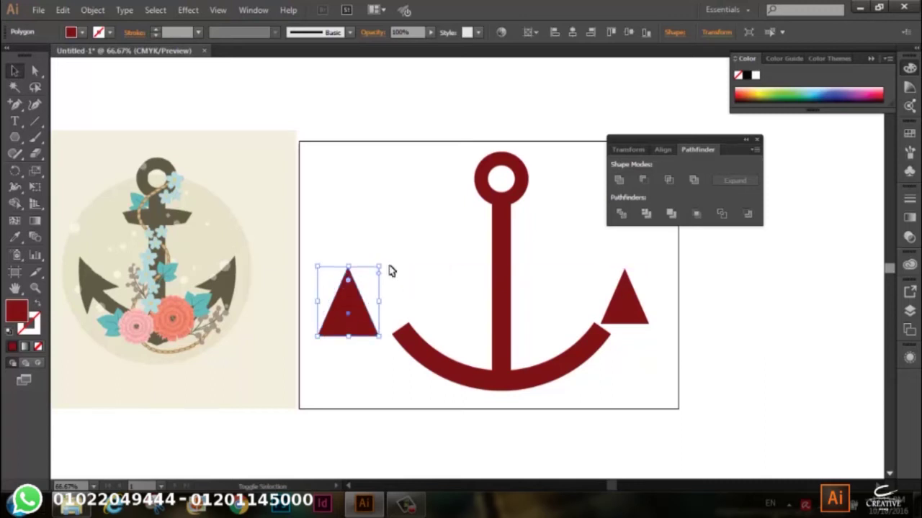
pyautogui.click(620, 308)
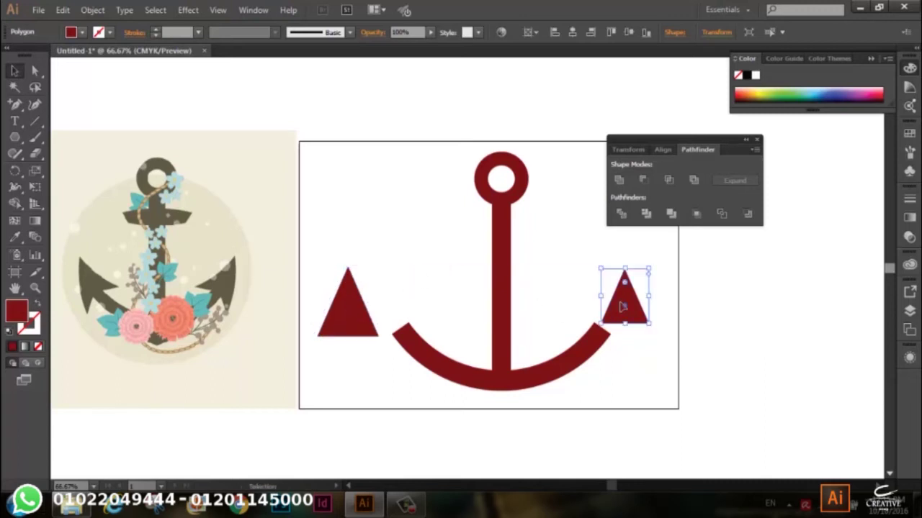
pyautogui.press('Delete')
pyautogui.moveTo(341, 310); pyautogui.dragTo(623, 320)
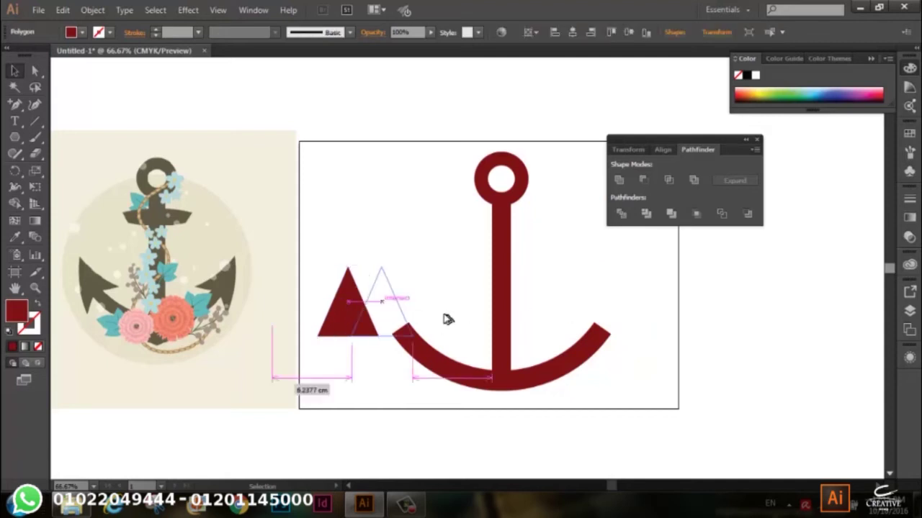
pyautogui.click(337, 312)
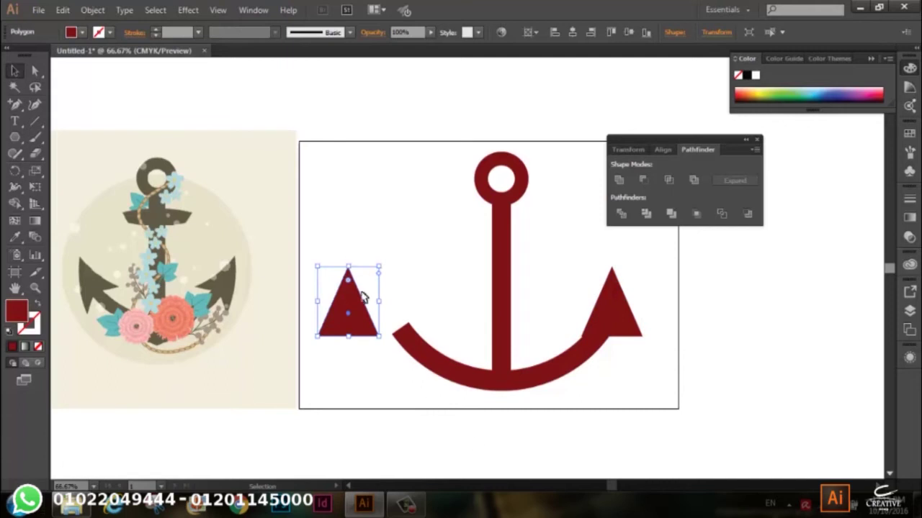
# Try an Arc warp on the left triangle, then cancel it
pyautogui.click(188, 10)
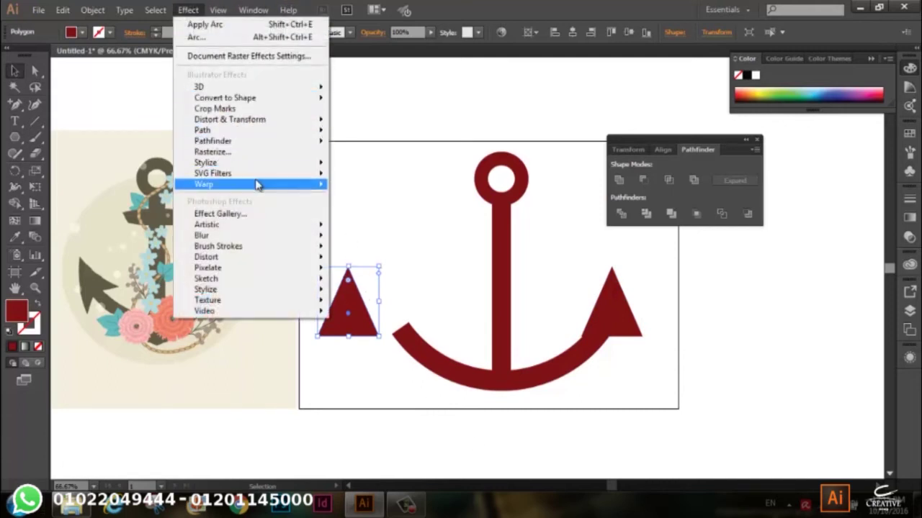
pyautogui.moveTo(203, 185)
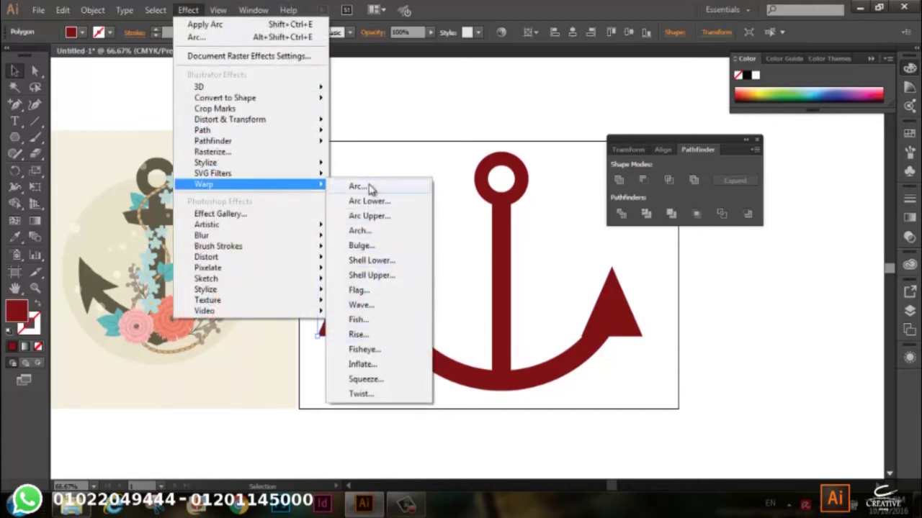
pyautogui.click(358, 186)
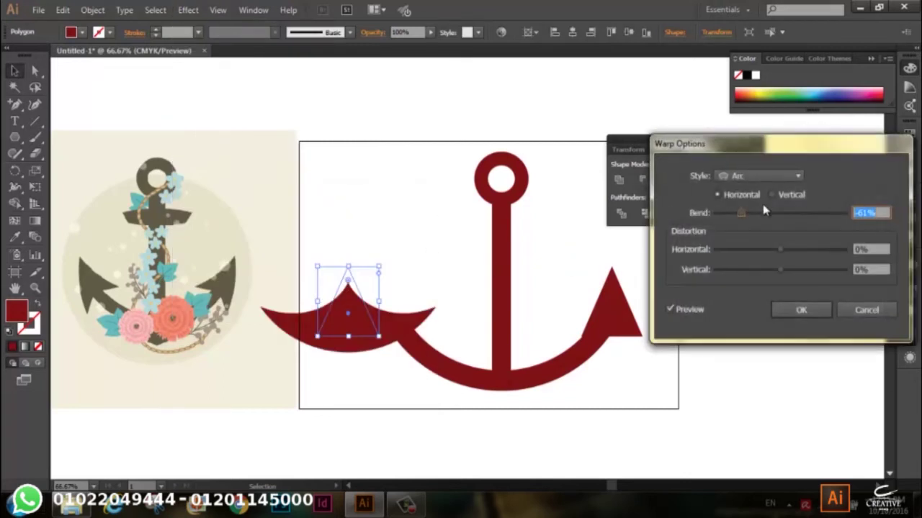
pyautogui.click(781, 214)
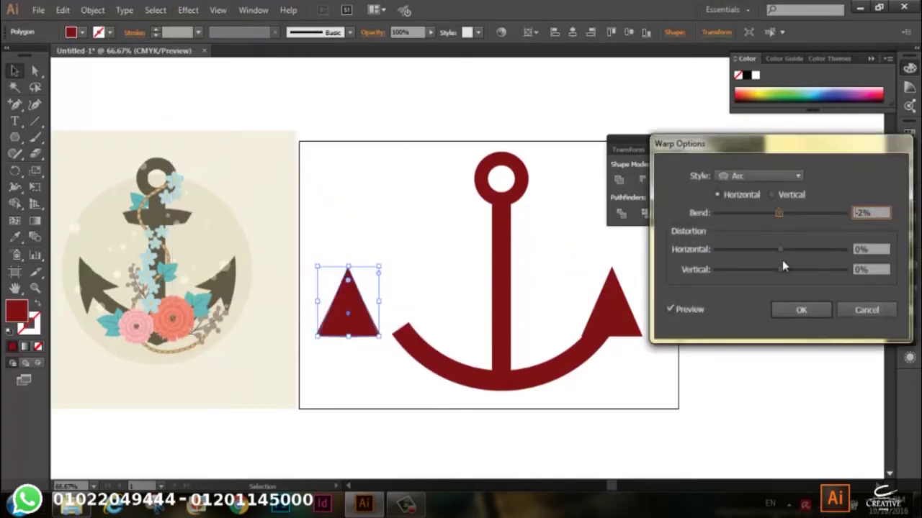
pyautogui.moveTo(776, 273); pyautogui.dragTo(769, 271)
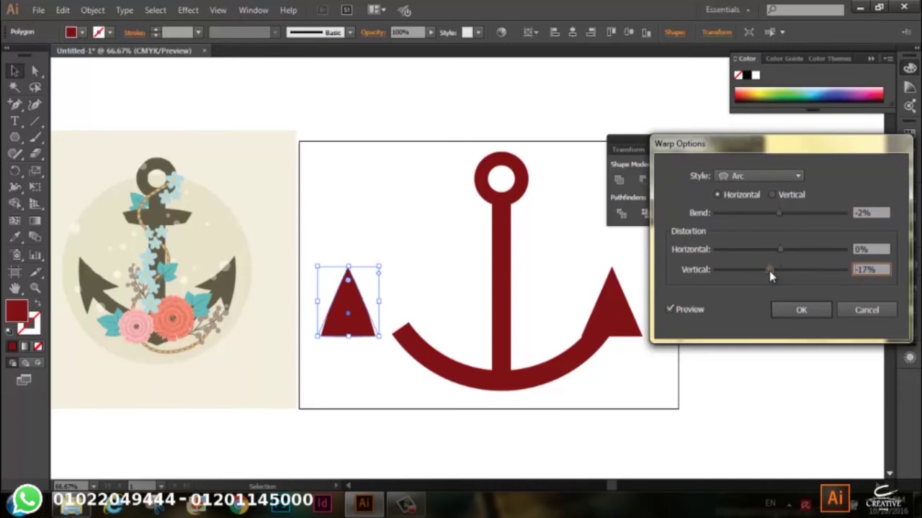
pyautogui.click(867, 311)
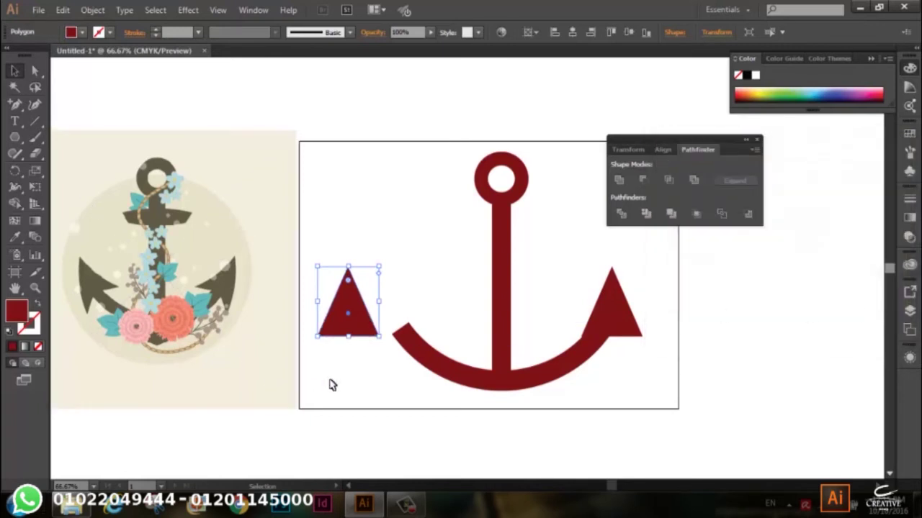
pyautogui.click(386, 380)
pyautogui.click(350, 309)
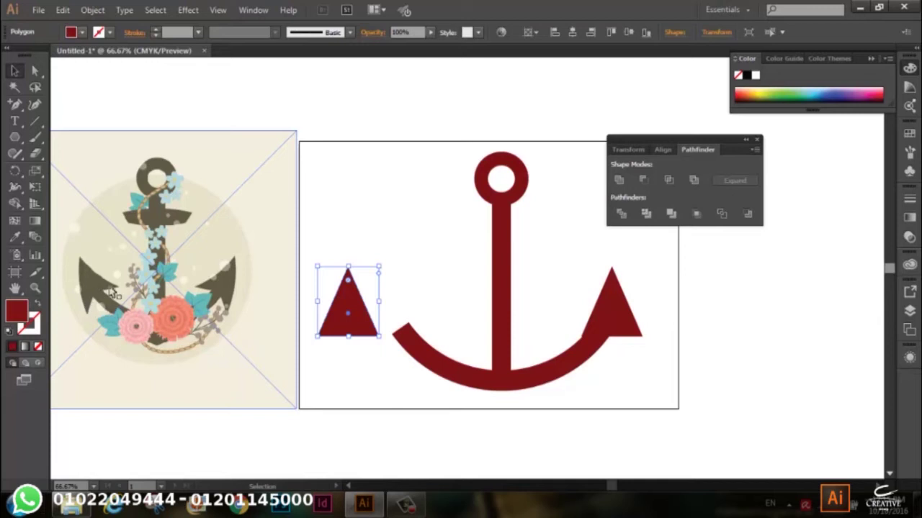
# Add a mid-base anchor point to the left triangle and raise it into a notch
pyautogui.click(14, 104)
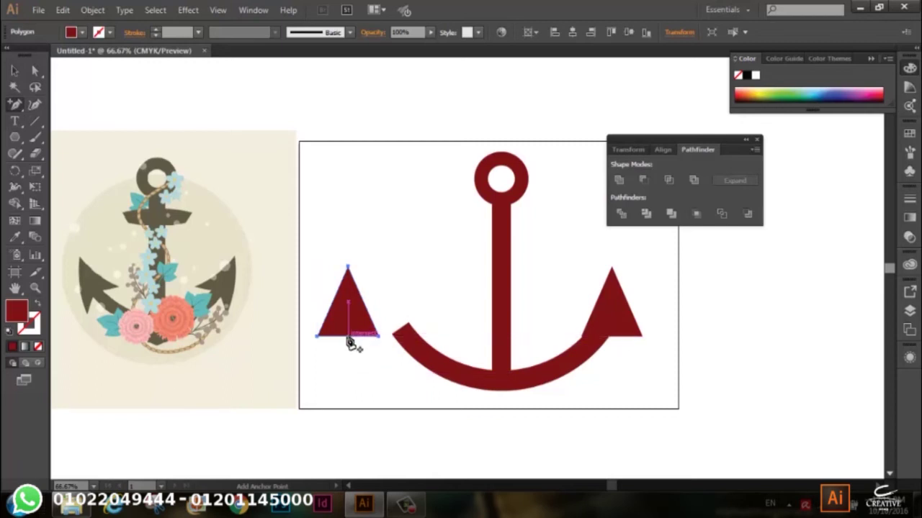
pyautogui.click(349, 337)
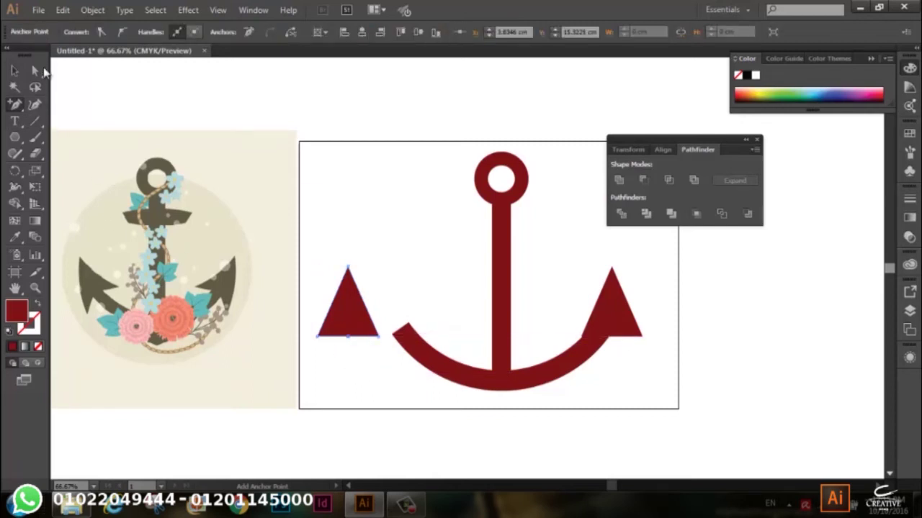
pyautogui.click(36, 72)
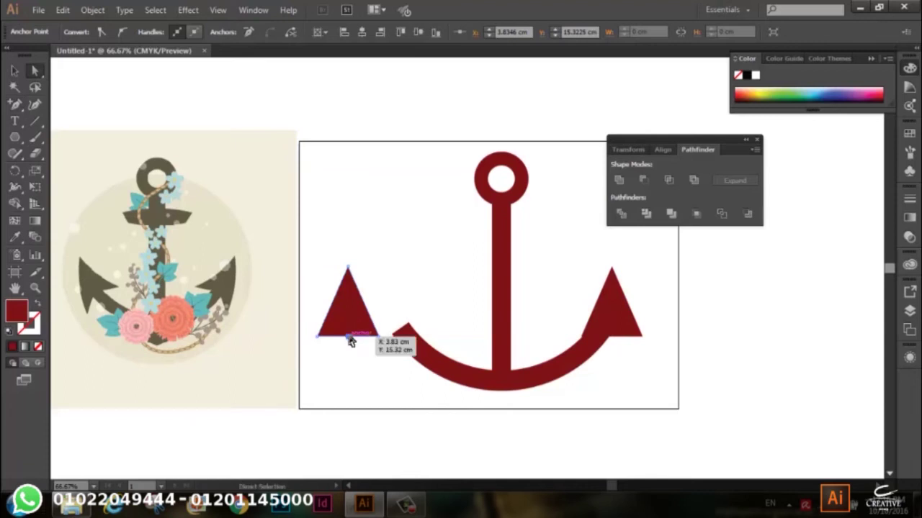
pyautogui.moveTo(350, 339); pyautogui.dragTo(352, 310)
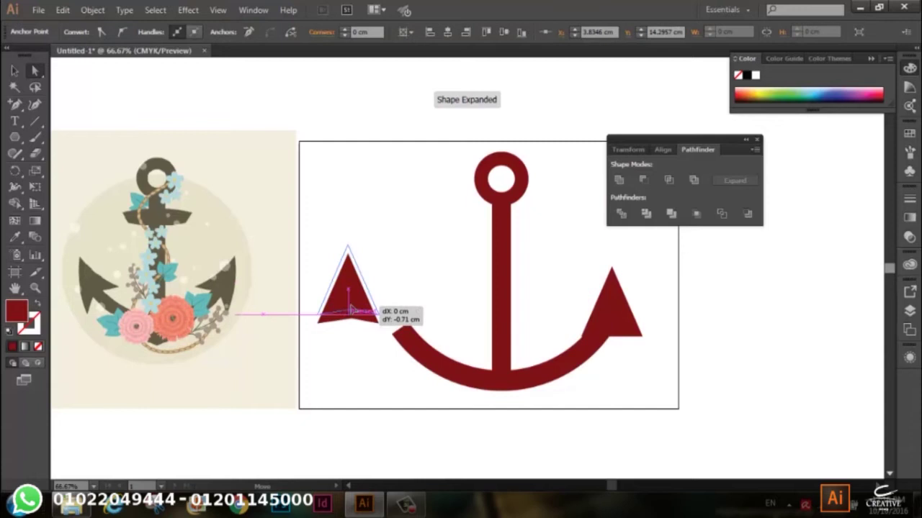
pyautogui.moveTo(352, 310); pyautogui.dragTo(352, 358)
pyautogui.click(353, 358)
pyautogui.click(352, 358)
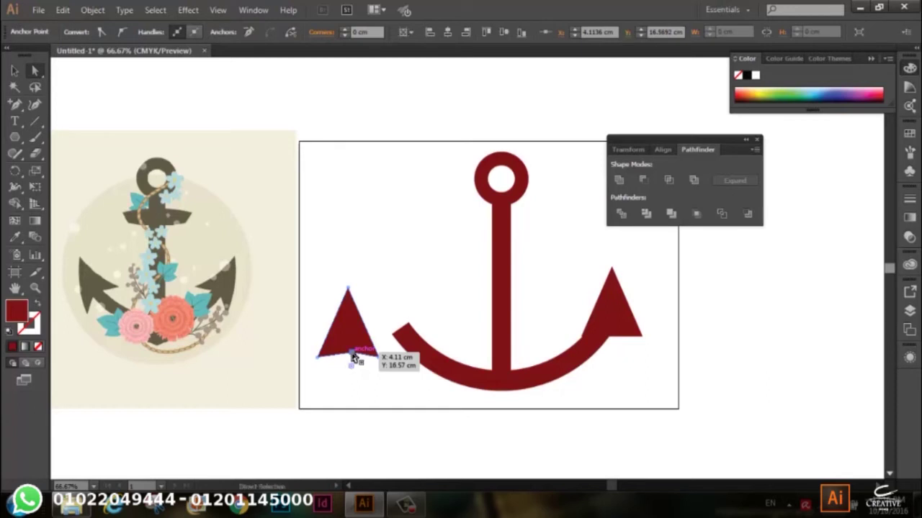
pyautogui.moveTo(352, 358); pyautogui.dragTo(353, 359)
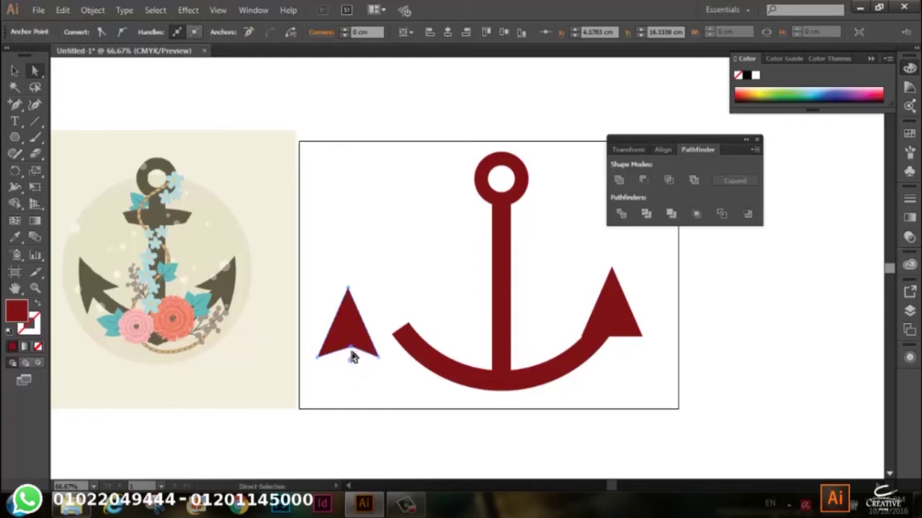
pyautogui.press('Up')
pyautogui.press('Up')
pyautogui.press('Up')
pyautogui.press('Up')
pyautogui.press('Up')
pyautogui.press('Up')
pyautogui.press('Up')
pyautogui.press('Up')
pyautogui.press('Up')
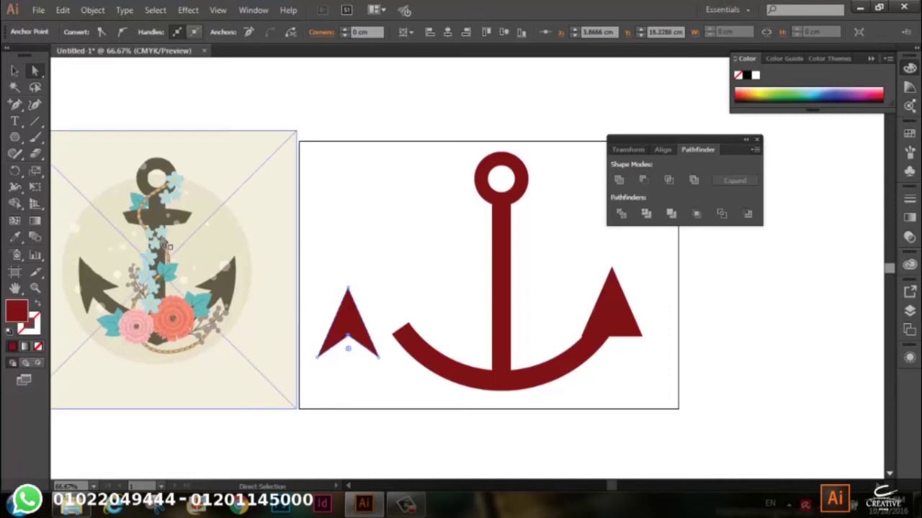
pyautogui.press('v')
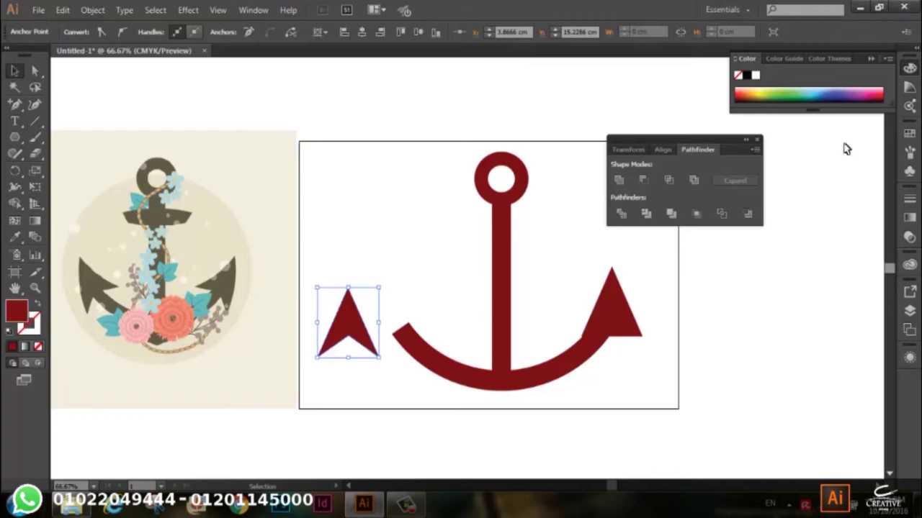
# Replace the right triangle with a copy of the arrowhead and move the left arrowhead onto the left tip
pyautogui.click(398, 274)
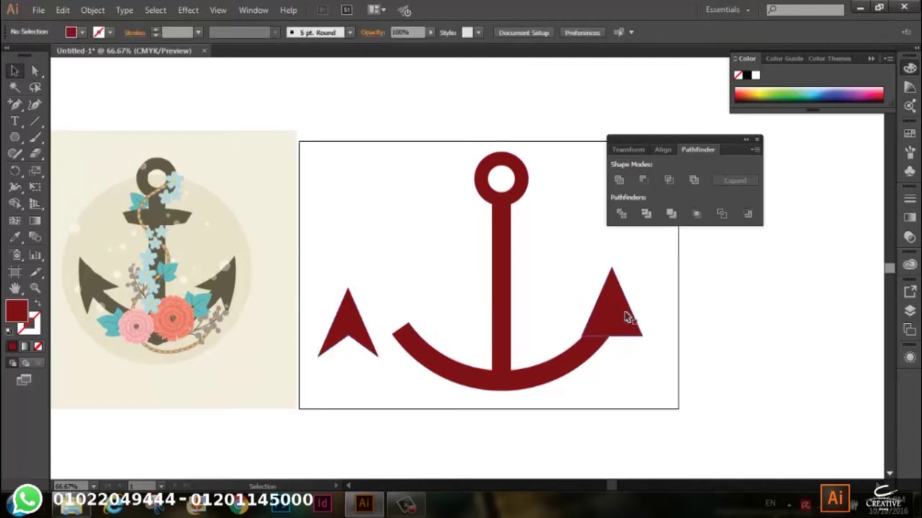
pyautogui.click(625, 317)
pyautogui.press('Delete')
pyautogui.moveTo(351, 335)
pyautogui.mouseDown()
pyautogui.moveTo(526, 339)
pyautogui.moveTo(617, 319)
pyautogui.mouseUp()
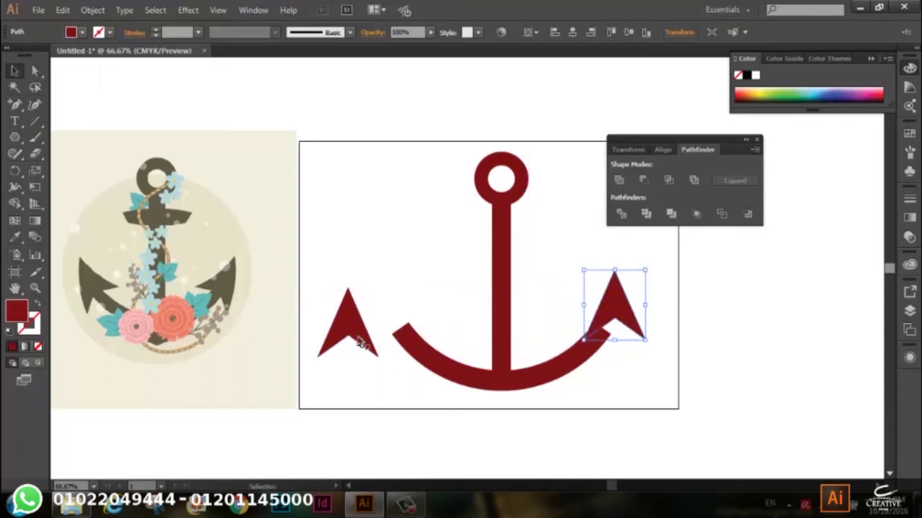
pyautogui.moveTo(353, 339); pyautogui.dragTo(401, 286)
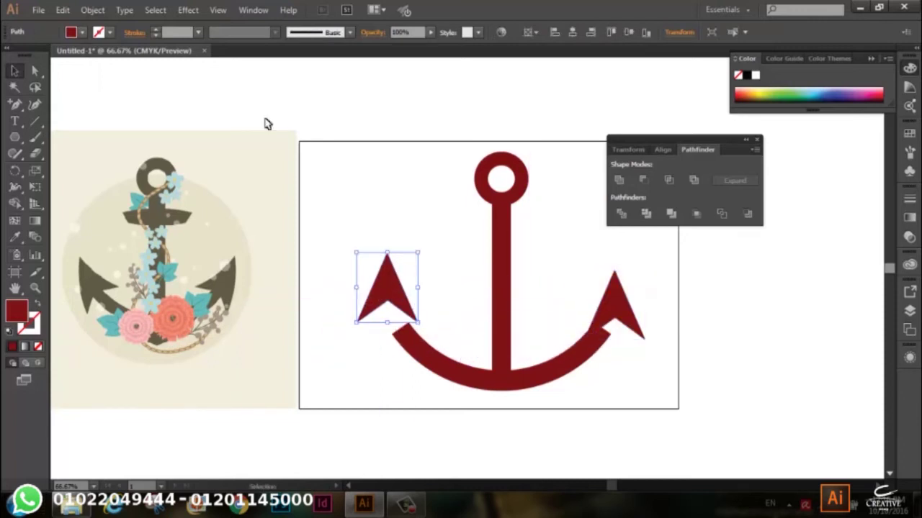
pyautogui.click(187, 10)
pyautogui.moveTo(204, 184)
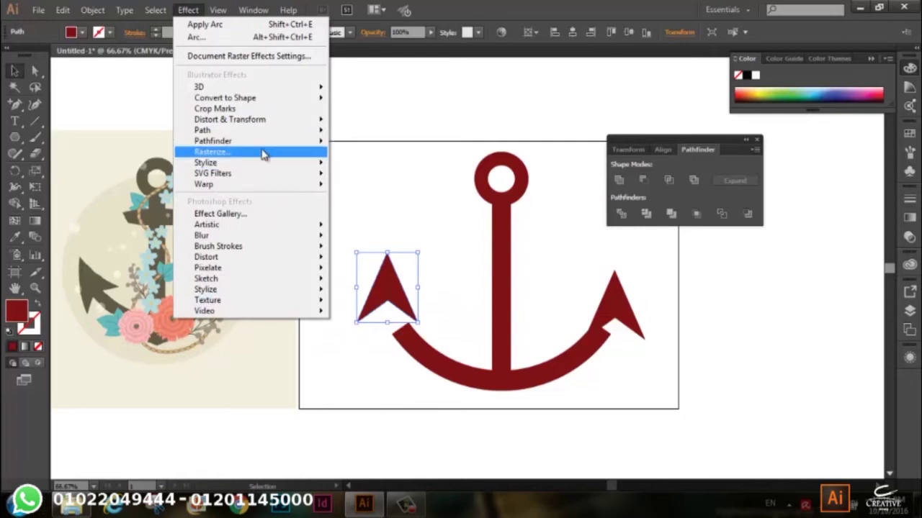
# Preview an Arc warp on the left arrowhead: Bend 8%, Horizontal -64%, Vertical 1%
pyautogui.click(358, 186)
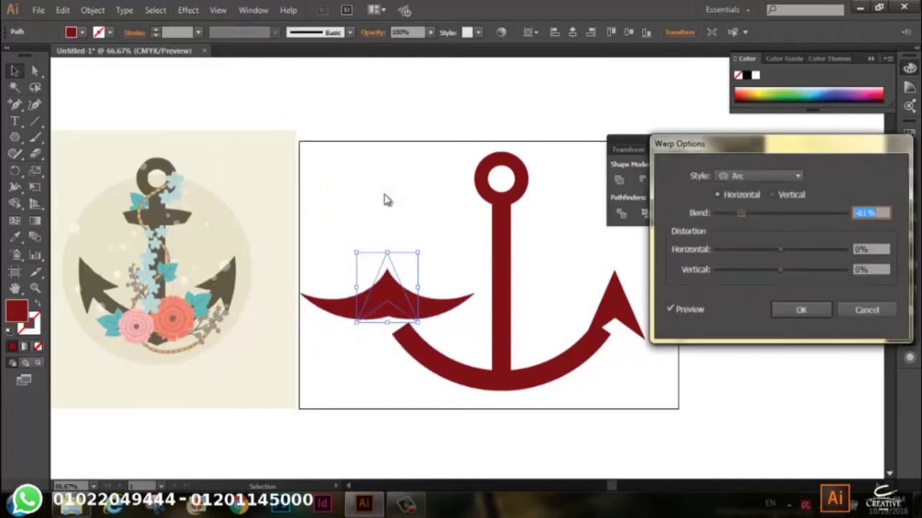
pyautogui.moveTo(784, 213); pyautogui.dragTo(788, 212)
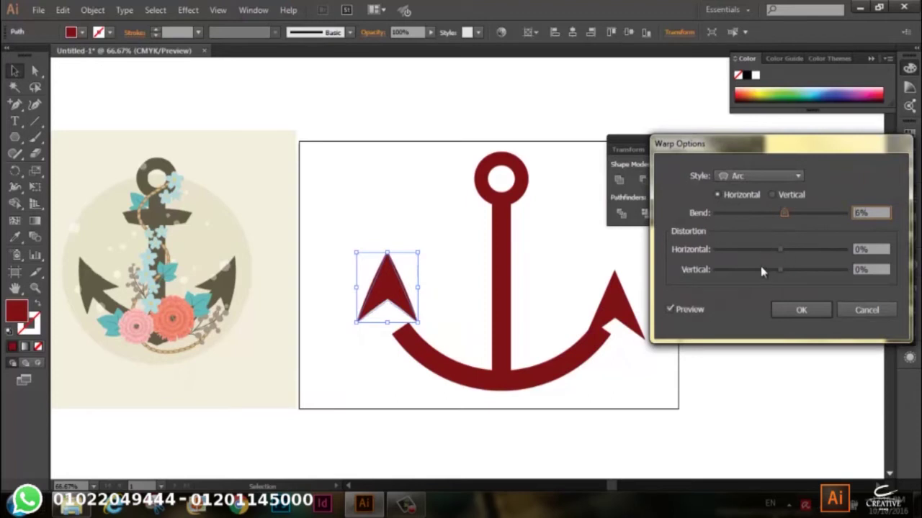
pyautogui.moveTo(759, 252); pyautogui.dragTo(746, 253)
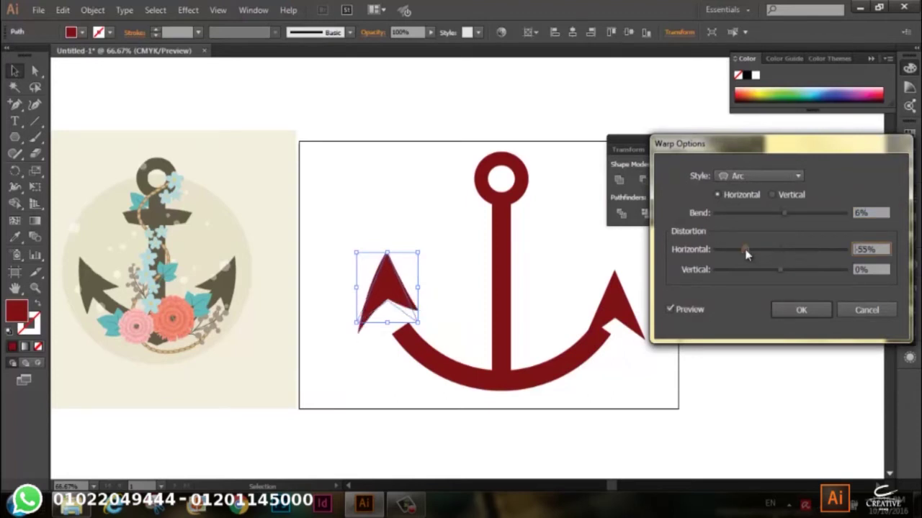
pyautogui.click(769, 271)
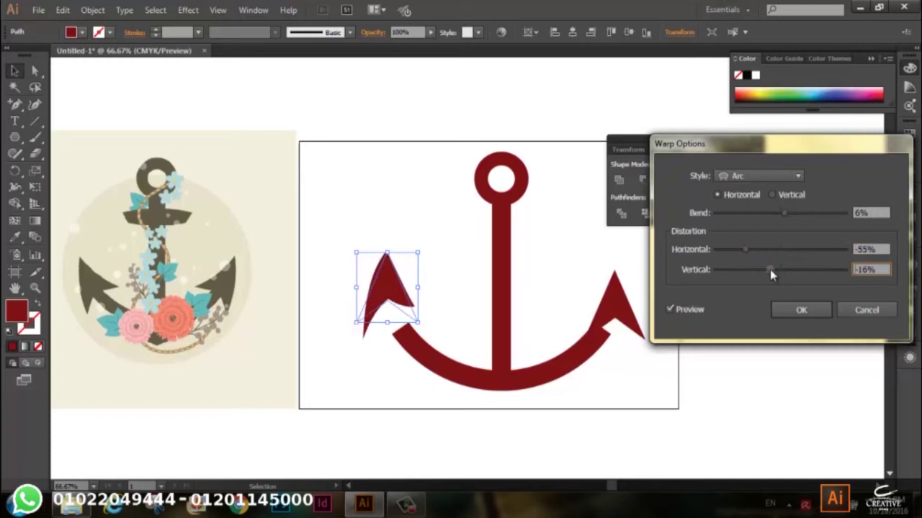
pyautogui.click(758, 250)
pyautogui.moveTo(759, 249); pyautogui.dragTo(752, 255)
pyautogui.click(780, 271)
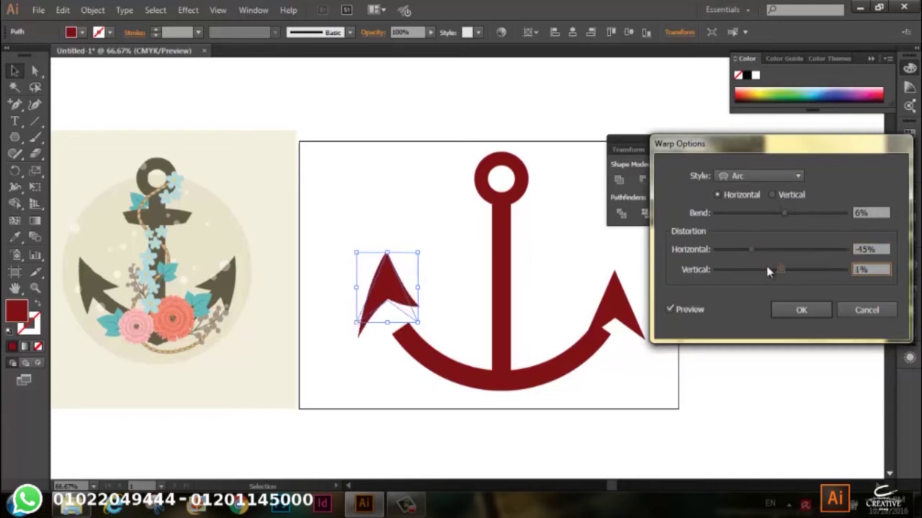
pyautogui.moveTo(777, 215); pyautogui.dragTo(775, 215)
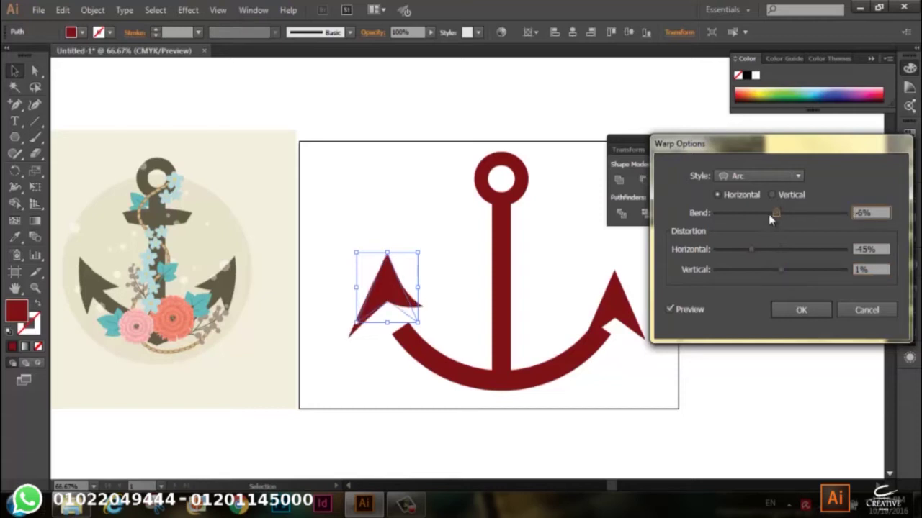
pyautogui.click(794, 214)
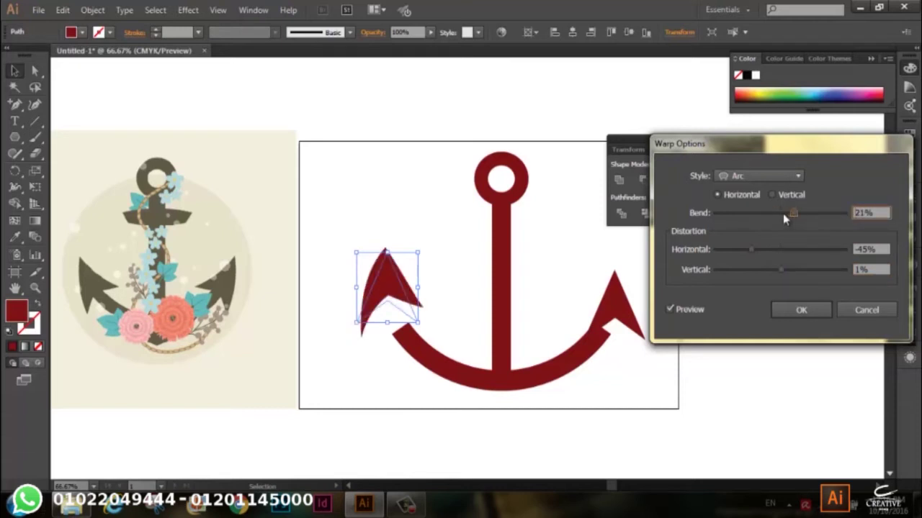
pyautogui.click(781, 213)
pyautogui.moveTo(783, 214); pyautogui.dragTo(785, 214)
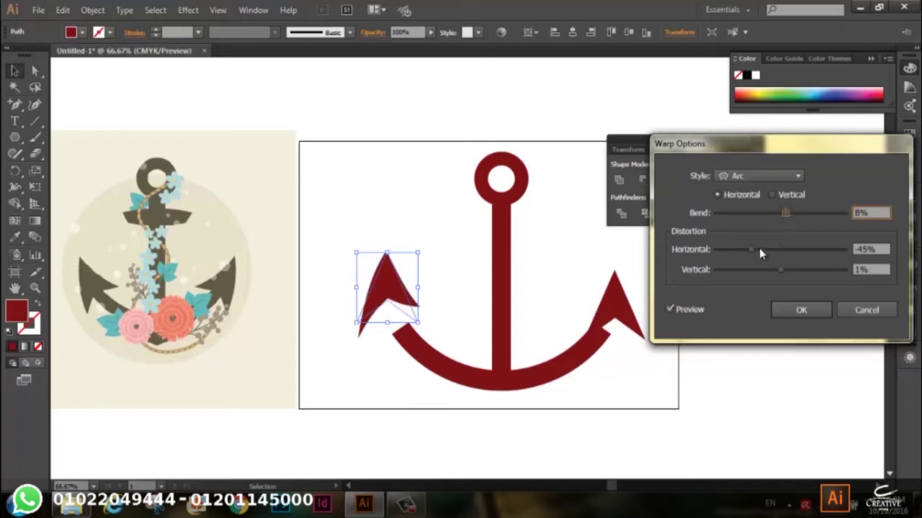
pyautogui.moveTo(759, 249)
pyautogui.mouseDown()
pyautogui.moveTo(740, 249)
pyautogui.moveTo(754, 250)
pyautogui.mouseUp()
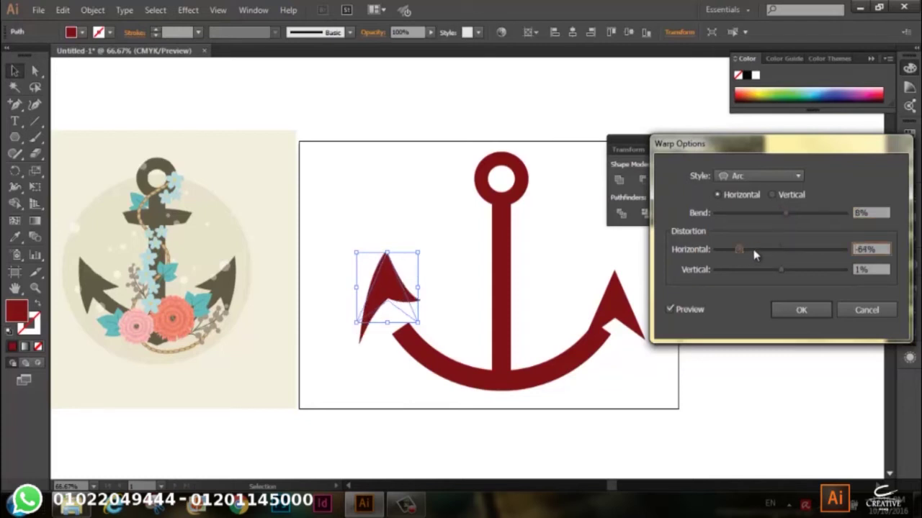
# Rotate the left arrowhead clockwise and fit it onto the end of the left arm
pyautogui.click(800, 310)
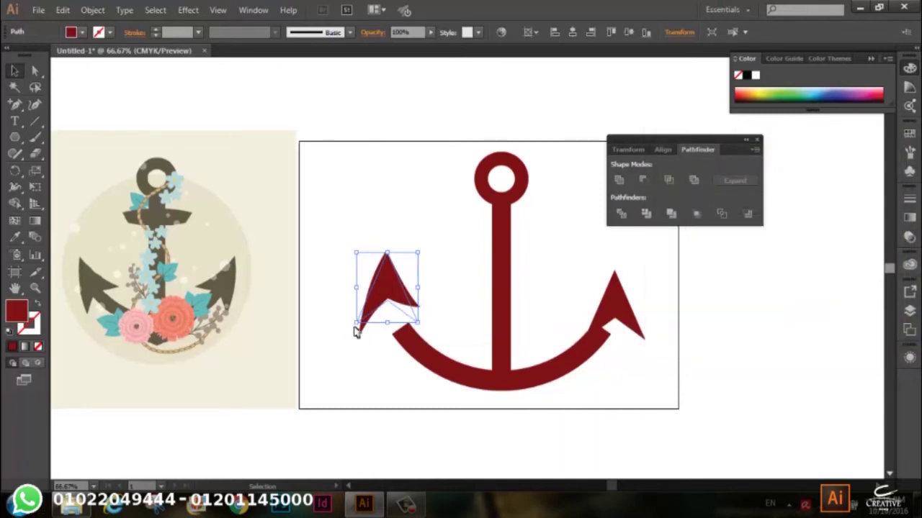
pyautogui.moveTo(351, 327); pyautogui.dragTo(385, 339)
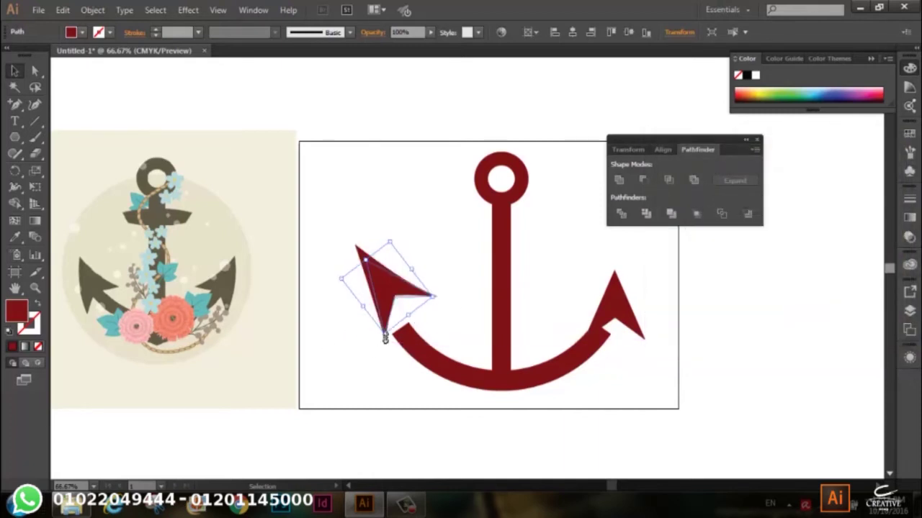
pyautogui.moveTo(394, 292); pyautogui.dragTo(404, 324)
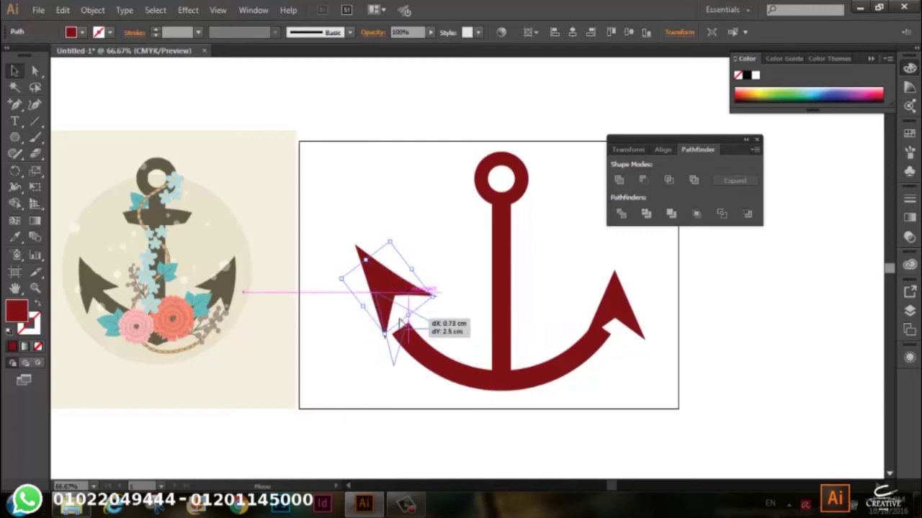
pyautogui.moveTo(393, 369); pyautogui.dragTo(393, 373)
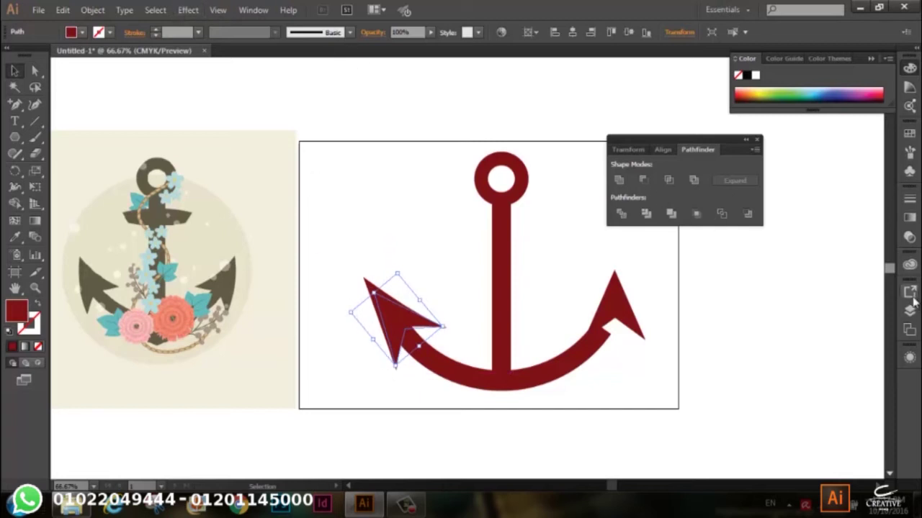
# Edit the left arrowhead's Arc warp to a -10% bend
pyautogui.click(909, 357)
pyautogui.click(781, 316)
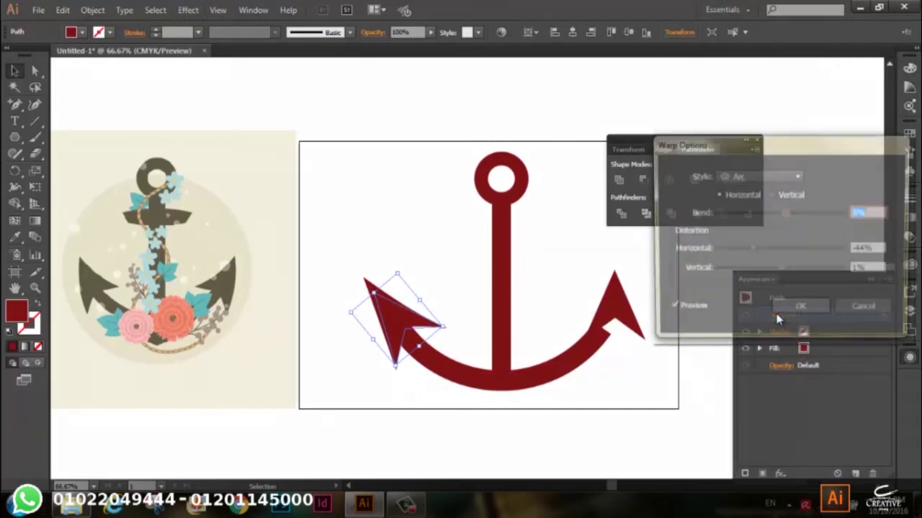
pyautogui.click(781, 213)
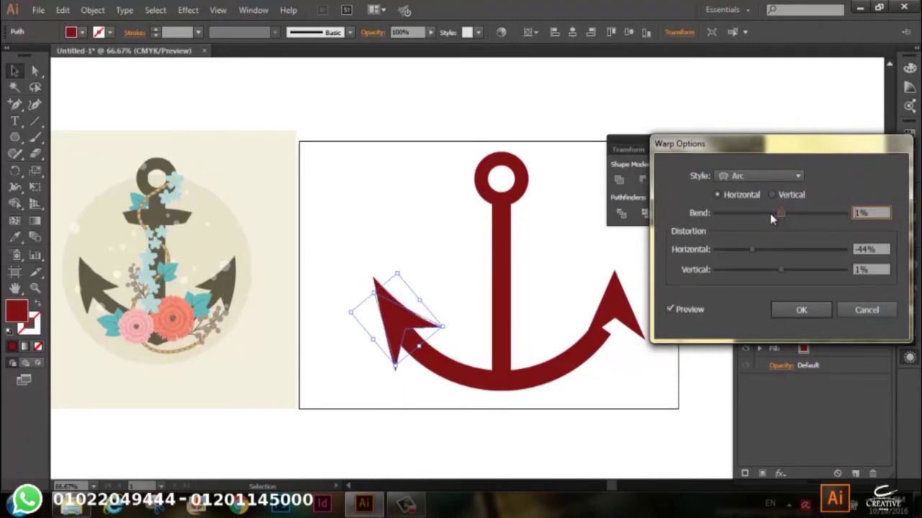
pyautogui.click(770, 213)
pyautogui.click(774, 214)
pyautogui.click(817, 317)
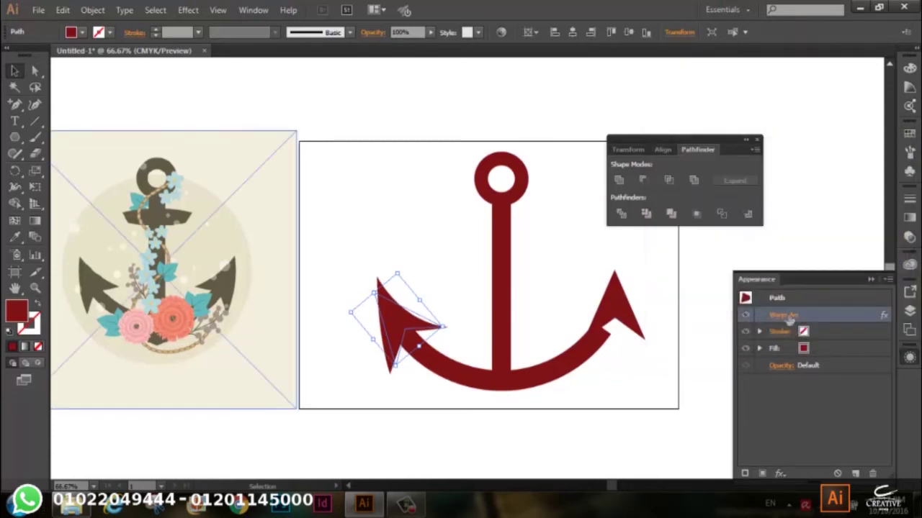
pyautogui.click(789, 317)
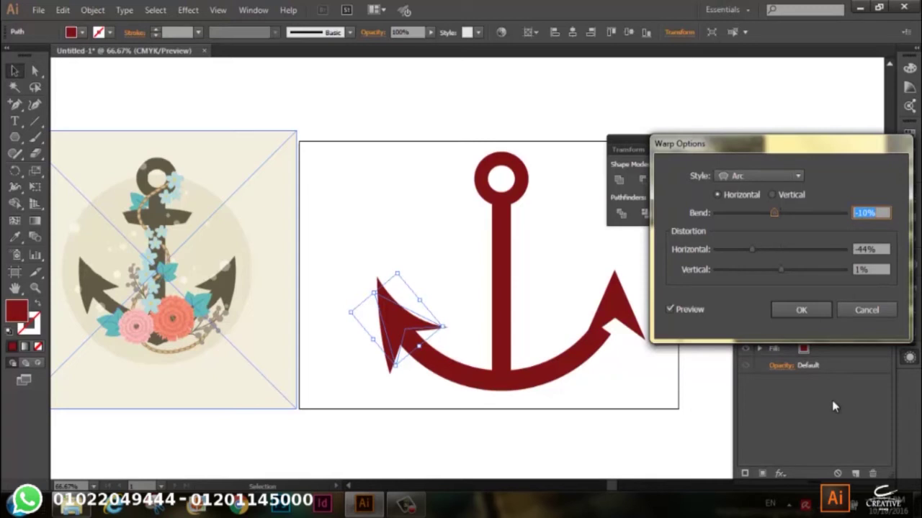
pyautogui.click(846, 312)
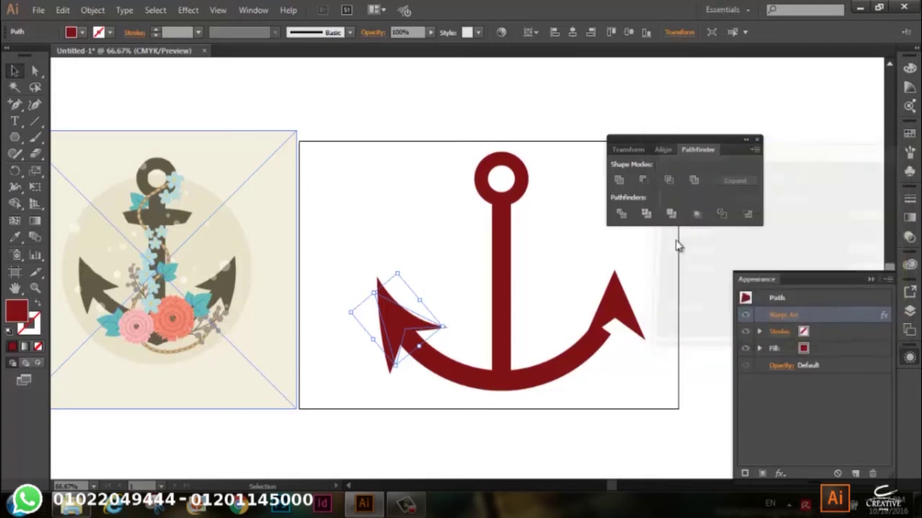
pyautogui.click(633, 319)
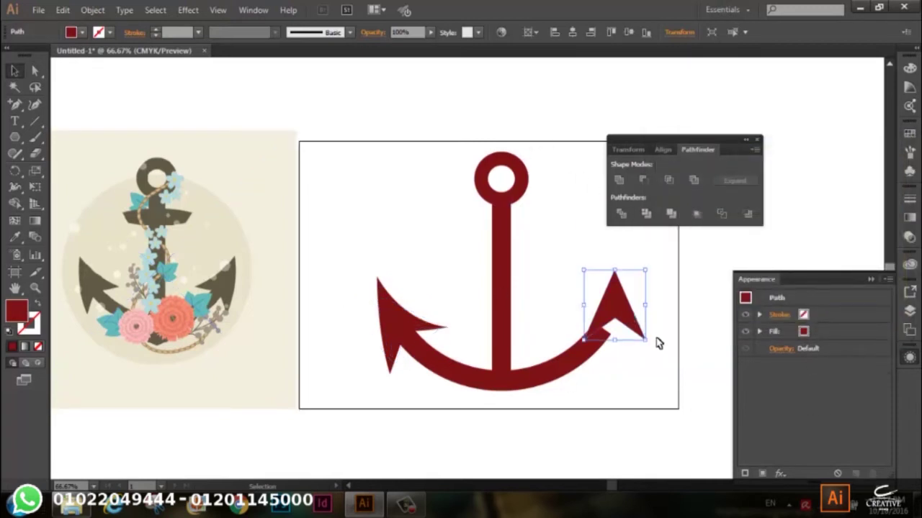
# Narrow the right arrowhead, move it onto the right arm, and add an Arc warp
pyautogui.moveTo(645, 340); pyautogui.dragTo(627, 354)
pyautogui.moveTo(604, 322)
pyautogui.mouseDown()
pyautogui.moveTo(597, 332)
pyautogui.moveTo(616, 319)
pyautogui.moveTo(610, 336)
pyautogui.mouseUp()
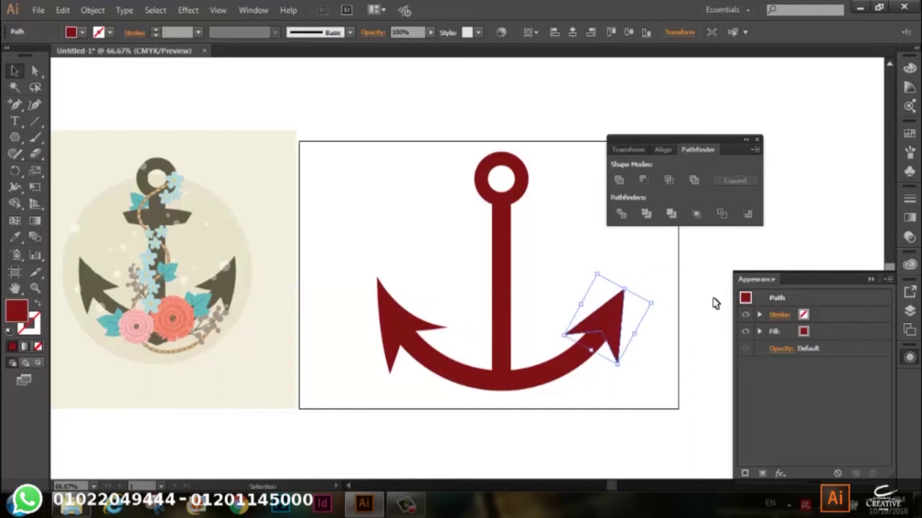
pyautogui.click(780, 473)
pyautogui.moveTo(835, 288)
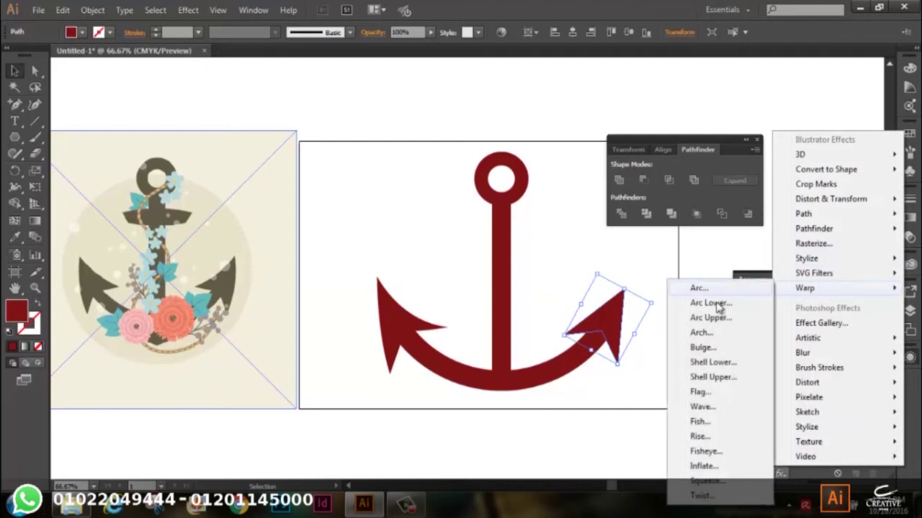
pyautogui.click(708, 289)
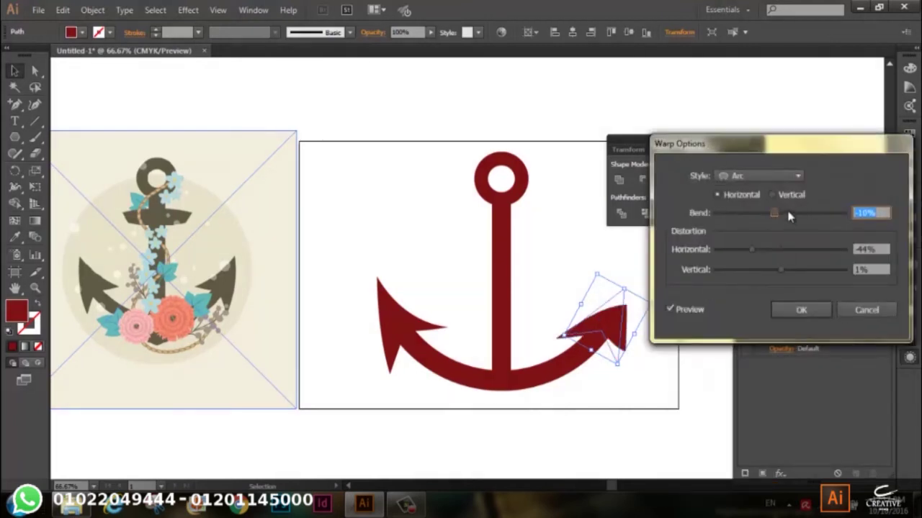
# Set the right arrowhead's Arc warp to bend -6%, horizontal 36%, vertical -1%
pyautogui.click(787, 214)
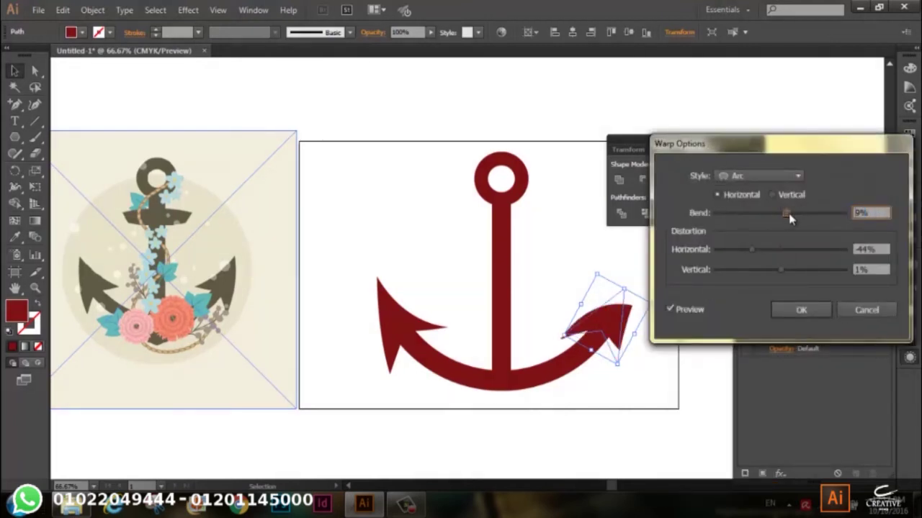
pyautogui.moveTo(789, 213); pyautogui.dragTo(790, 212)
pyautogui.click(785, 251)
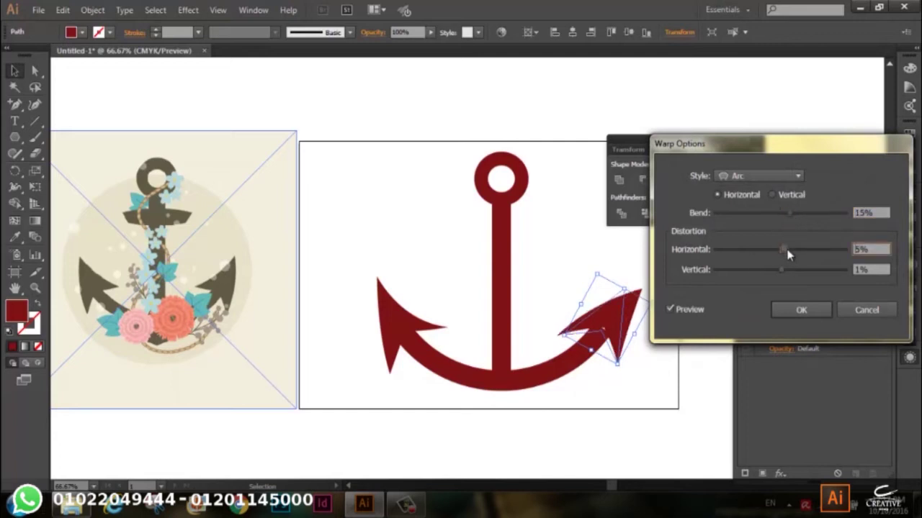
pyautogui.moveTo(792, 251)
pyautogui.mouseDown()
pyautogui.moveTo(813, 250)
pyautogui.moveTo(800, 268)
pyautogui.mouseUp()
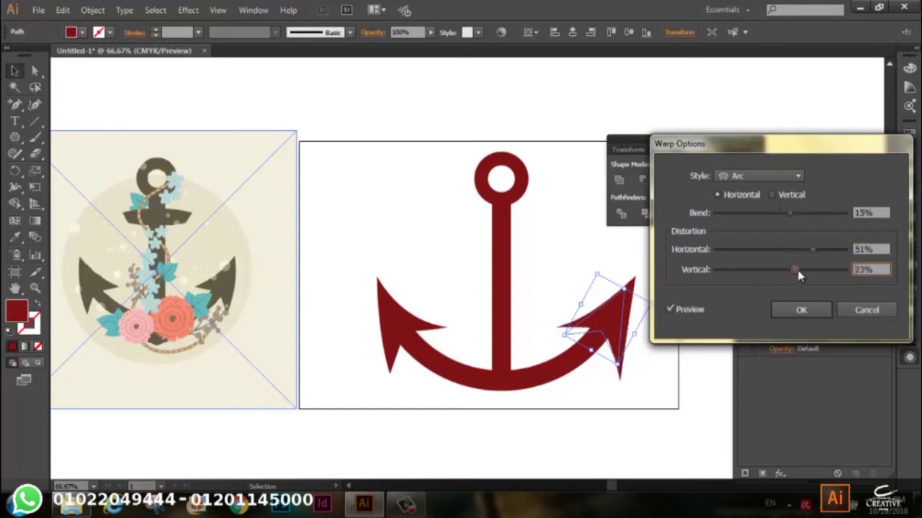
pyautogui.moveTo(790, 213); pyautogui.dragTo(774, 216)
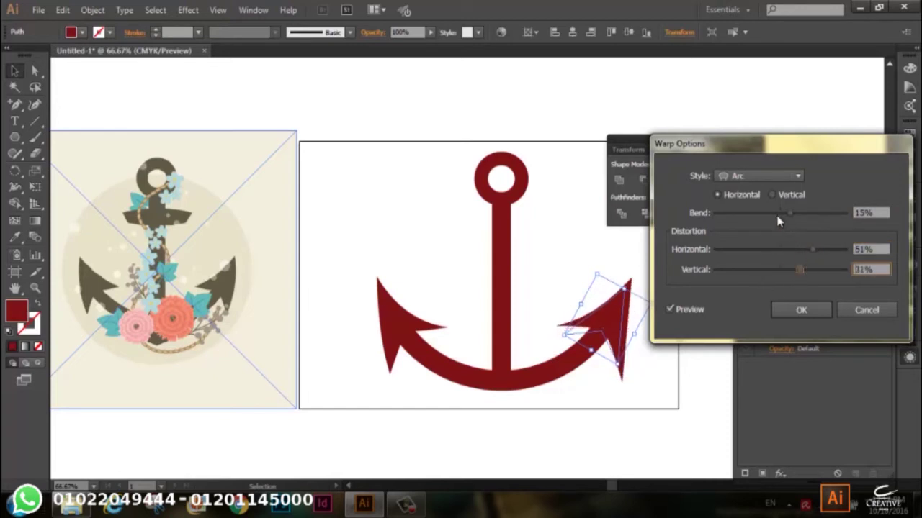
pyautogui.moveTo(799, 269); pyautogui.dragTo(777, 272)
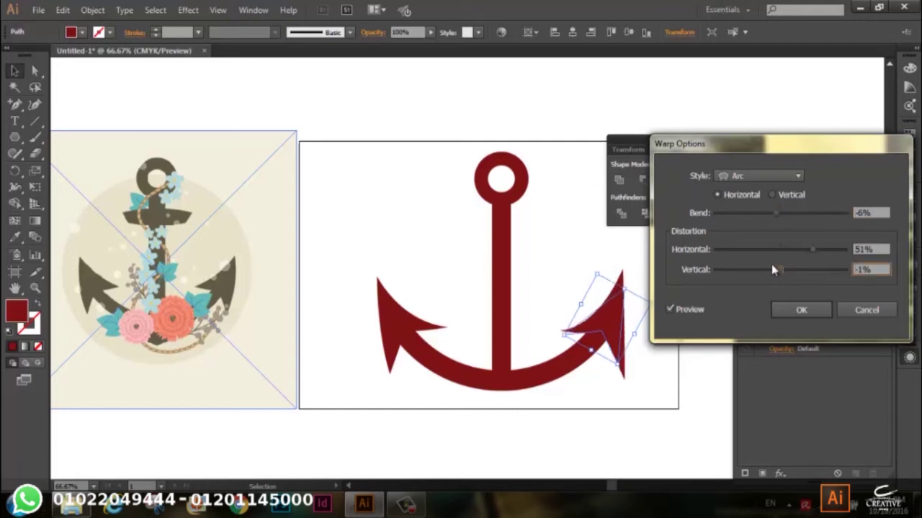
pyautogui.click(802, 250)
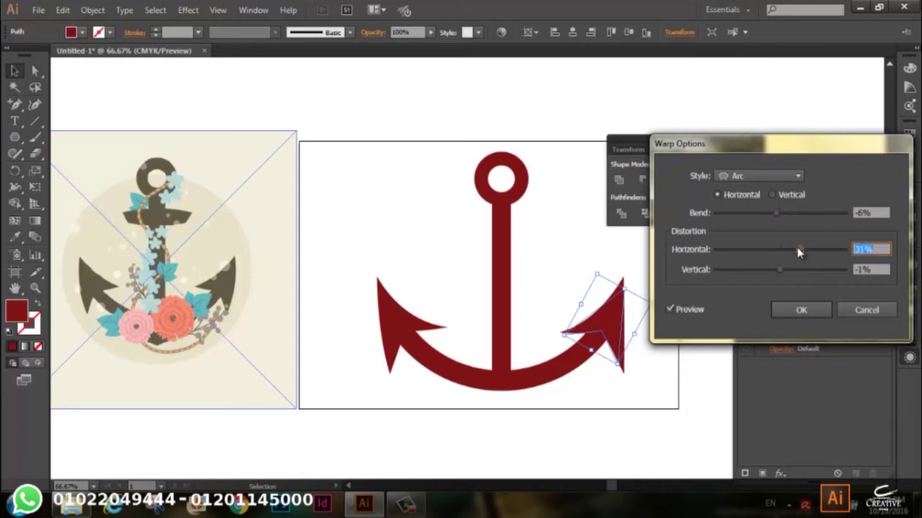
pyautogui.moveTo(795, 250); pyautogui.dragTo(804, 251)
pyautogui.click(805, 314)
pyautogui.click(664, 337)
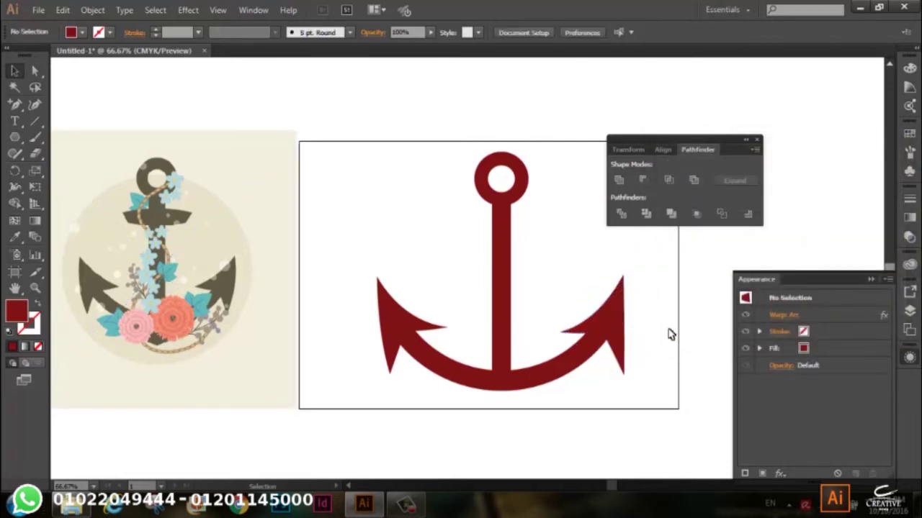
# Draw a red triangle with the Polygon tool and centre it under the shank
pyautogui.scroll(5, 660, 341)
pyautogui.scroll(-4, 660, 341)
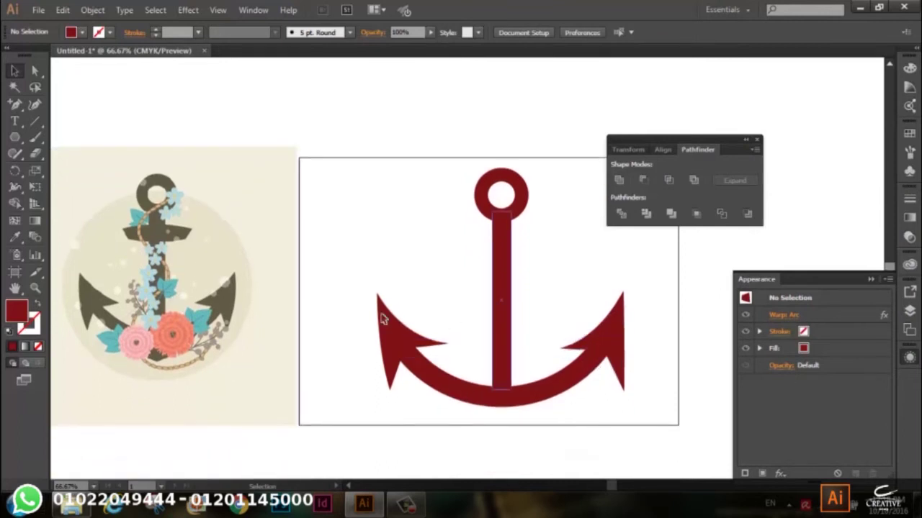
pyautogui.scroll(-4, 486, 410)
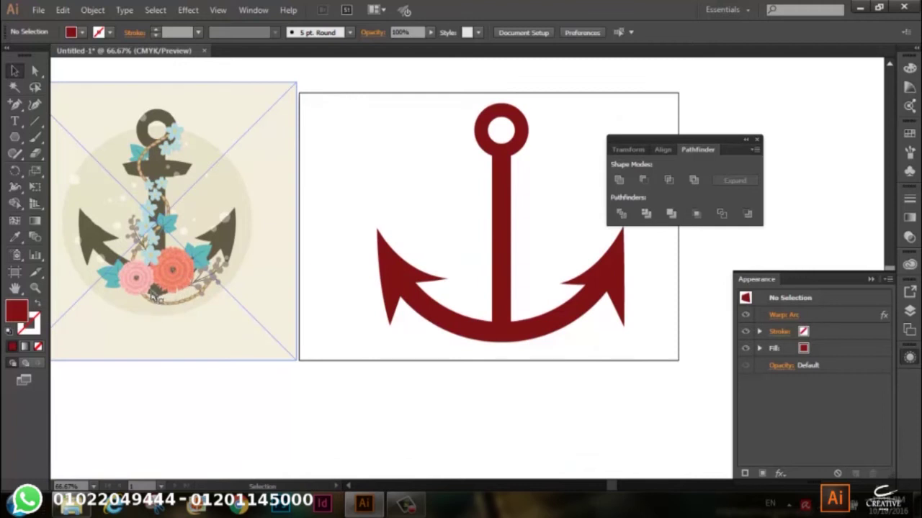
pyautogui.click(19, 138)
pyautogui.moveTo(482, 370)
pyautogui.mouseDown()
pyautogui.moveTo(507, 392)
pyautogui.moveTo(528, 384)
pyautogui.mouseUp()
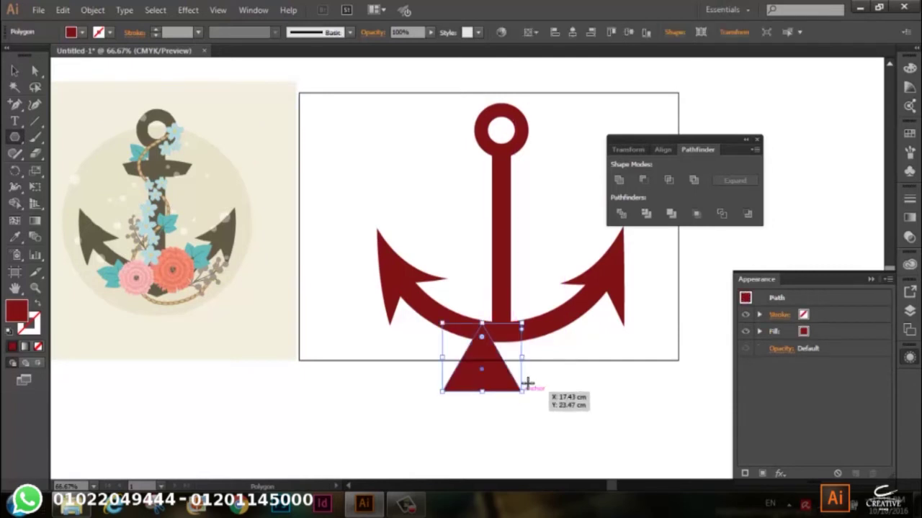
pyautogui.click(15, 87)
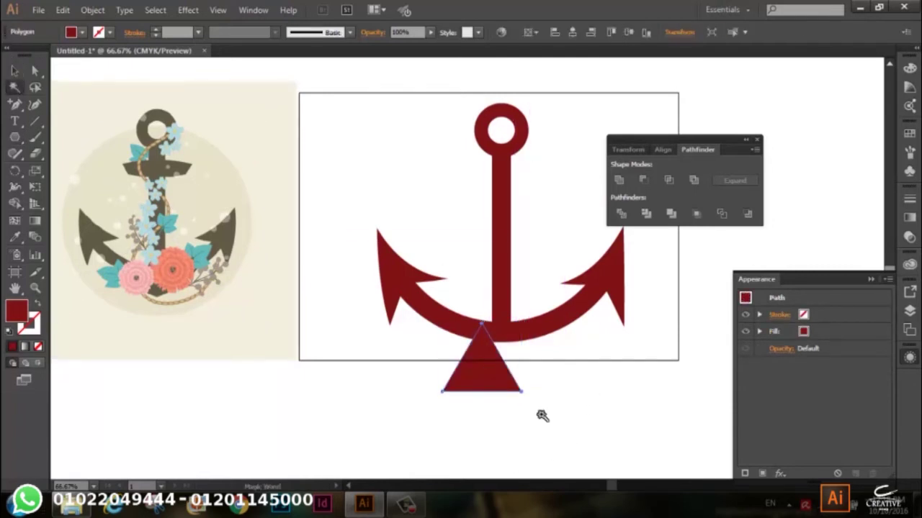
pyautogui.click(14, 69)
pyautogui.click(504, 382)
pyautogui.moveTo(513, 387); pyautogui.dragTo(527, 387)
# Make a reflected copy of the triangle and delete the upward-pointing one
pyautogui.rightClick(527, 389)
pyautogui.moveTo(562, 312)
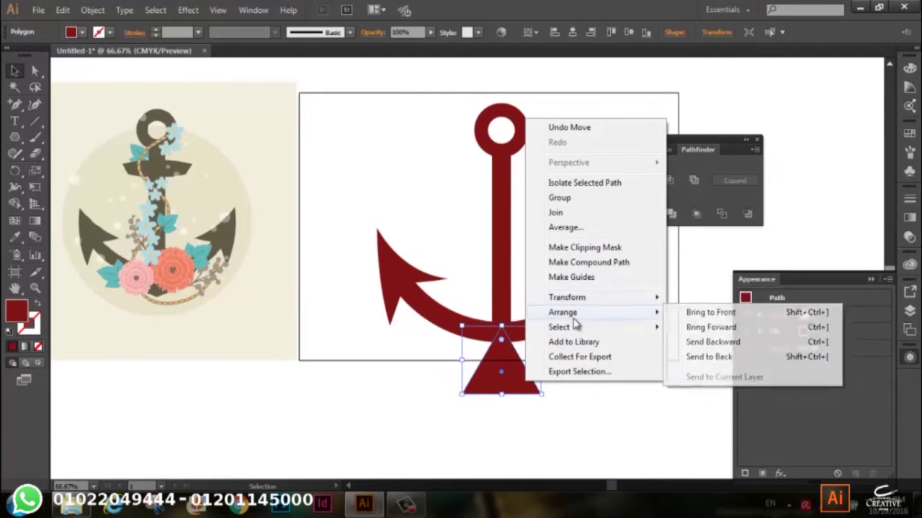
pyautogui.click(705, 348)
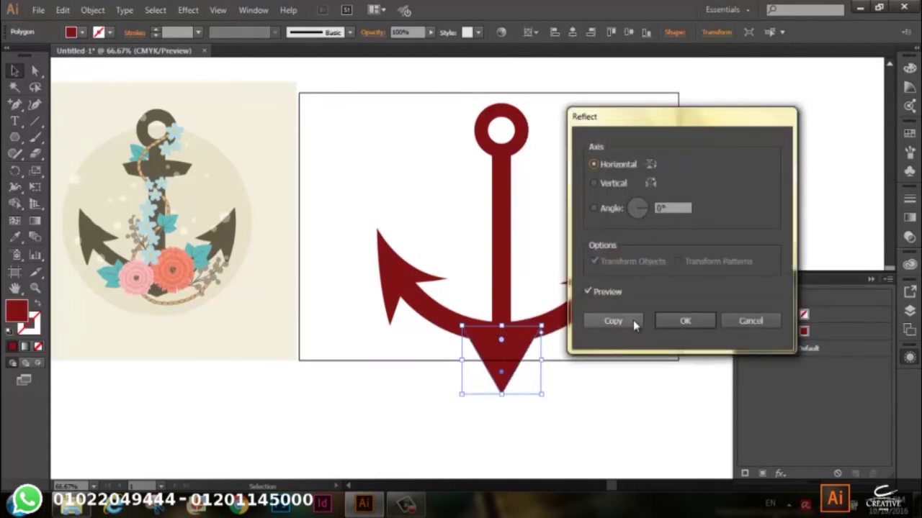
pyautogui.click(633, 320)
pyautogui.click(634, 402)
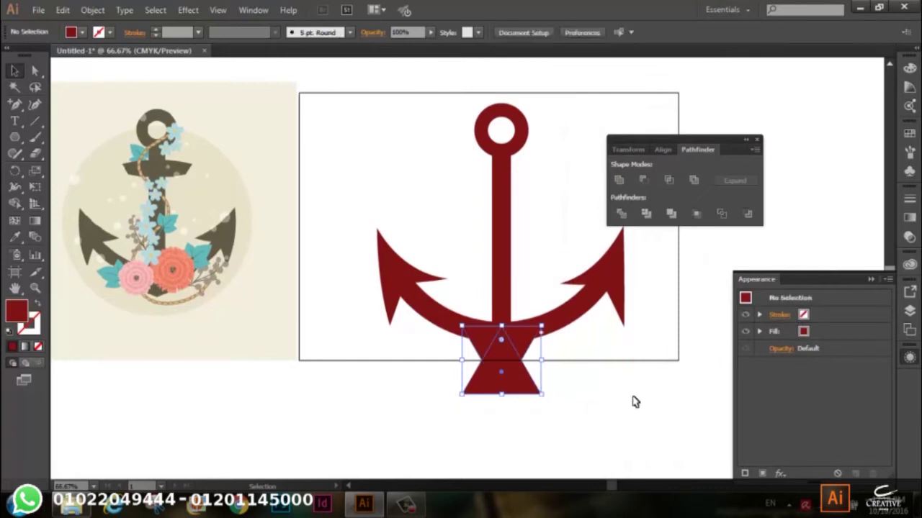
pyautogui.click(524, 391)
pyautogui.press('Delete')
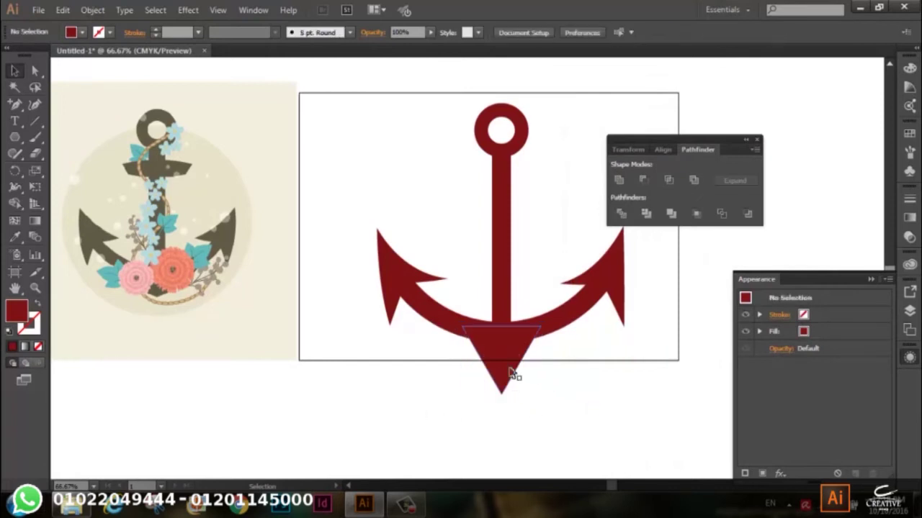
# Widen the downward-pointing triangle on both sides
pyautogui.click(513, 373)
pyautogui.moveTo(540, 364); pyautogui.dragTo(570, 362)
pyautogui.moveTo(463, 360); pyautogui.dragTo(442, 364)
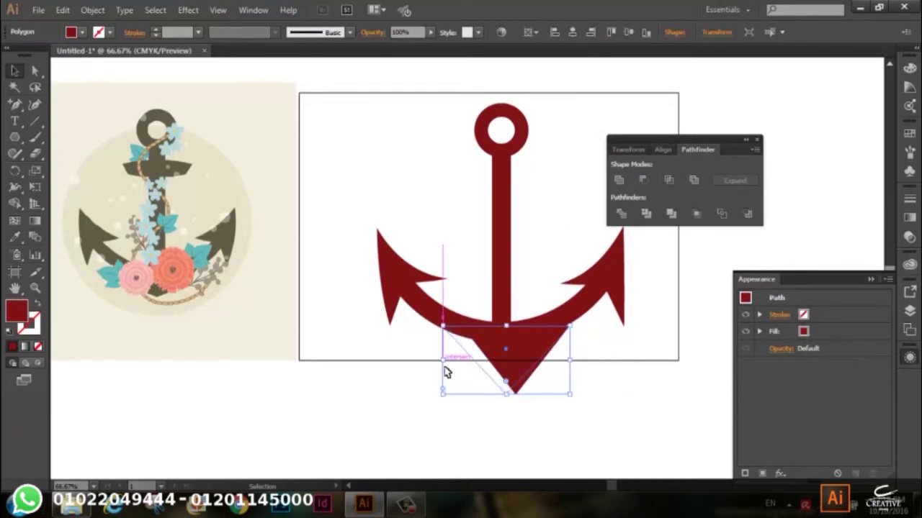
# Give the bottom triangle an Arc warp with a bend of about -72%
pyautogui.click(780, 473)
pyautogui.moveTo(805, 288)
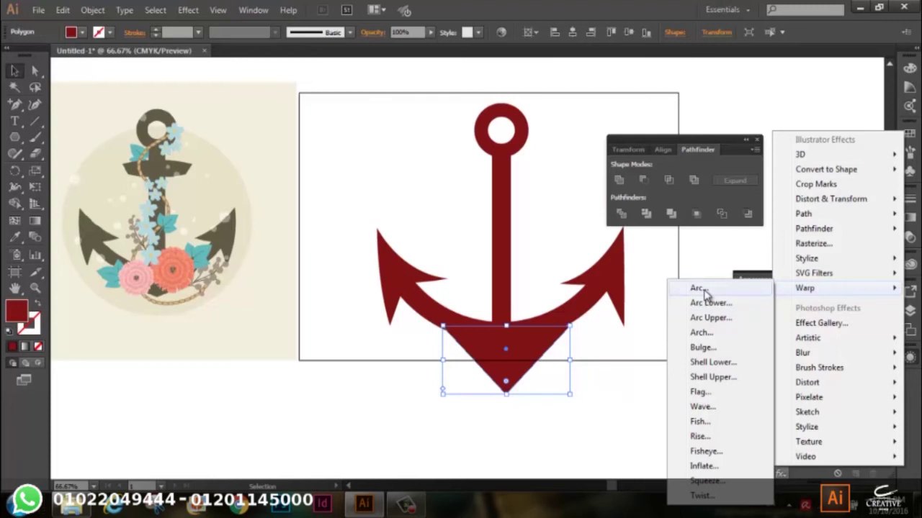
pyautogui.click(699, 288)
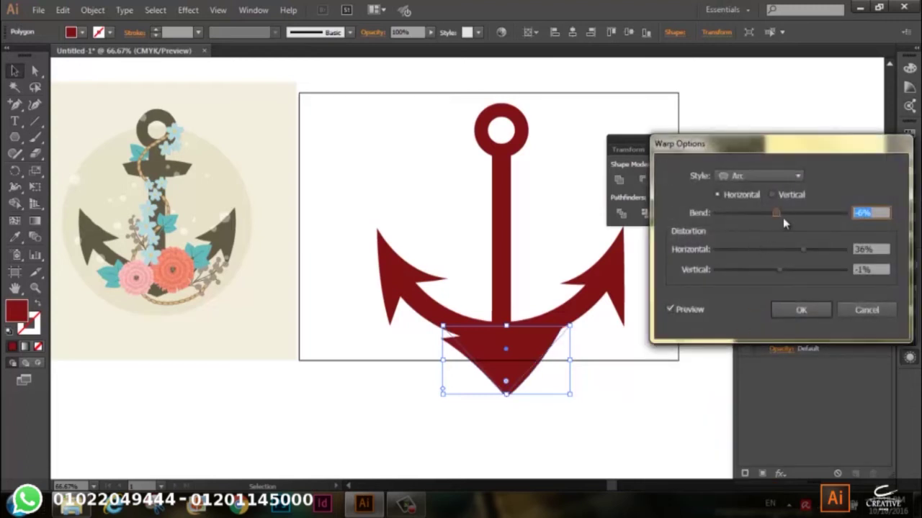
pyautogui.click(781, 212)
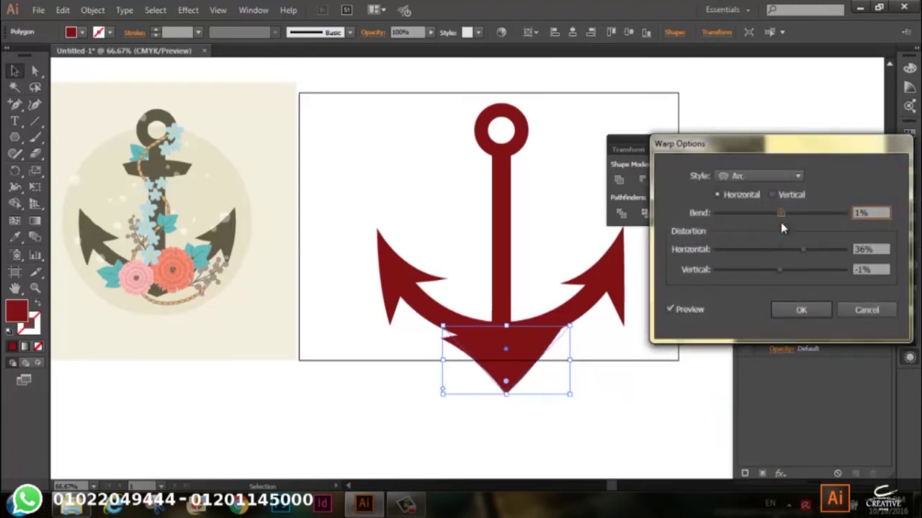
pyautogui.click(781, 249)
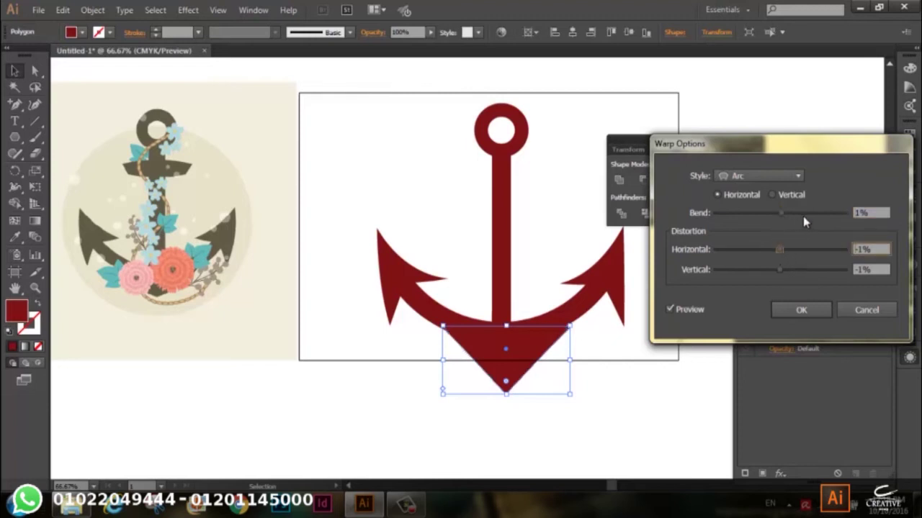
pyautogui.moveTo(772, 214); pyautogui.dragTo(731, 218)
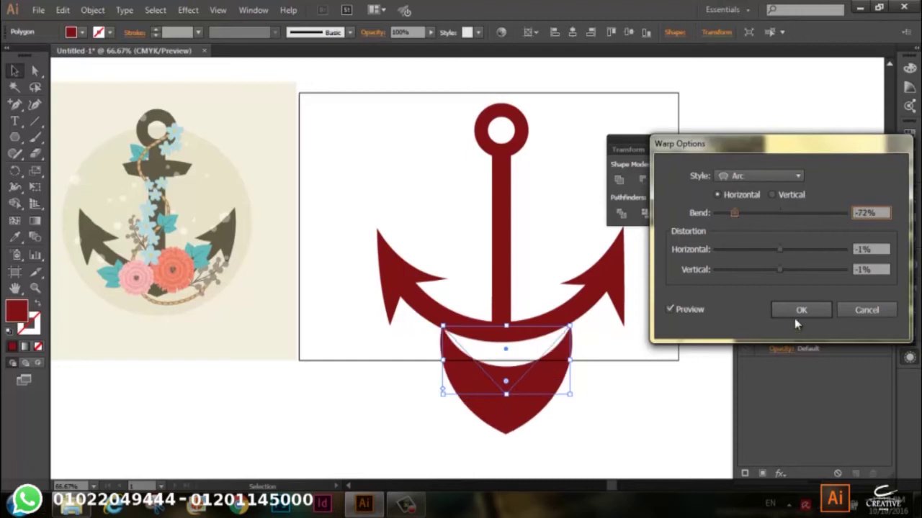
pyautogui.click(796, 315)
# Widen and flatten the warped base, then raise it onto the anchor arms
pyautogui.moveTo(570, 360); pyautogui.dragTo(607, 360)
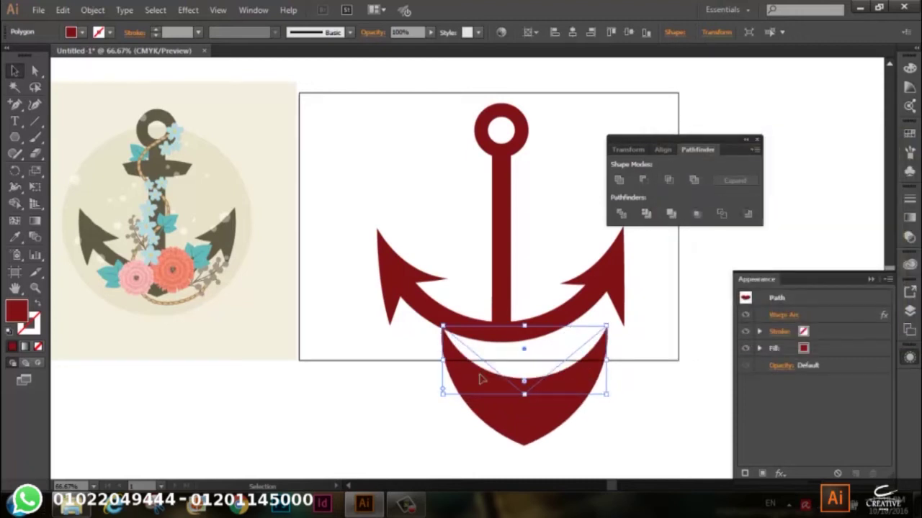
pyautogui.moveTo(442, 358); pyautogui.dragTo(402, 358)
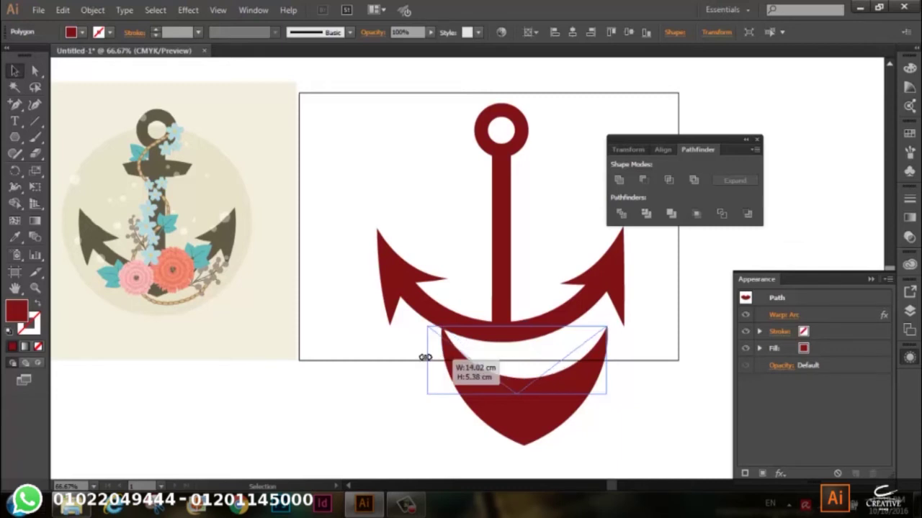
pyautogui.moveTo(509, 394); pyautogui.dragTo(507, 367)
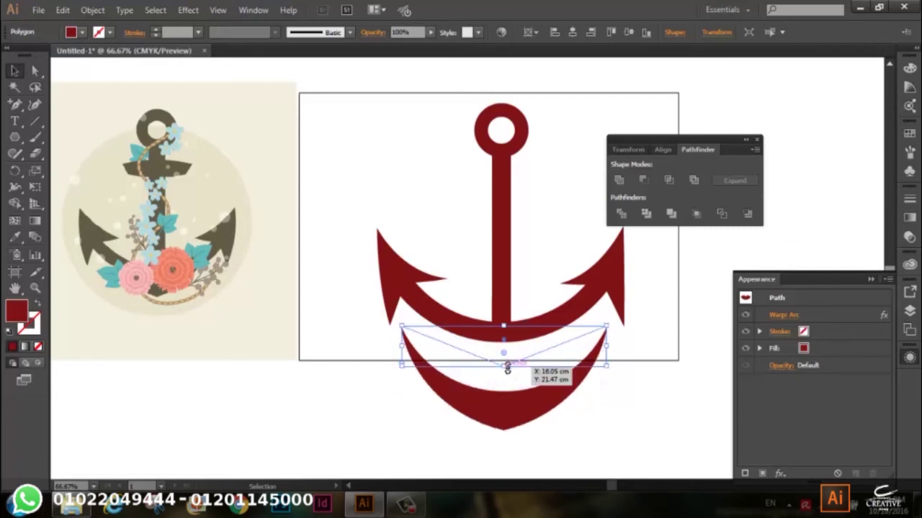
pyautogui.moveTo(505, 366); pyautogui.dragTo(505, 359)
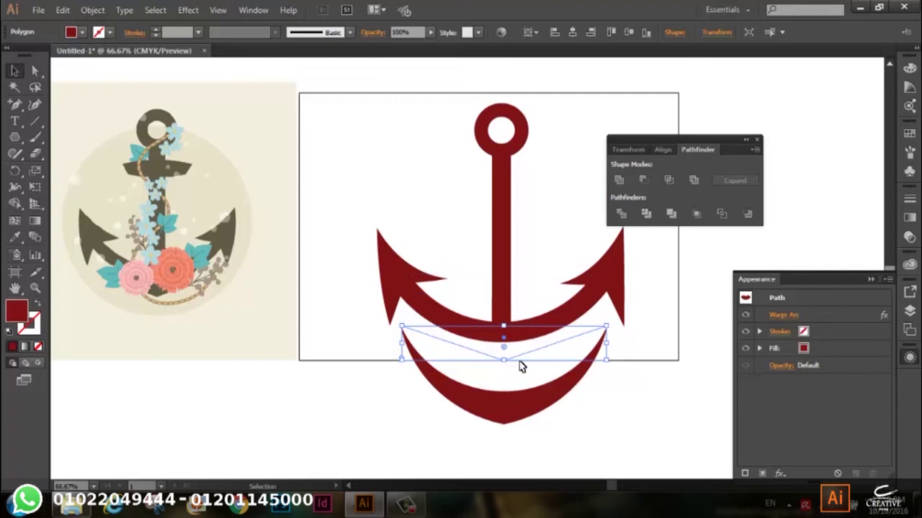
pyautogui.moveTo(518, 360); pyautogui.dragTo(518, 311)
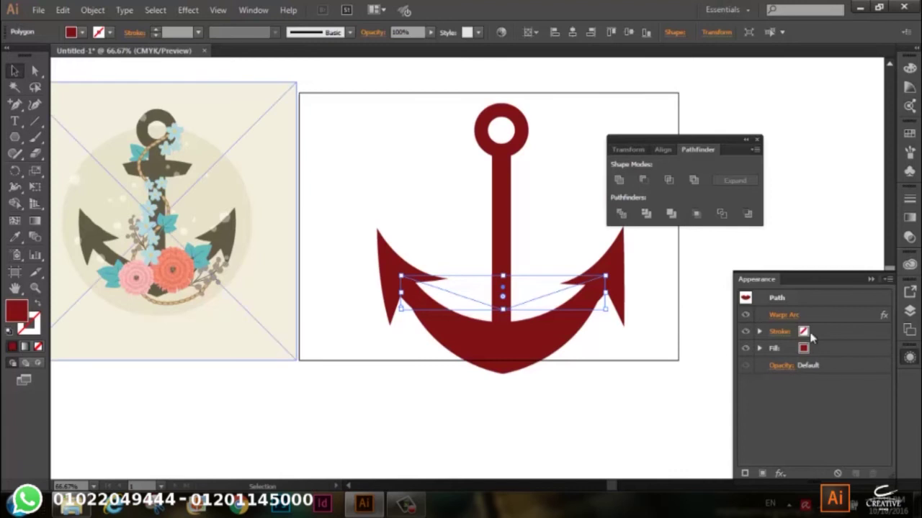
# Revise the base's Arc warp to a -83% bend with adjusted distortion
pyautogui.click(778, 316)
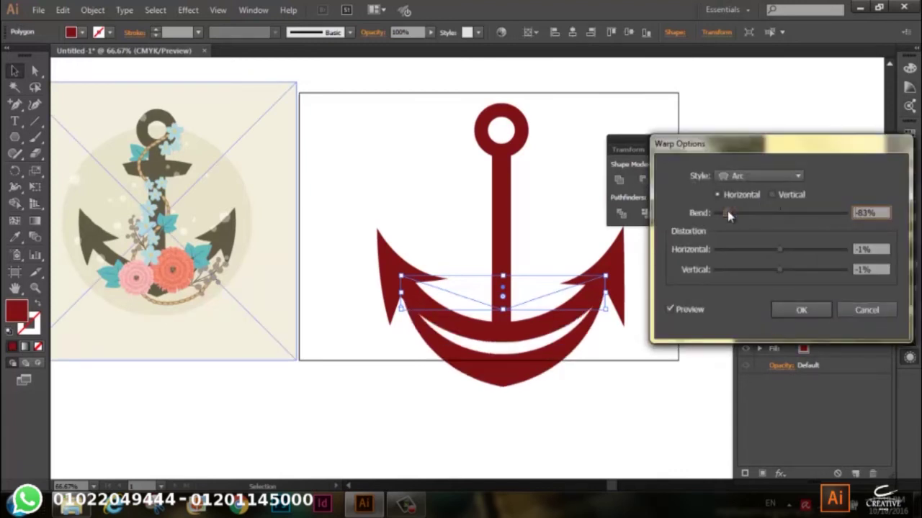
pyautogui.click(865, 249)
pyautogui.write('0')
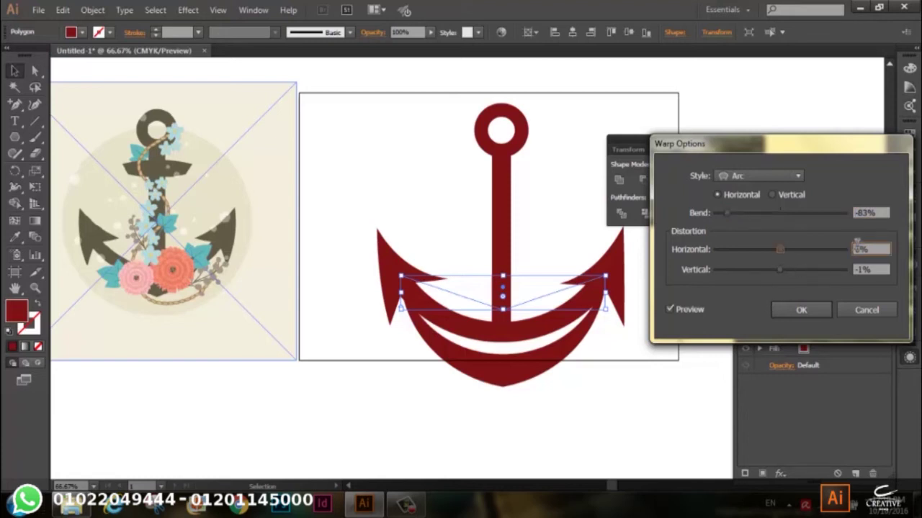
pyautogui.click(863, 269)
pyautogui.click(792, 309)
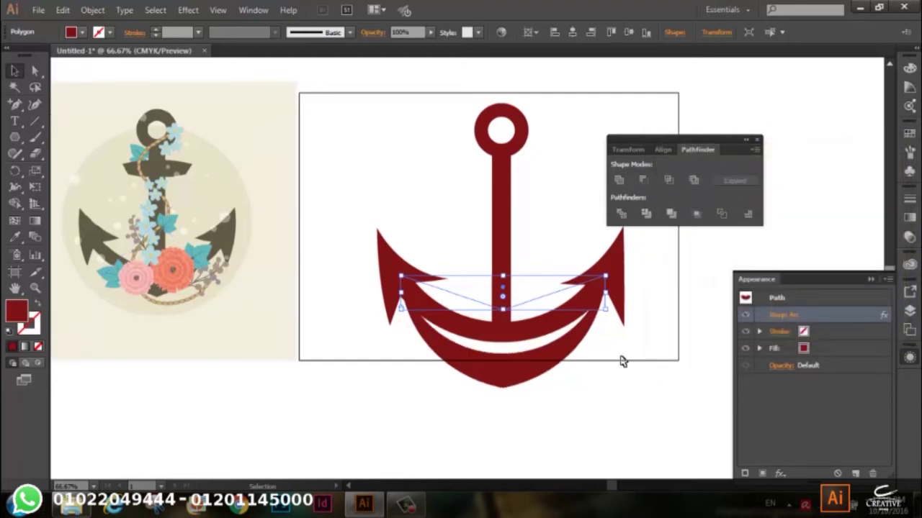
# Stretch the curved base wider, thin it, and nudge it up to close the gap
pyautogui.press('Up')
pyautogui.press('Up')
pyautogui.press('Up')
pyautogui.press('Up')
pyautogui.press('Up')
pyautogui.press('Up')
pyautogui.press('Up')
pyautogui.press('Up')
pyautogui.press('Up')
pyautogui.press('Up')
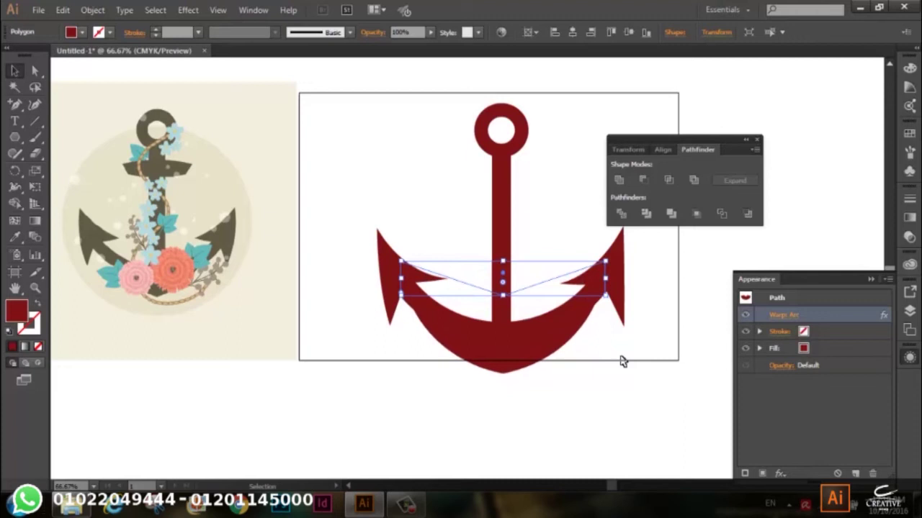
pyautogui.moveTo(605, 279); pyautogui.dragTo(619, 282)
pyautogui.moveTo(401, 280); pyautogui.dragTo(390, 280)
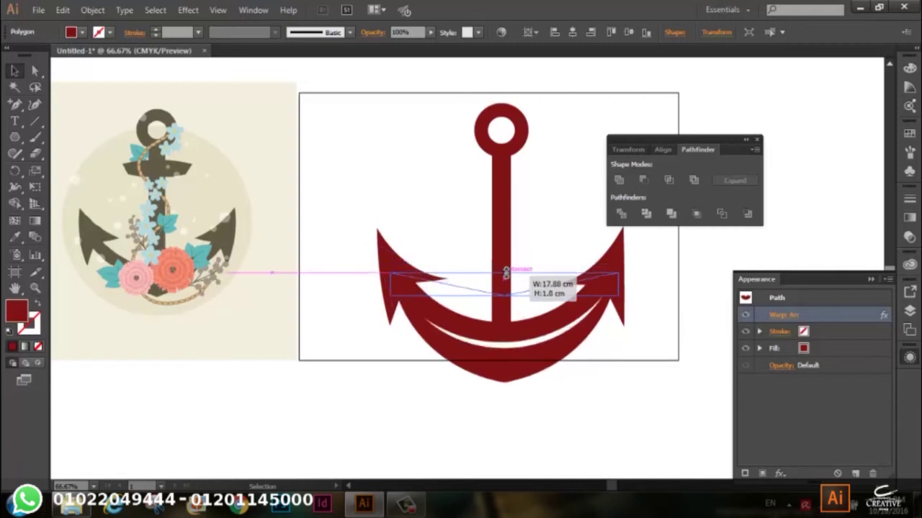
pyautogui.moveTo(506, 263); pyautogui.dragTo(504, 274)
pyautogui.hotkey('shift', 'Up')
pyautogui.hotkey('shift', 'Up')
pyautogui.hotkey('shift', 'Up')
pyautogui.press('Up')
pyautogui.press('Up')
pyautogui.press('Up')
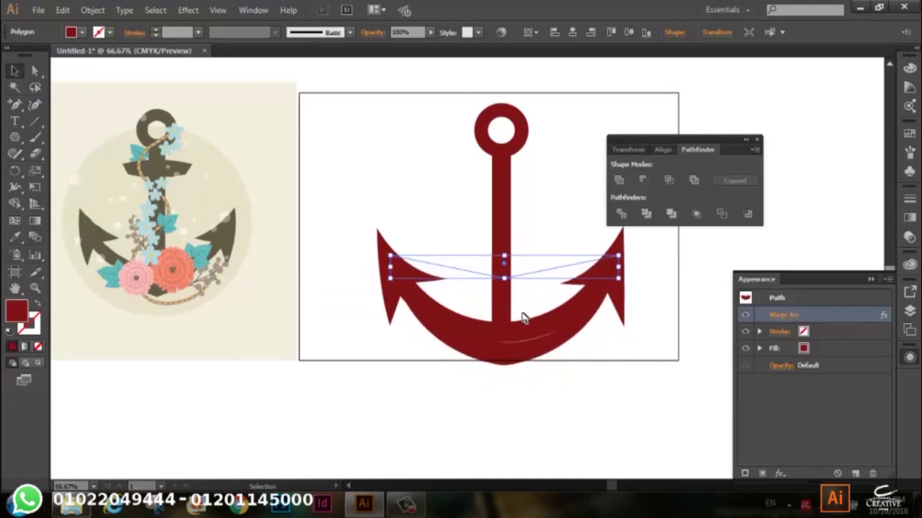
pyautogui.press('Up')
pyautogui.press('Up')
pyautogui.press('Up')
pyautogui.press('Up')
pyautogui.press('Up')
pyautogui.press('Up')
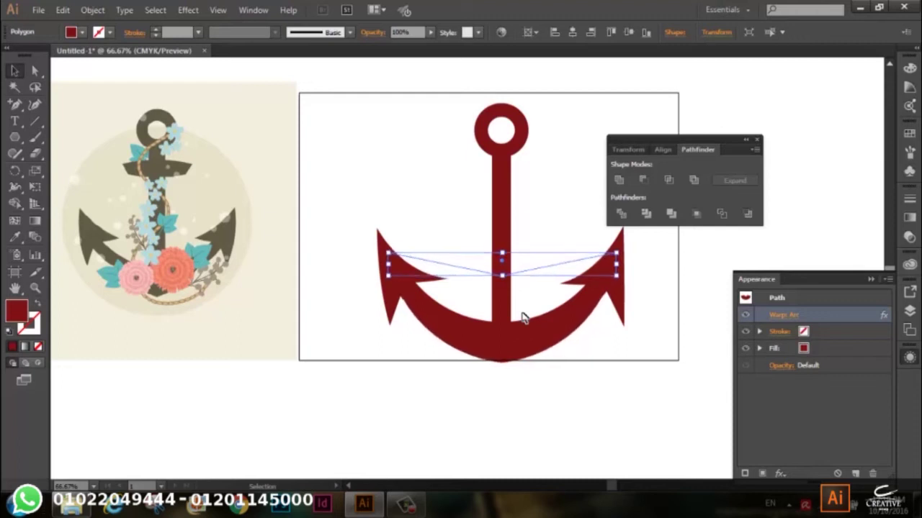
# Fine-tune the curved base's height and check the joined anchor
pyautogui.click(452, 208)
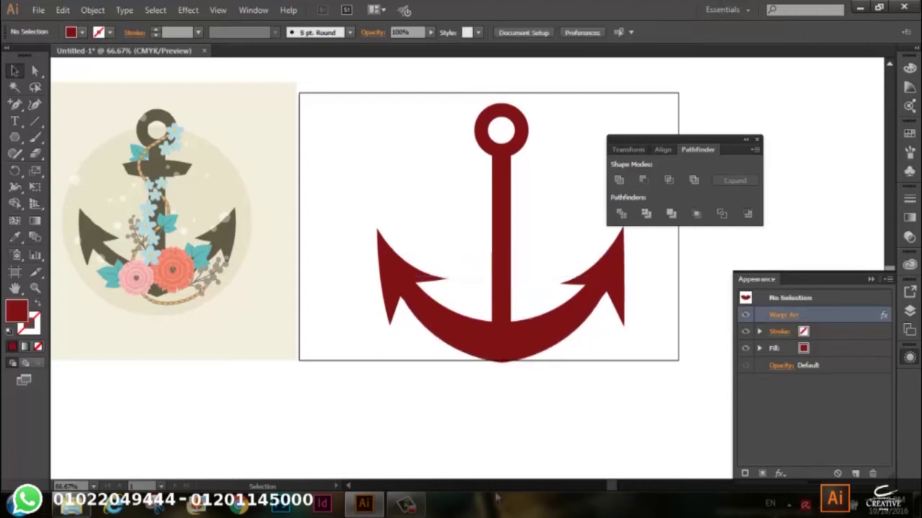
pyautogui.click(508, 357)
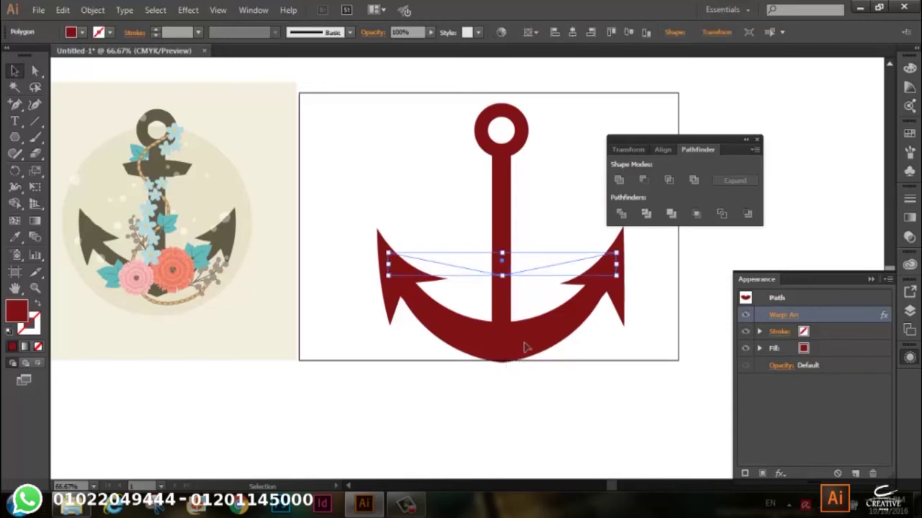
pyautogui.moveTo(502, 274); pyautogui.dragTo(504, 275)
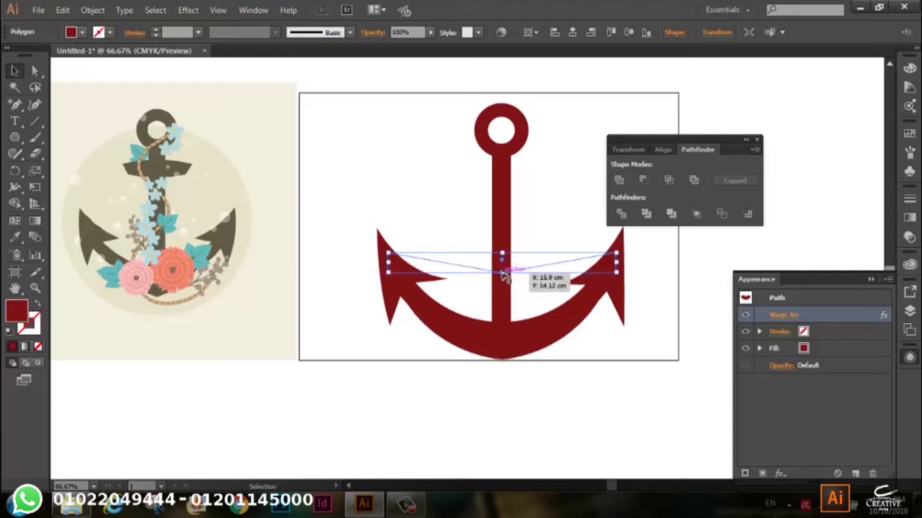
pyautogui.click(517, 414)
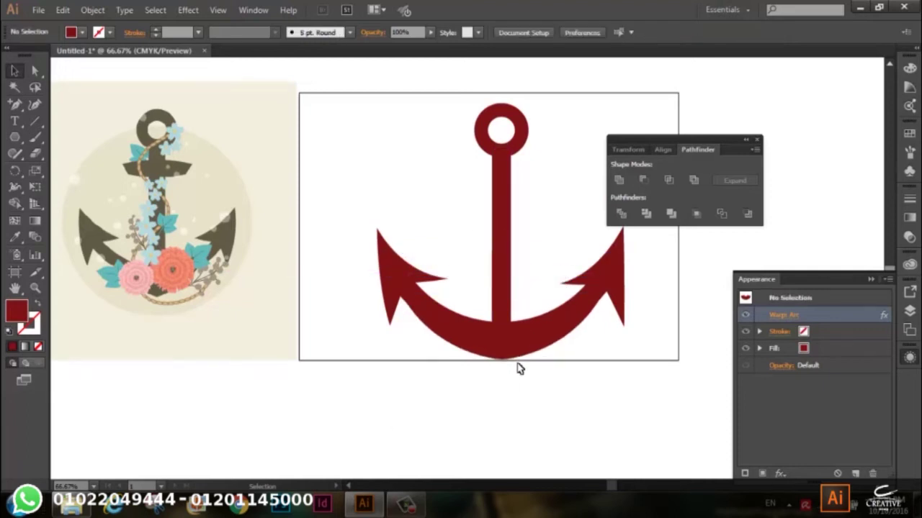
pyautogui.click(502, 253)
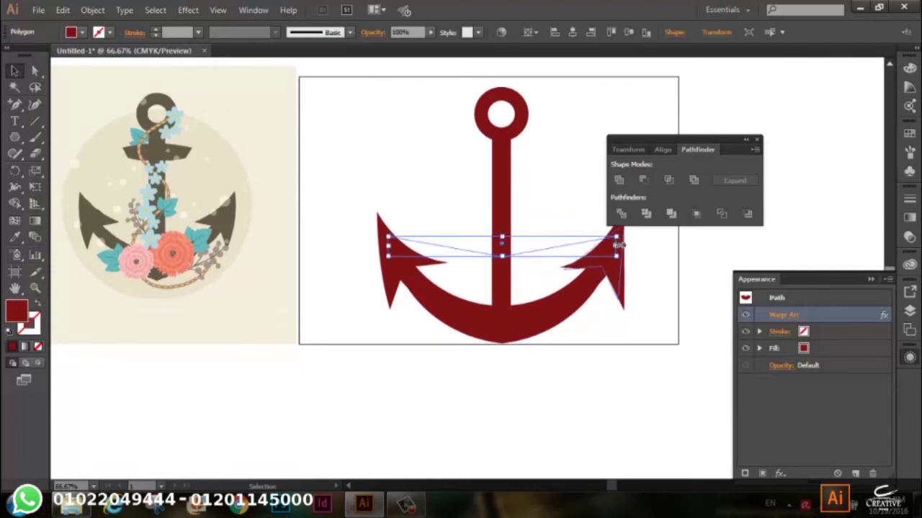
pyautogui.click(547, 401)
pyautogui.scroll(2, 523, 392)
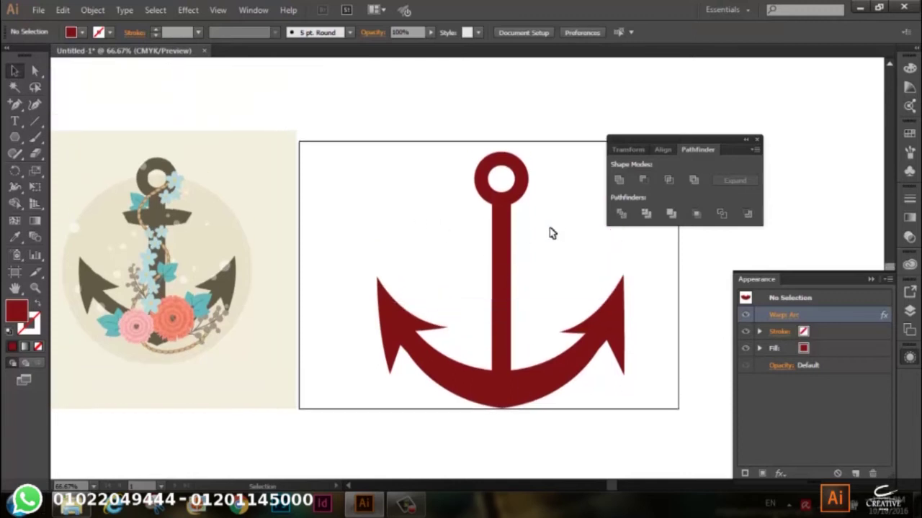
# Widen the anchor shaft and centre the ring on it
pyautogui.click(503, 254)
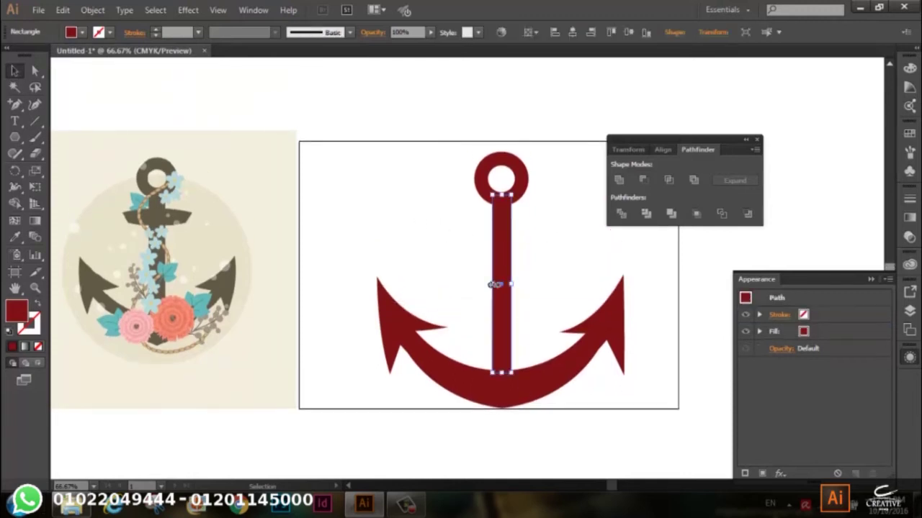
pyautogui.moveTo(493, 283); pyautogui.dragTo(488, 283)
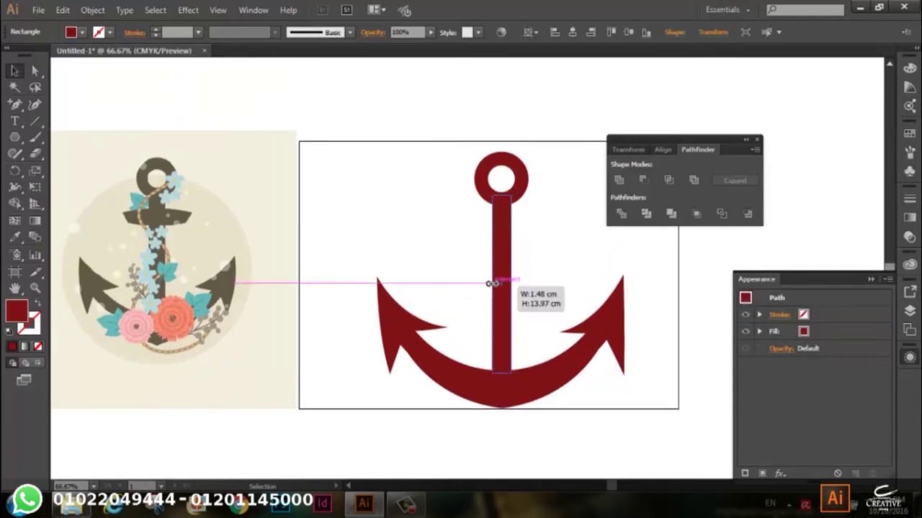
pyautogui.click(531, 239)
pyautogui.moveTo(527, 167); pyautogui.dragTo(526, 170)
pyautogui.click(534, 133)
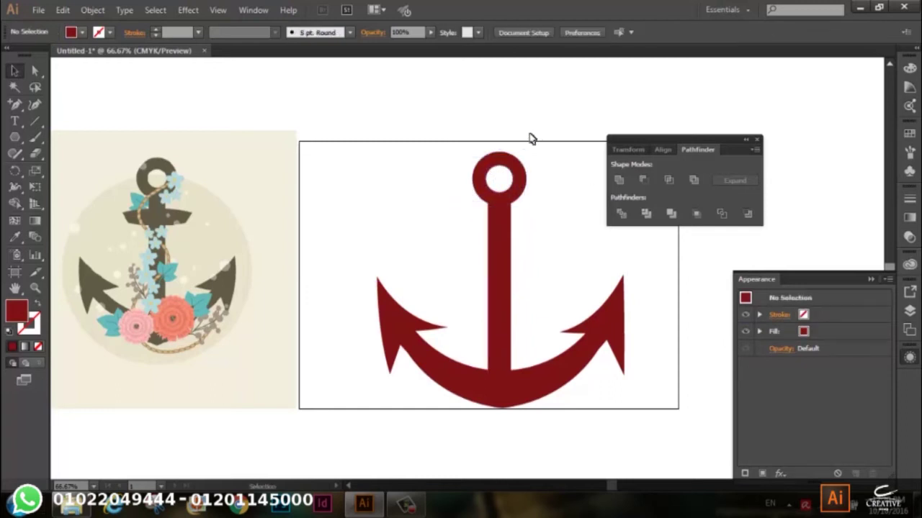
# Draw a small crossbar rectangle across the shank below the ring
pyautogui.click(14, 137)
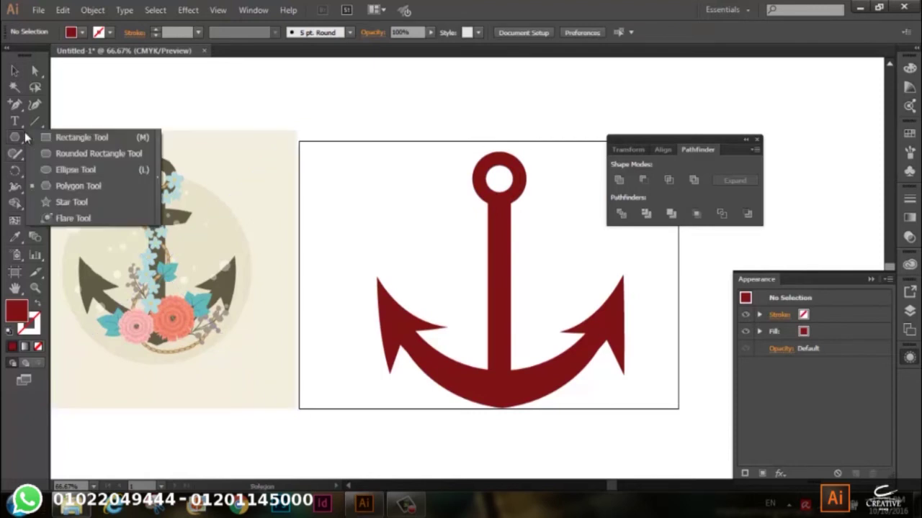
pyautogui.click(64, 140)
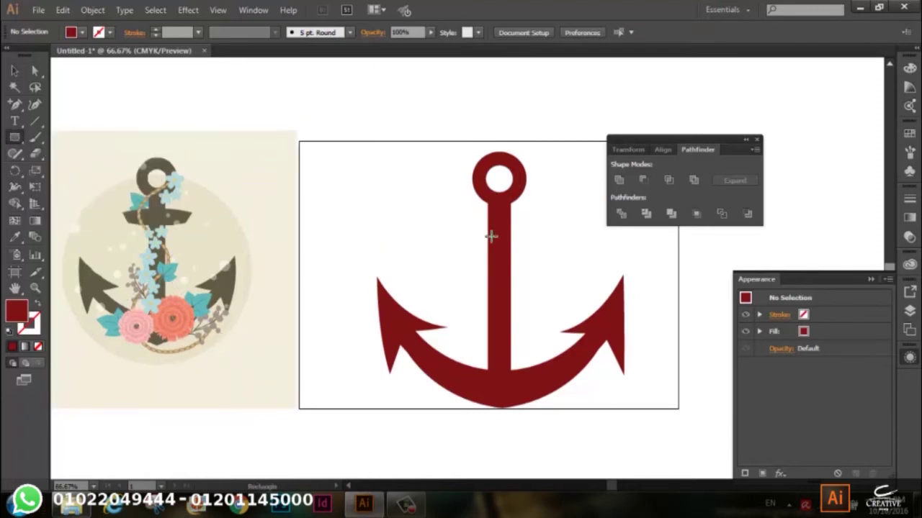
pyautogui.moveTo(467, 230); pyautogui.dragTo(538, 251)
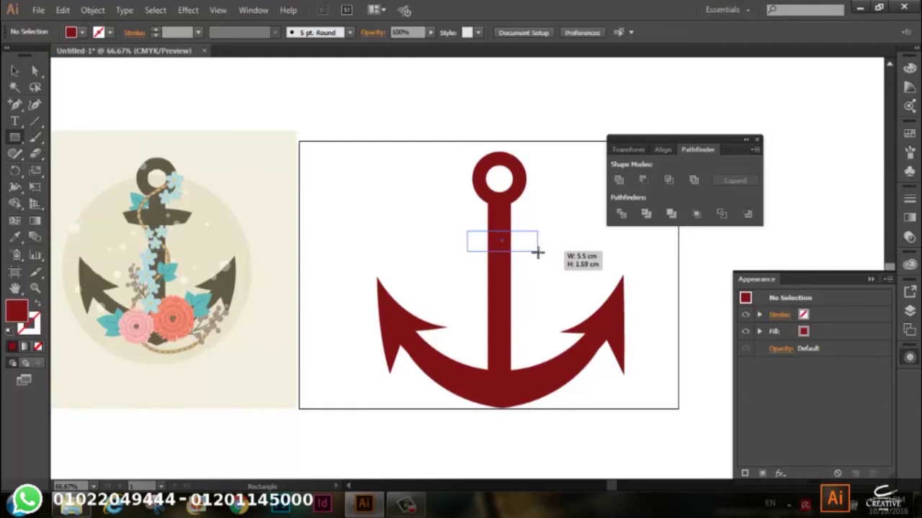
pyautogui.moveTo(538, 250); pyautogui.dragTo(538, 251)
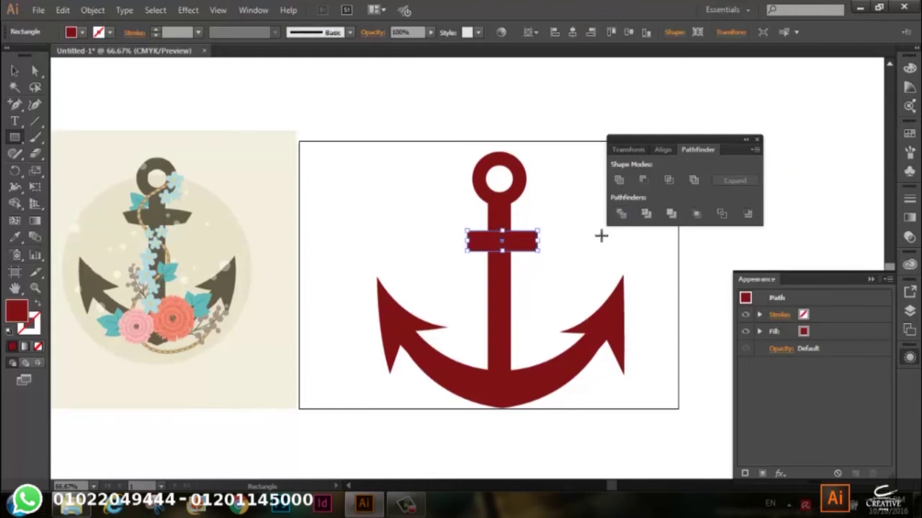
# Apply an Arc warp to the crossbar: 1% bend, 2% horizontal, -24% vertical
pyautogui.click(780, 474)
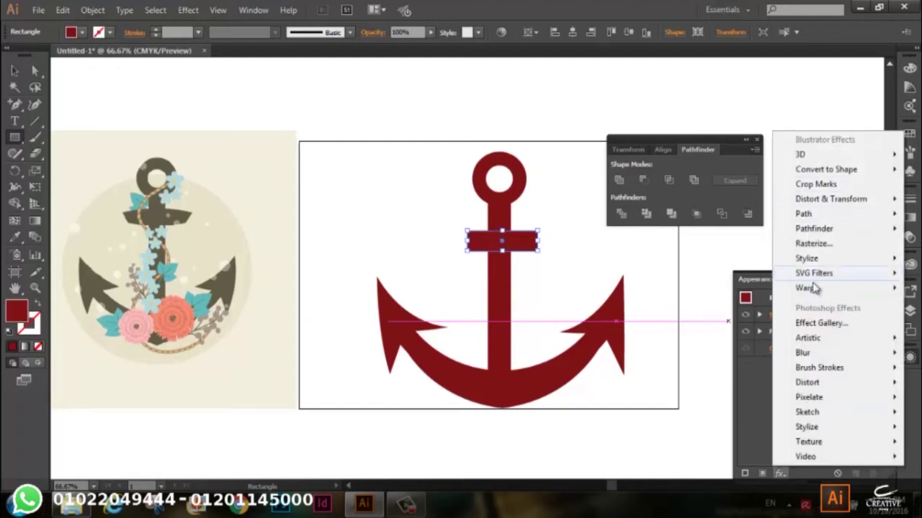
pyautogui.moveTo(805, 288)
pyautogui.click(723, 290)
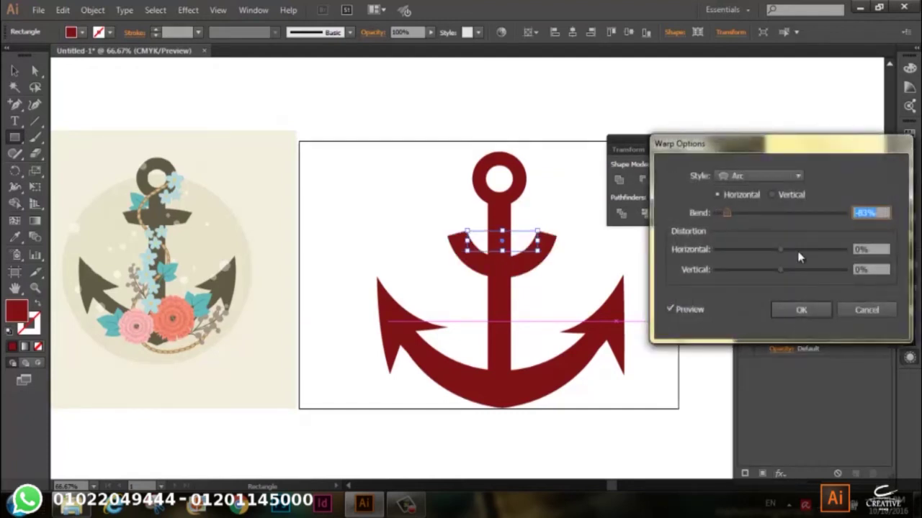
pyautogui.click(781, 214)
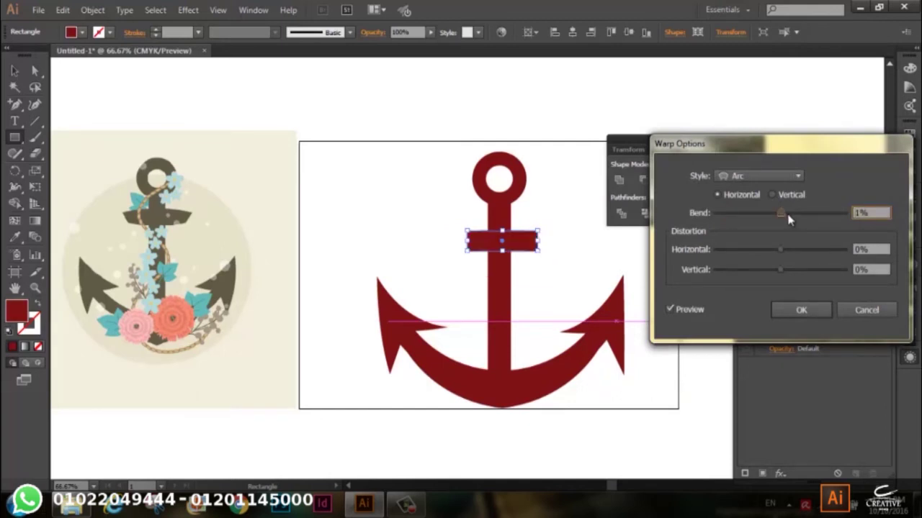
pyautogui.moveTo(791, 248)
pyautogui.mouseDown()
pyautogui.moveTo(782, 249)
pyautogui.moveTo(797, 273)
pyautogui.moveTo(757, 269)
pyautogui.moveTo(767, 278)
pyautogui.mouseUp()
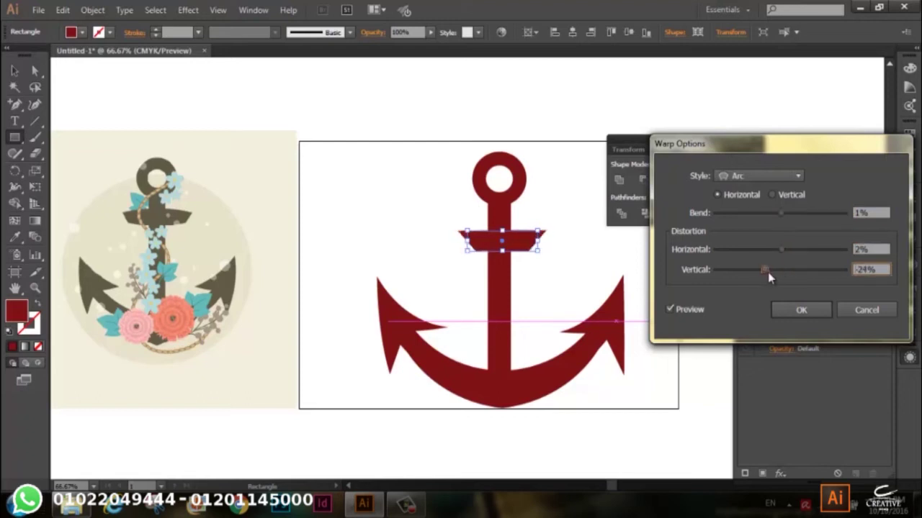
pyautogui.click(799, 308)
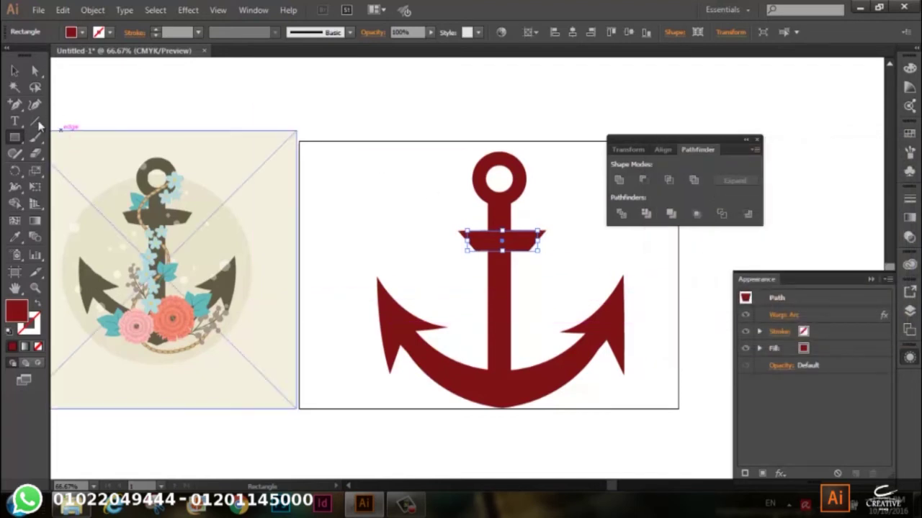
pyautogui.click(15, 70)
# Widen the crossbar evenly on both sides and nudge it left to centre it
pyautogui.click(704, 329)
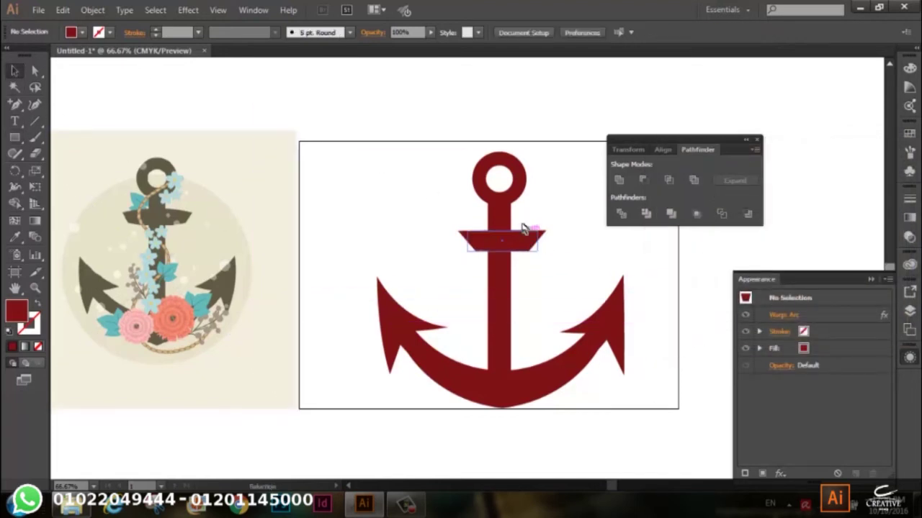
pyautogui.click(527, 241)
pyautogui.moveTo(538, 232); pyautogui.dragTo(548, 229)
pyautogui.click(564, 214)
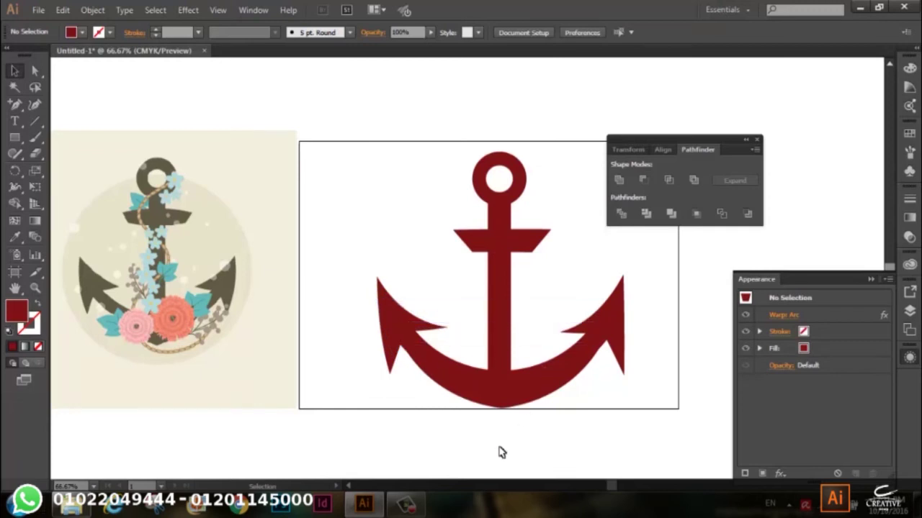
pyautogui.click(542, 242)
pyautogui.press('Left')
pyautogui.press('Left')
pyautogui.press('Left')
pyautogui.press('Left')
pyautogui.press('Left')
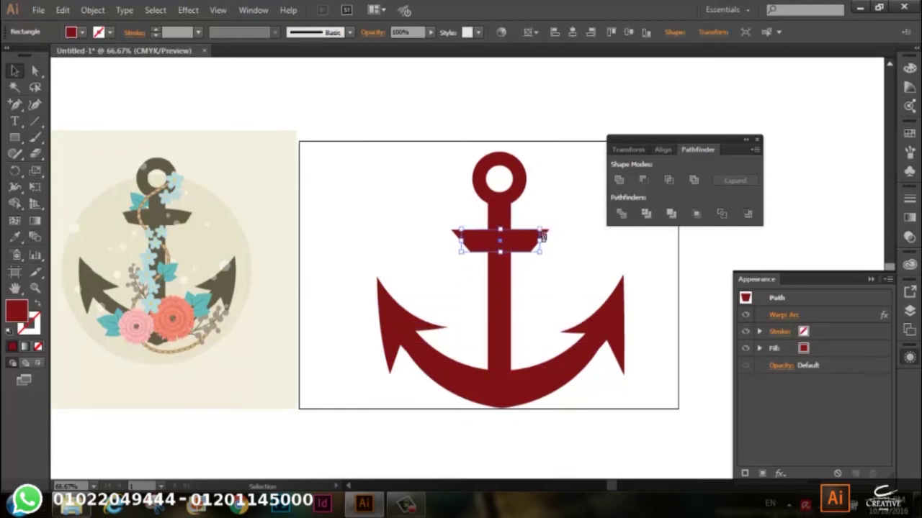
# Rescale the top ring by its corner handle to suit the crossbar
pyautogui.click(556, 180)
pyautogui.click(519, 163)
pyautogui.moveTo(528, 151); pyautogui.dragTo(533, 144)
pyautogui.click(537, 129)
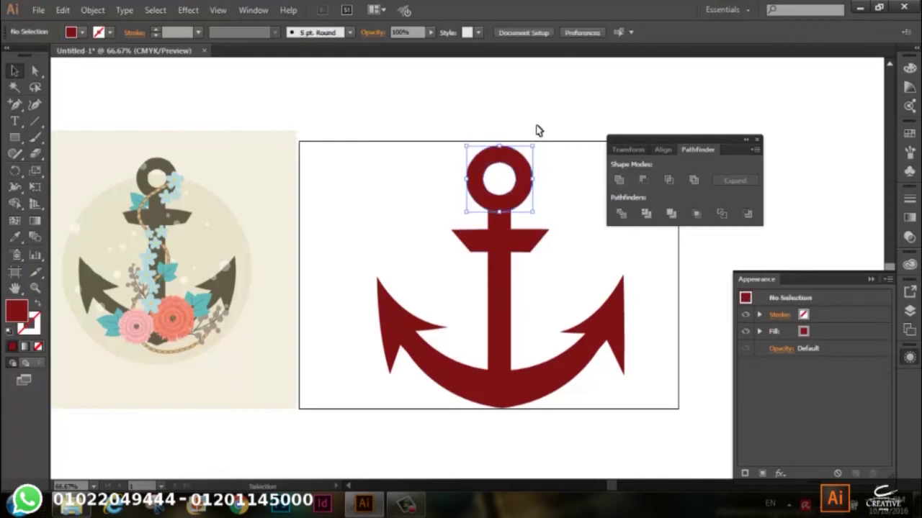
pyautogui.click(523, 177)
pyautogui.moveTo(529, 147); pyautogui.dragTo(527, 152)
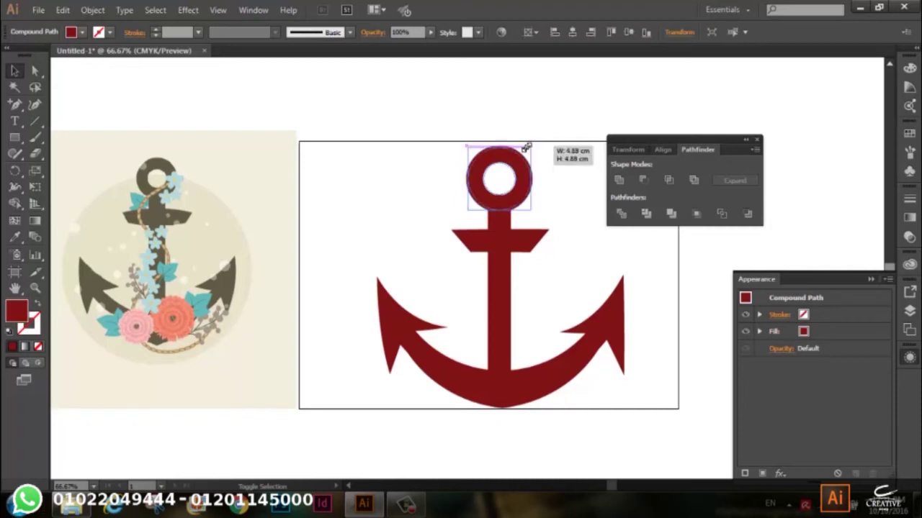
pyautogui.click(572, 310)
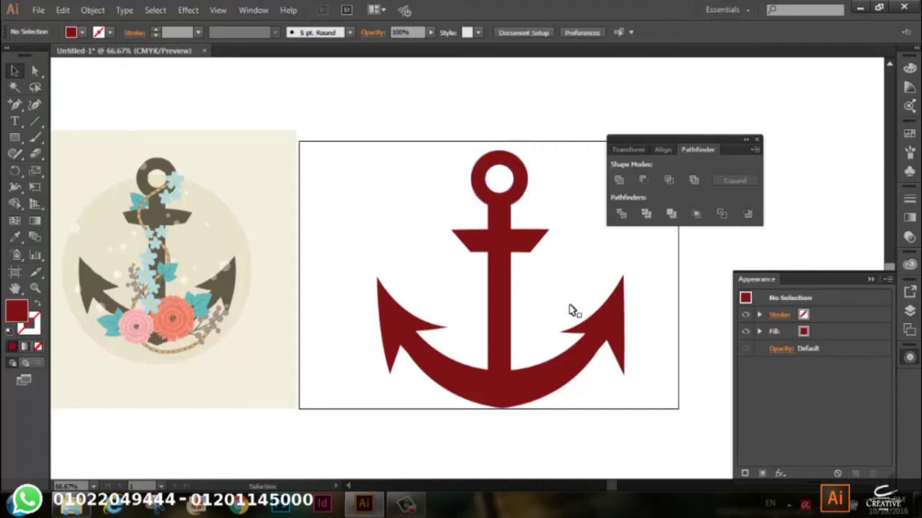
pyautogui.click(614, 343)
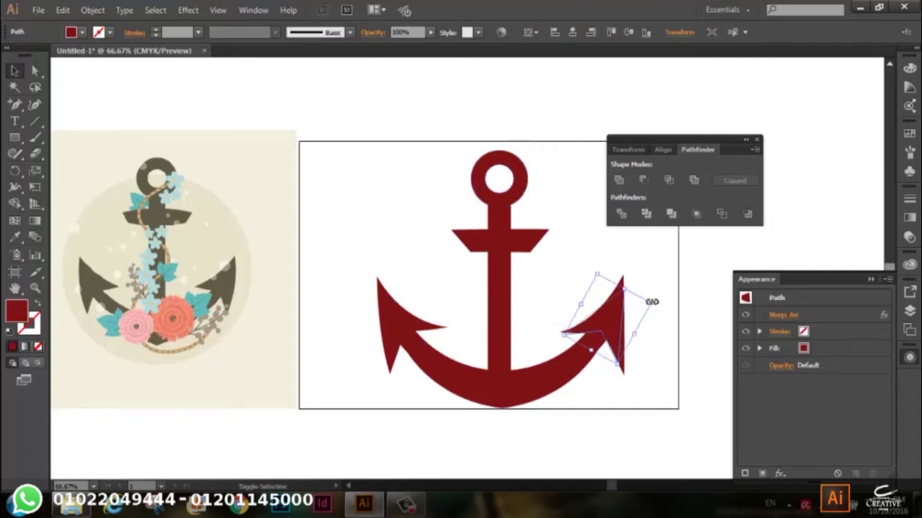
# Tilt the right and left flukes slightly
pyautogui.moveTo(652, 301); pyautogui.dragTo(645, 308)
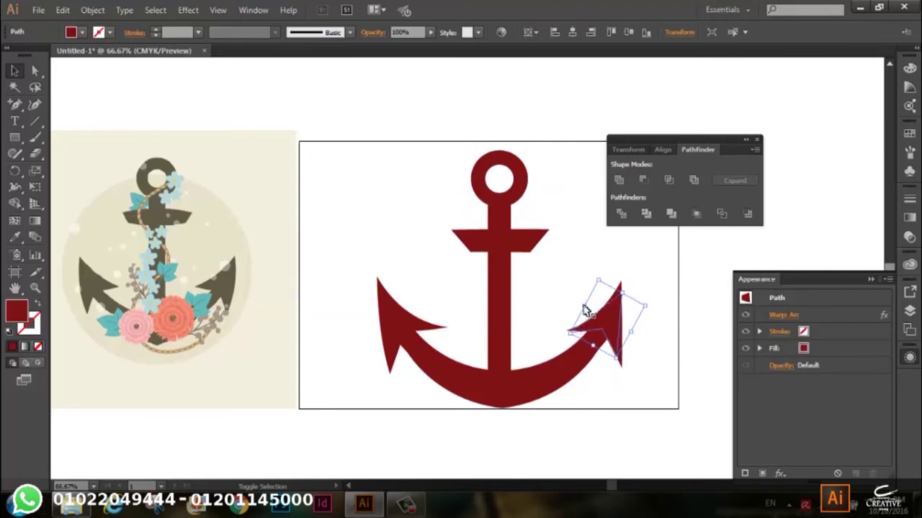
pyautogui.click(380, 312)
pyautogui.moveTo(370, 298); pyautogui.dragTo(397, 282)
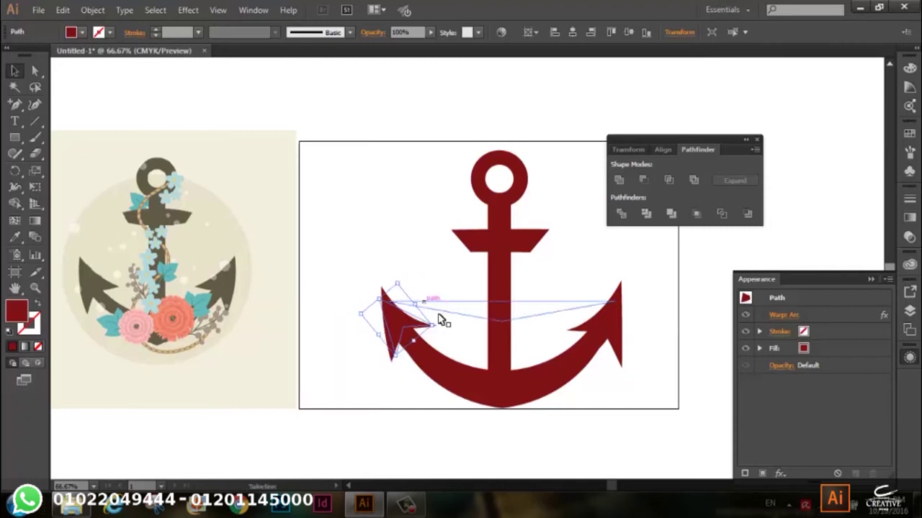
# Deepen and narrow the arms' arc to about 14.55 cm, tips tucked under the flukes
pyautogui.click(503, 326)
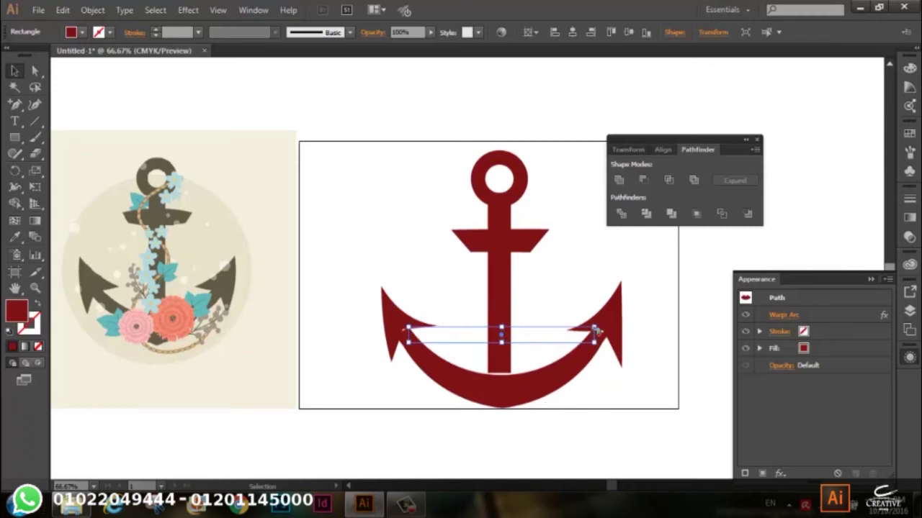
pyautogui.hotkey('ctrl', 'z')
pyautogui.hotkey('ctrl', 'shift', 'z')
pyautogui.hotkey('ctrl', 'z')
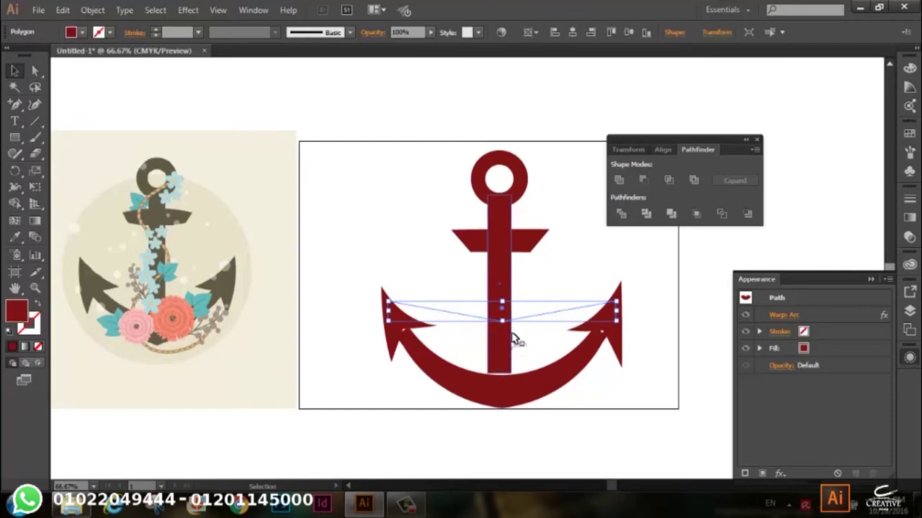
pyautogui.moveTo(501, 324); pyautogui.dragTo(501, 335)
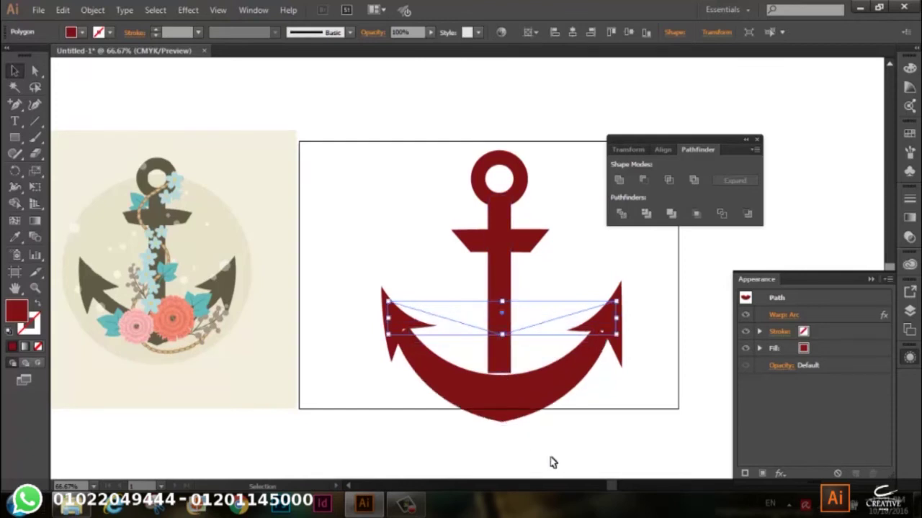
pyautogui.press('Up')
pyautogui.press('Up')
pyautogui.press('Up')
pyautogui.press('Up')
pyautogui.press('Up')
pyautogui.press('Up')
pyautogui.press('Up')
pyautogui.press('Up')
pyautogui.press('Up')
pyautogui.press('Up')
pyautogui.press('Up')
pyautogui.press('Up')
pyautogui.press('Up')
pyautogui.press('Up')
pyautogui.press('Up')
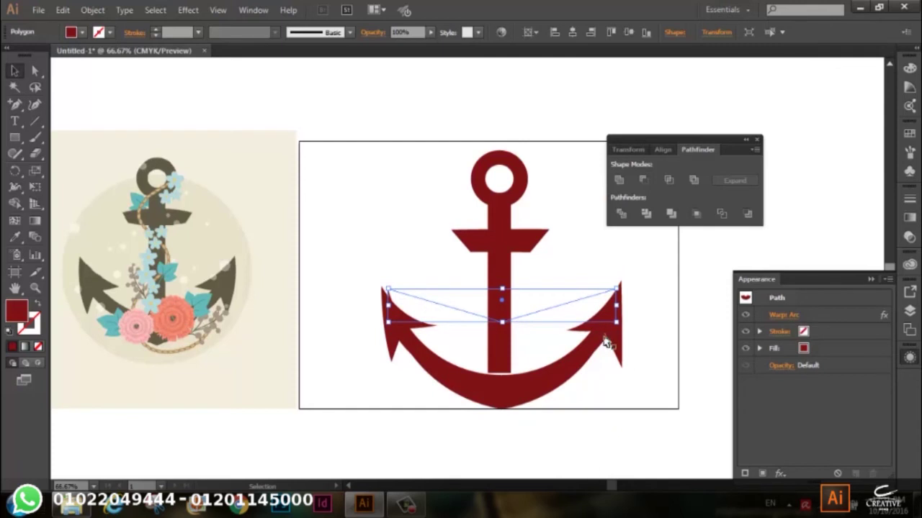
pyautogui.moveTo(608, 346)
pyautogui.mouseDown()
pyautogui.moveTo(579, 342)
pyautogui.moveTo(602, 327)
pyautogui.mouseUp()
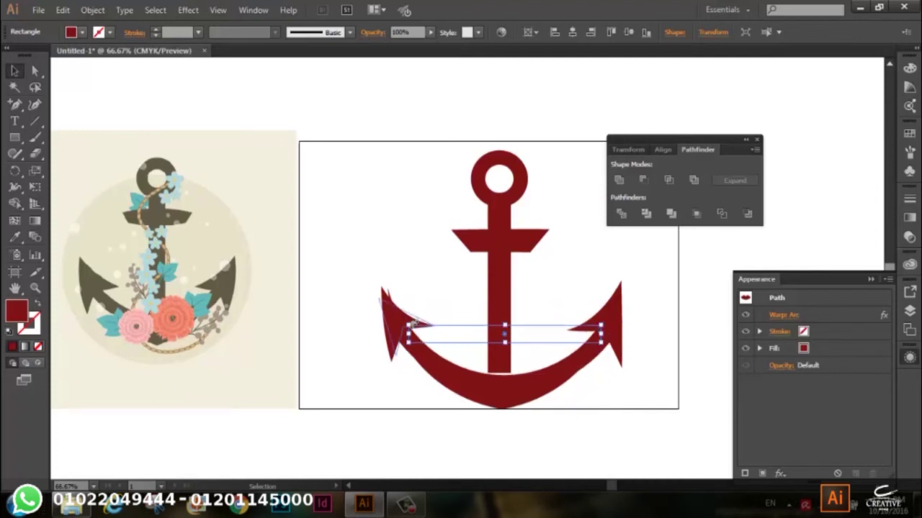
pyautogui.moveTo(408, 326); pyautogui.dragTo(401, 324)
pyautogui.click(615, 428)
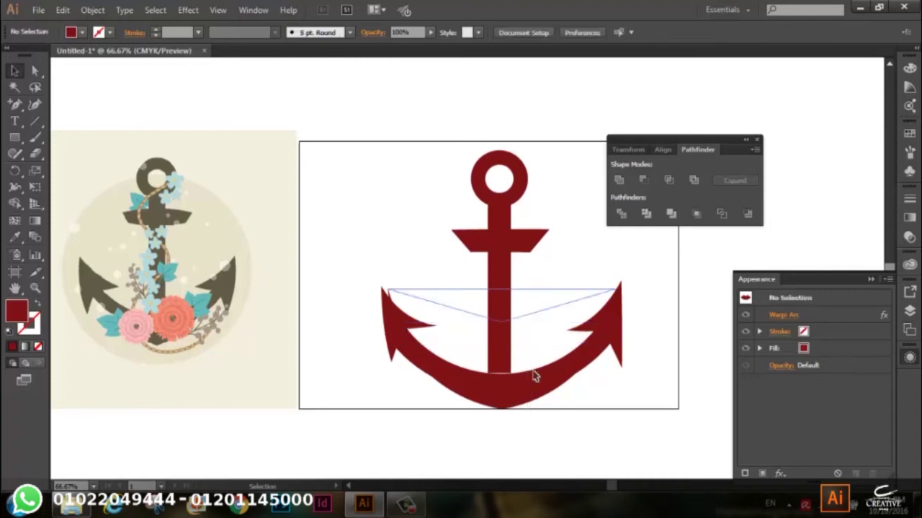
pyautogui.click(527, 315)
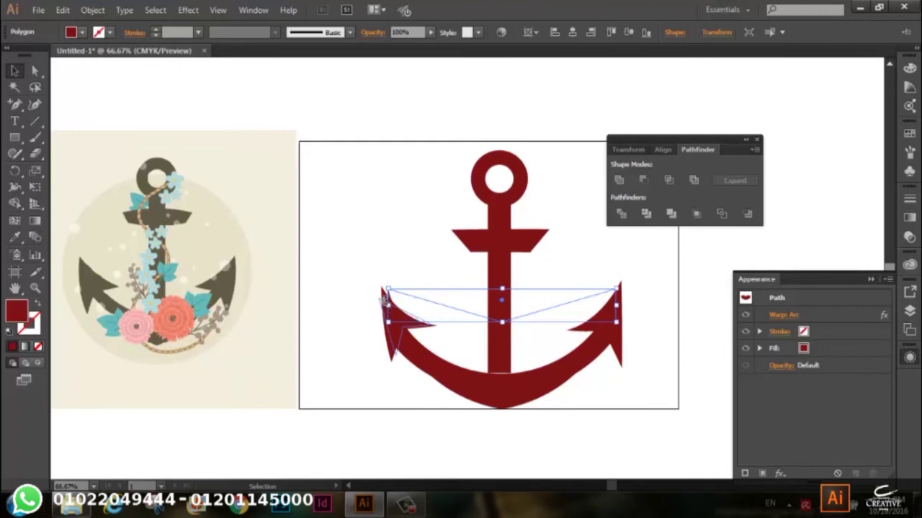
# Pull the arms' left end point down and shift the arms shape slightly
pyautogui.click(34, 70)
pyautogui.moveTo(395, 294); pyautogui.dragTo(391, 305)
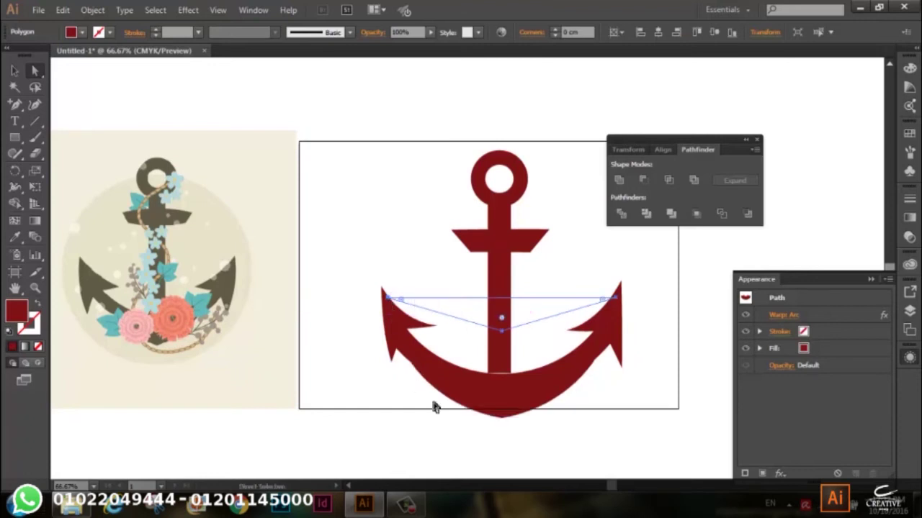
pyautogui.click(589, 457)
pyautogui.click(15, 71)
pyautogui.click(529, 330)
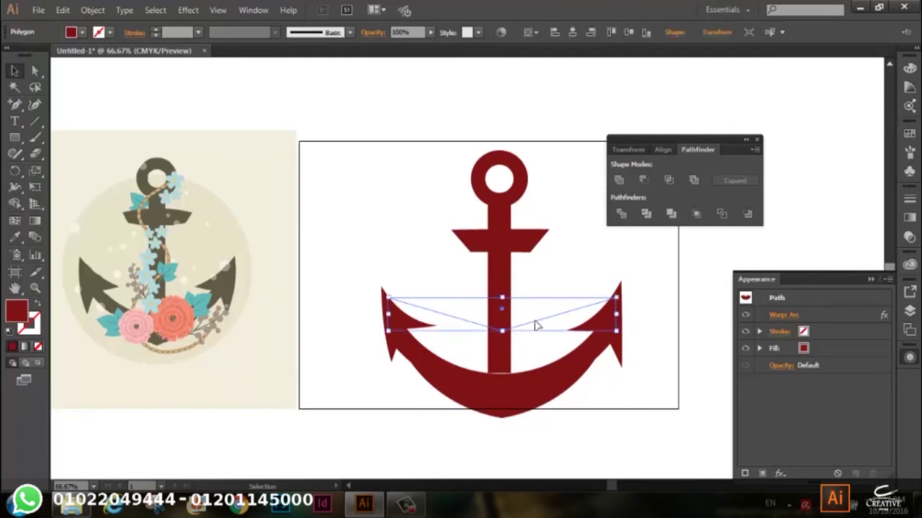
pyautogui.moveTo(534, 324); pyautogui.dragTo(538, 328)
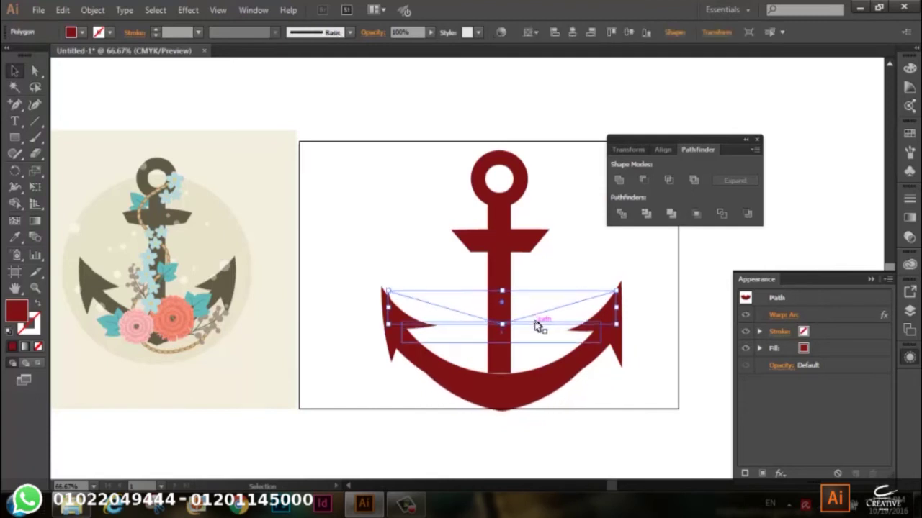
# Lower the arms' left and right end points so the arms sit level
pyautogui.click(35, 70)
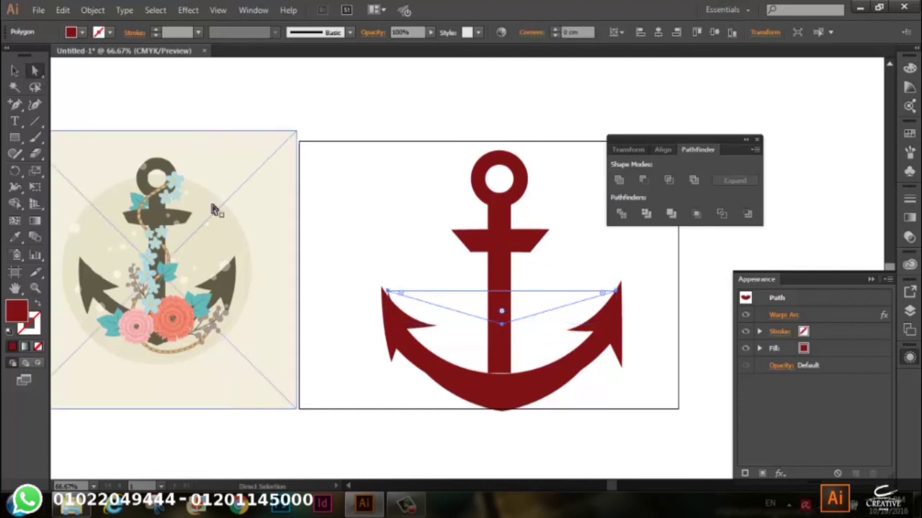
pyautogui.click(389, 293)
pyautogui.moveTo(390, 296); pyautogui.dragTo(390, 296)
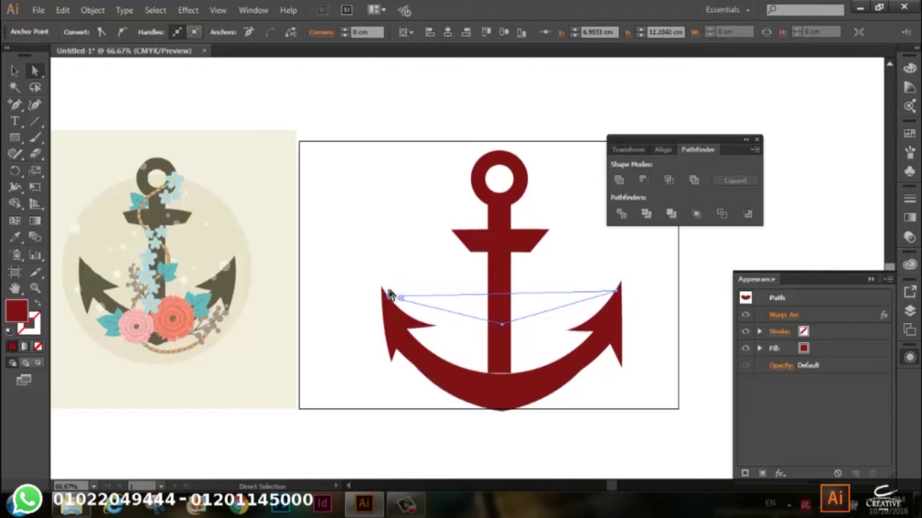
pyautogui.click(615, 292)
pyautogui.press('Down')
pyautogui.press('Down')
pyautogui.click(632, 299)
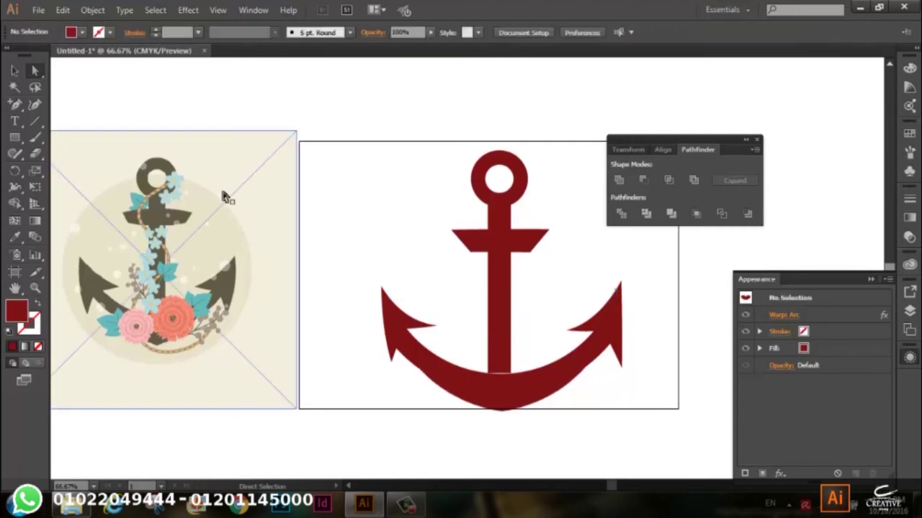
# Enlarge and realign the left fluke to about 4.55 × 5.03 cm
pyautogui.click(15, 72)
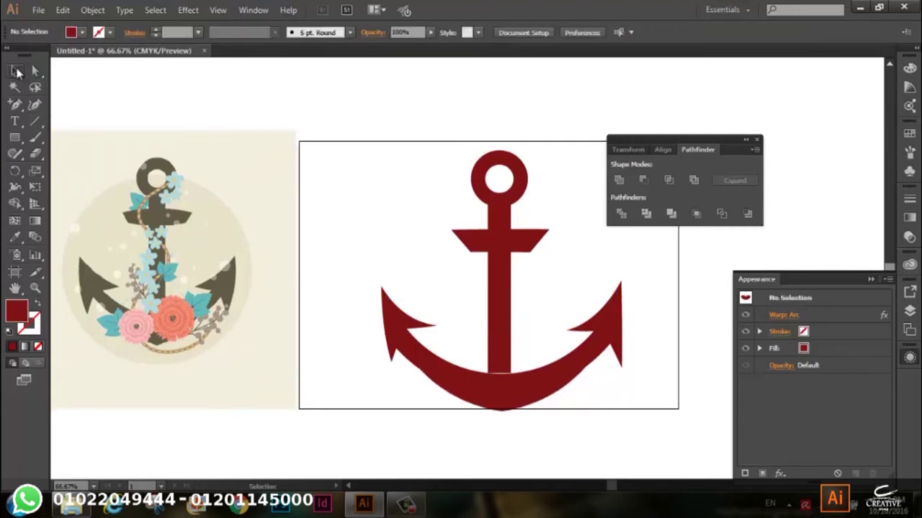
pyautogui.click(387, 315)
pyautogui.moveTo(368, 310); pyautogui.dragTo(352, 308)
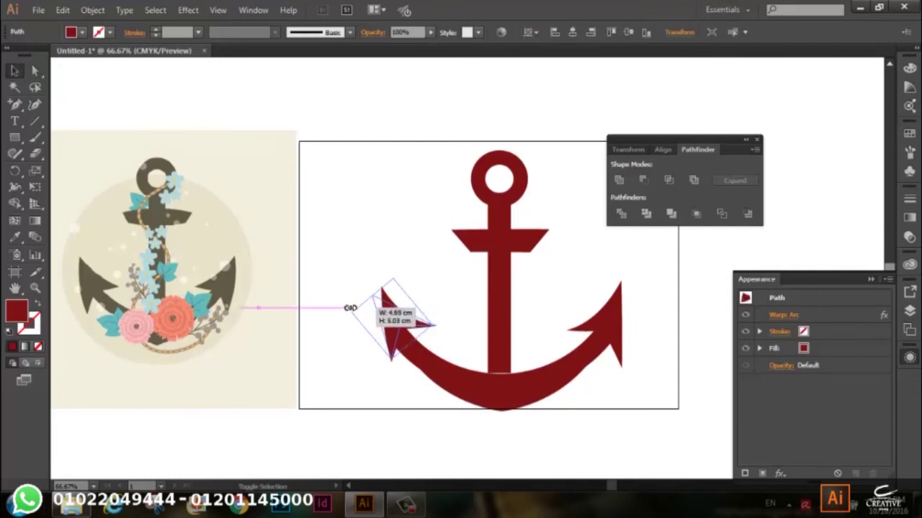
pyautogui.click(363, 229)
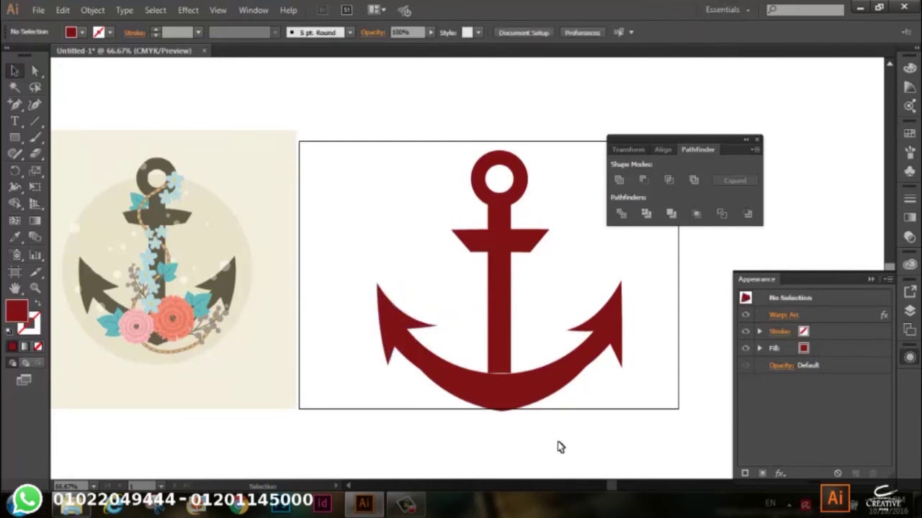
# Nudge the shaft down into the arms and marquee-select all anchor parts
pyautogui.click(514, 341)
pyautogui.click(496, 269)
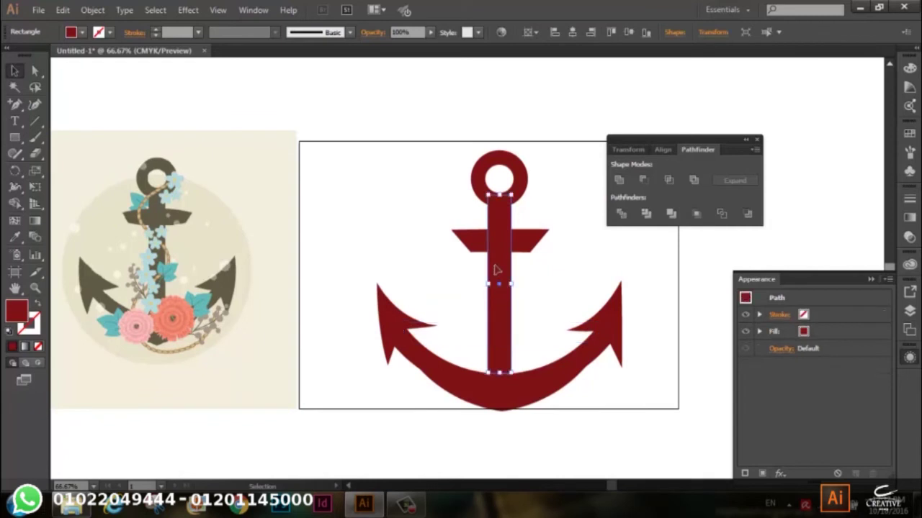
pyautogui.press('Down')
pyautogui.press('Down')
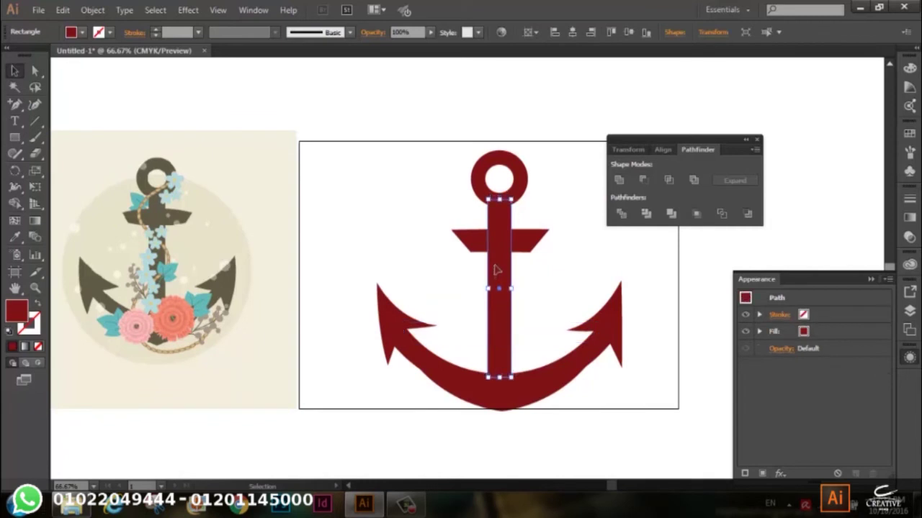
pyautogui.click(311, 243)
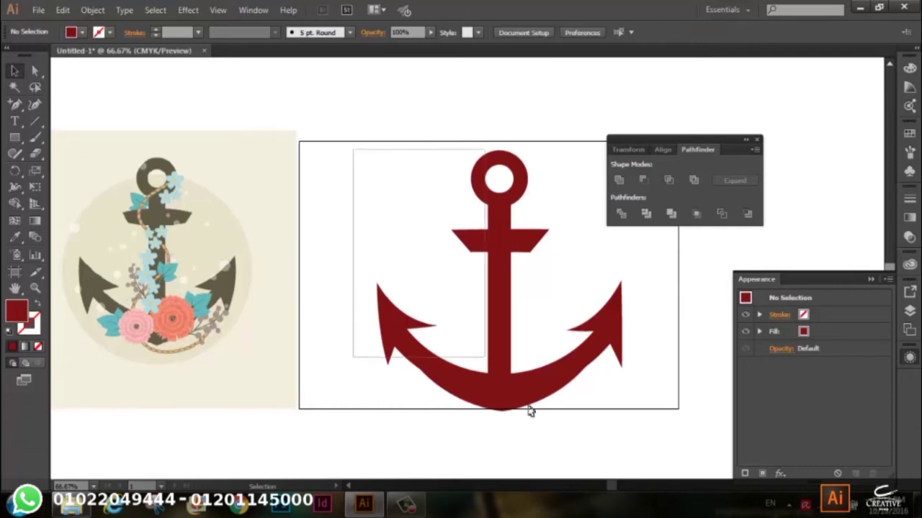
pyautogui.moveTo(355, 155); pyautogui.dragTo(587, 462)
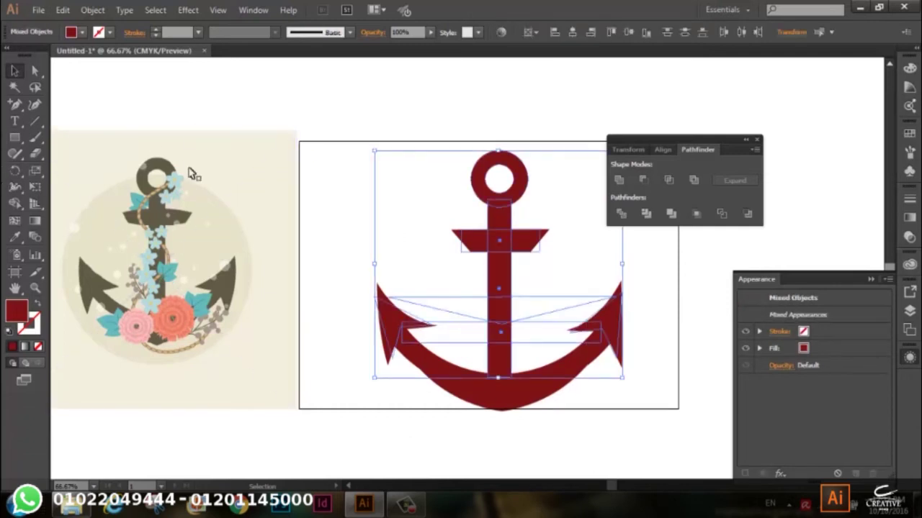
# Eyedrop the reference's dark greyish-brown onto the whole anchor, then deselect it
pyautogui.click(14, 237)
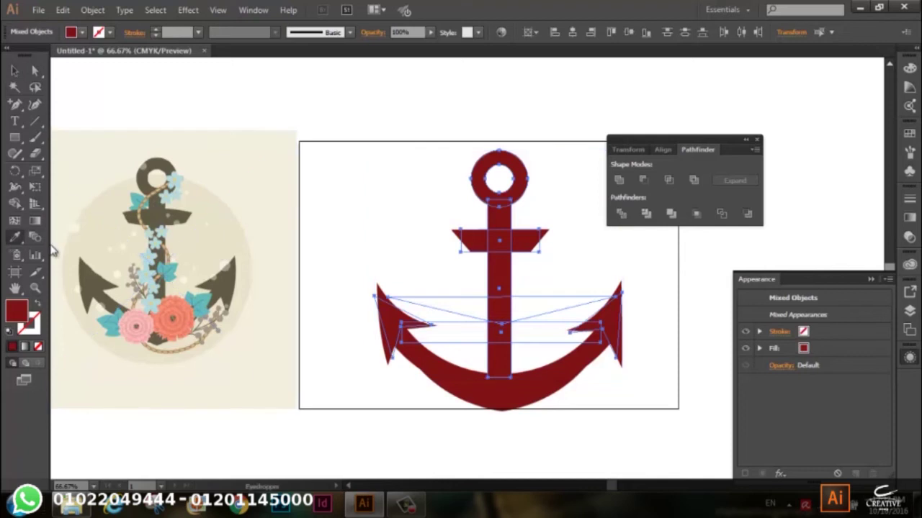
pyautogui.click(101, 277)
pyautogui.click(14, 71)
pyautogui.click(159, 103)
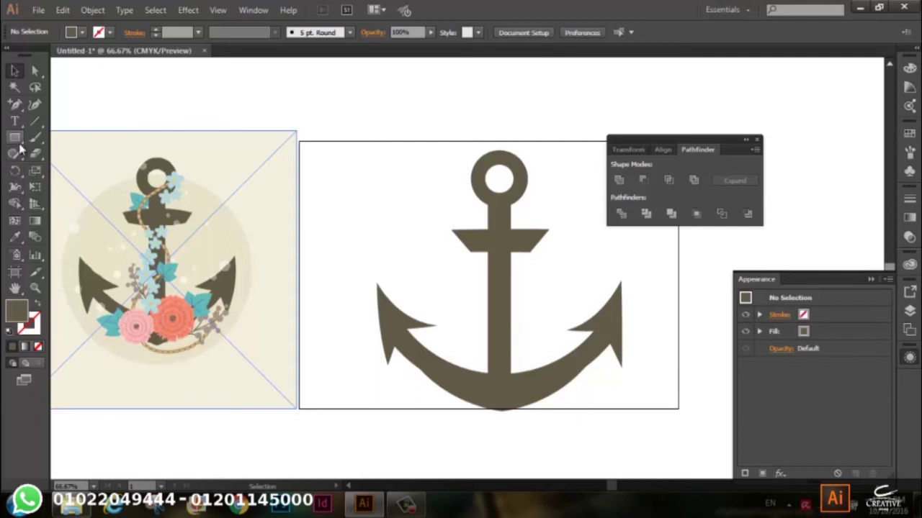
# Draw a small star above the artboard filled with the reference flower's light blue
pyautogui.moveTo(14, 137); pyautogui.dragTo(69, 208)
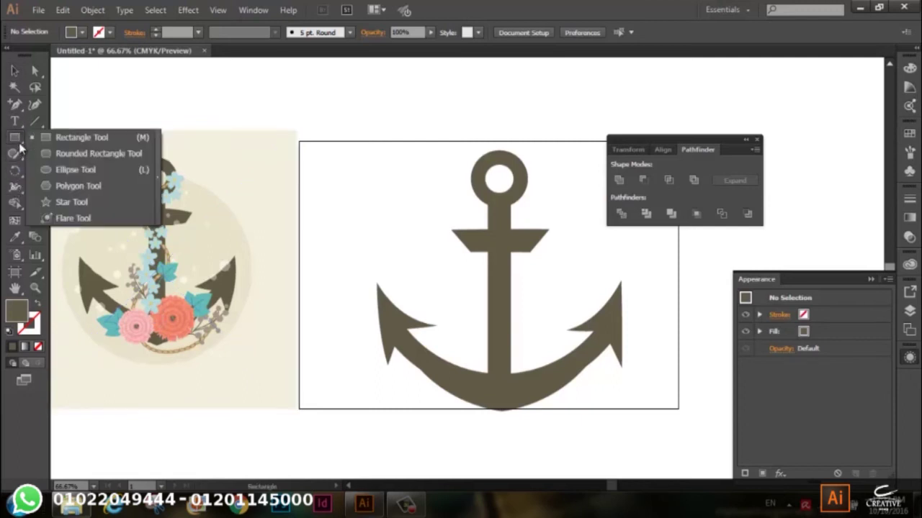
pyautogui.click(69, 208)
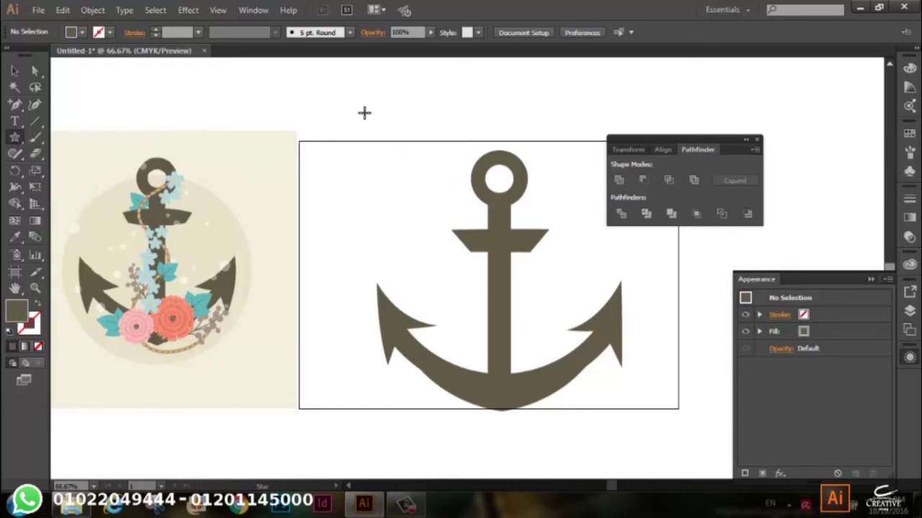
pyautogui.moveTo(354, 111); pyautogui.dragTo(374, 131)
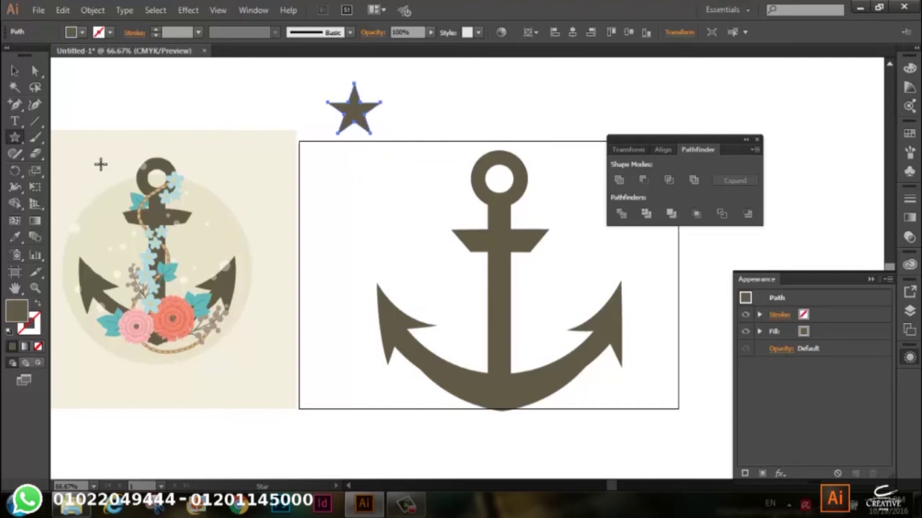
pyautogui.click(15, 236)
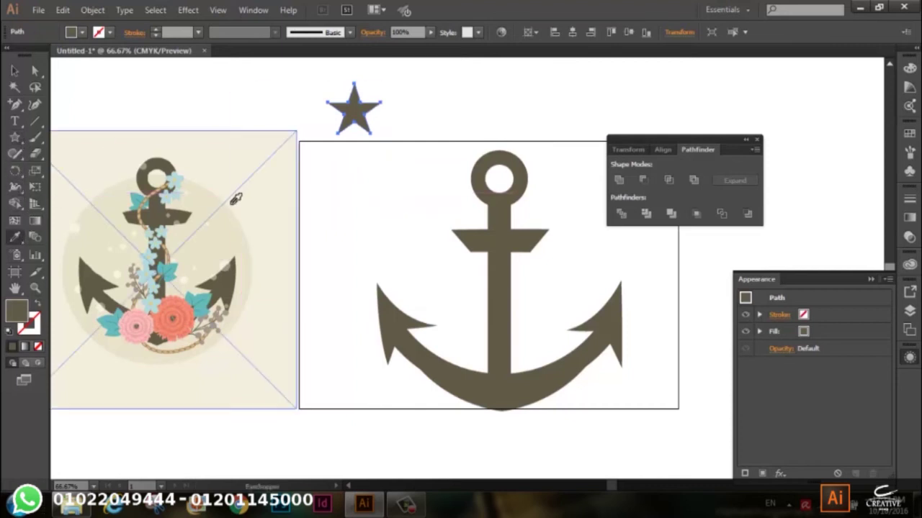
pyautogui.click(178, 170)
pyautogui.press('v')
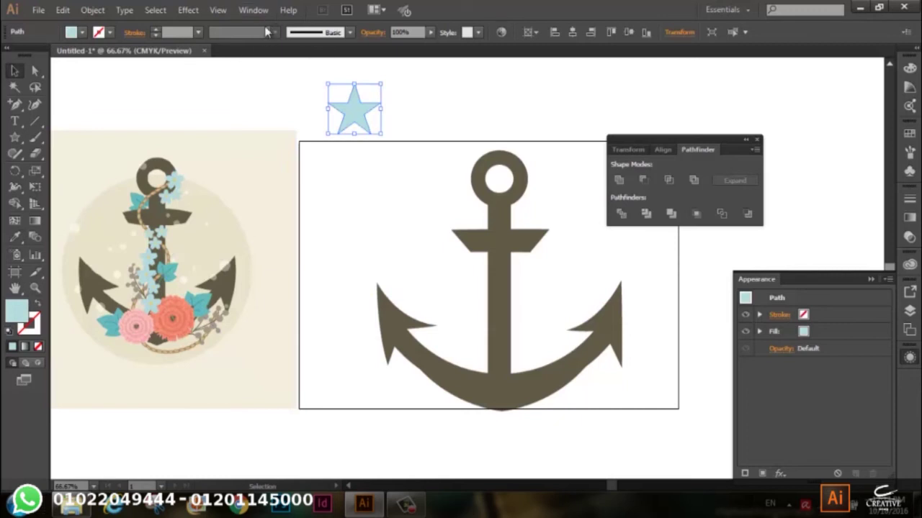
# Apply a 35% Pucker & Bloat effect to the star, then deselect it
pyautogui.click(188, 11)
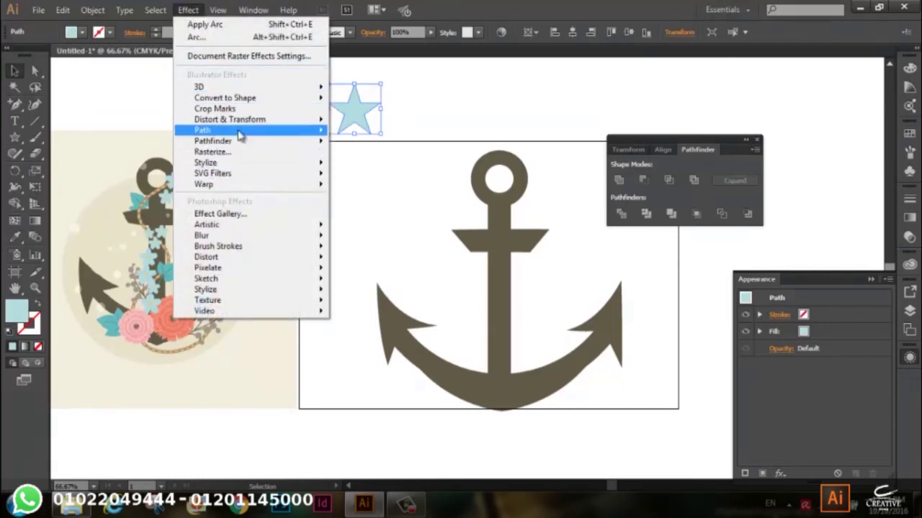
pyautogui.click(385, 137)
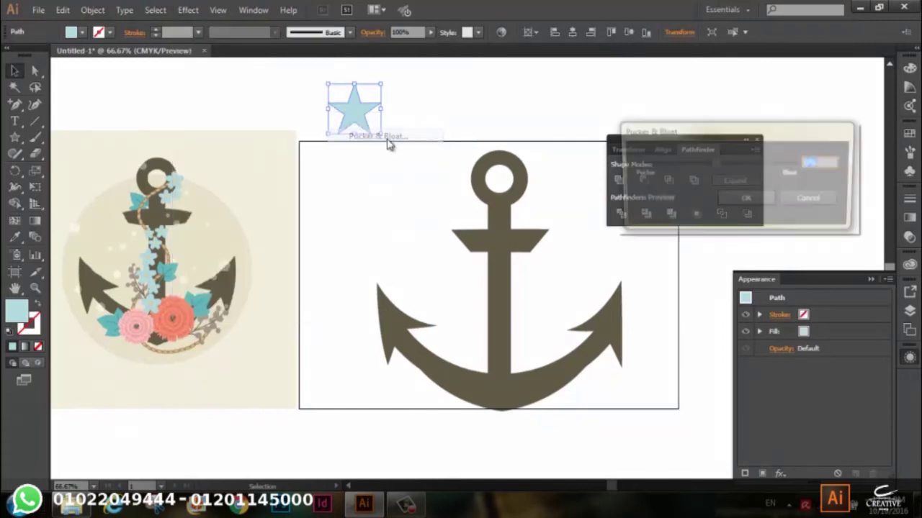
pyautogui.click(667, 202)
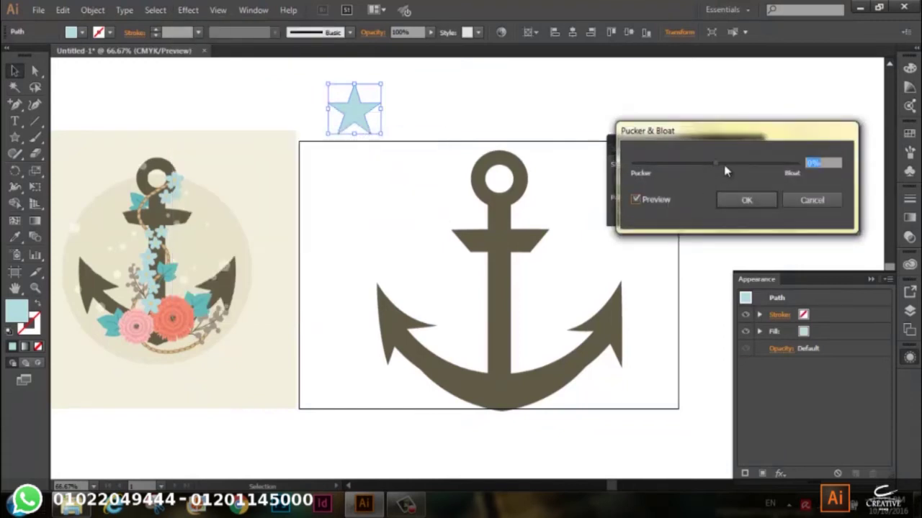
pyautogui.click(728, 165)
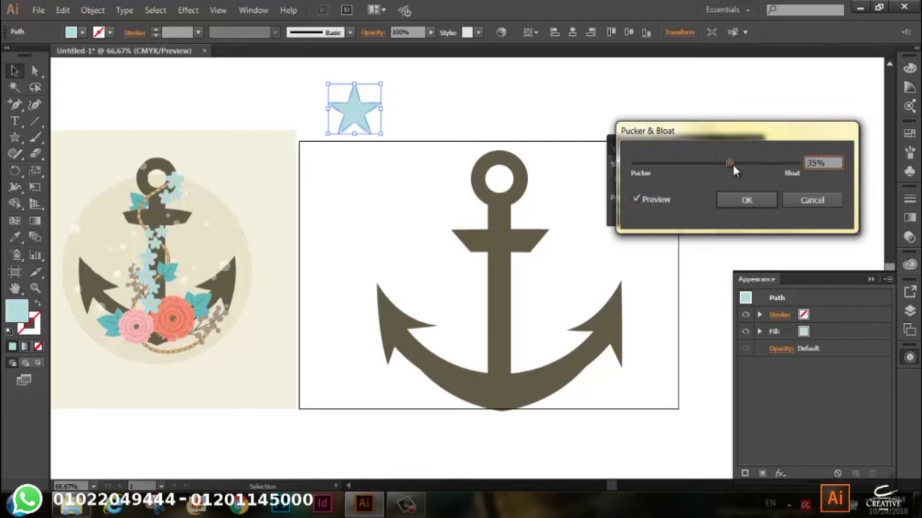
pyautogui.click(740, 204)
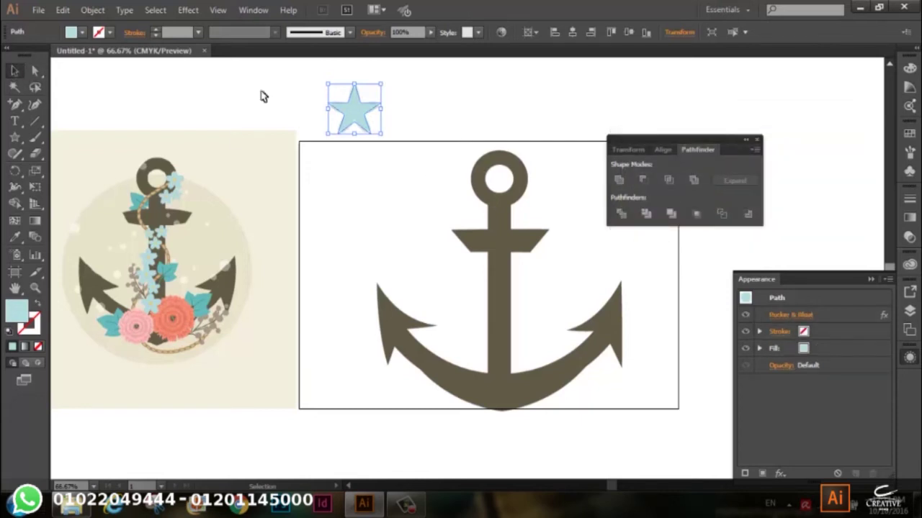
pyautogui.click(392, 97)
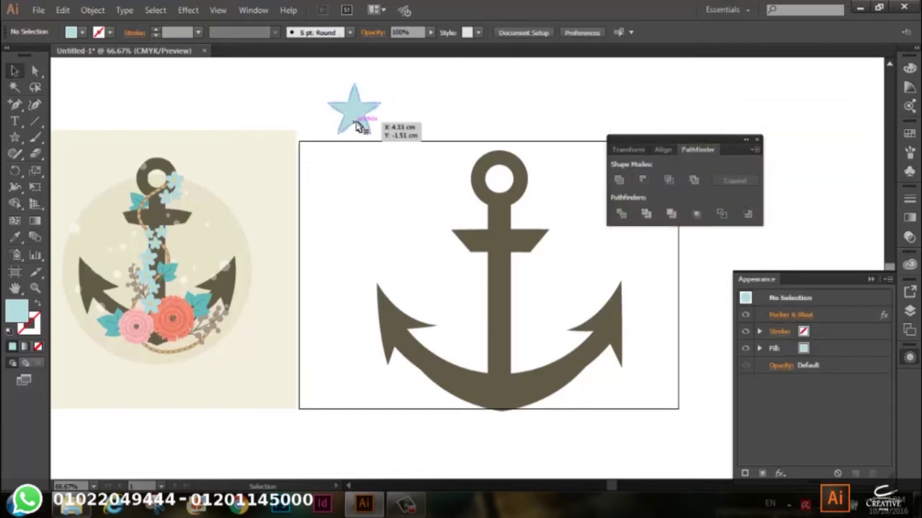
# Move the light-blue star onto the anchor's ring and shrink it to flower size
pyautogui.moveTo(373, 141); pyautogui.dragTo(539, 241)
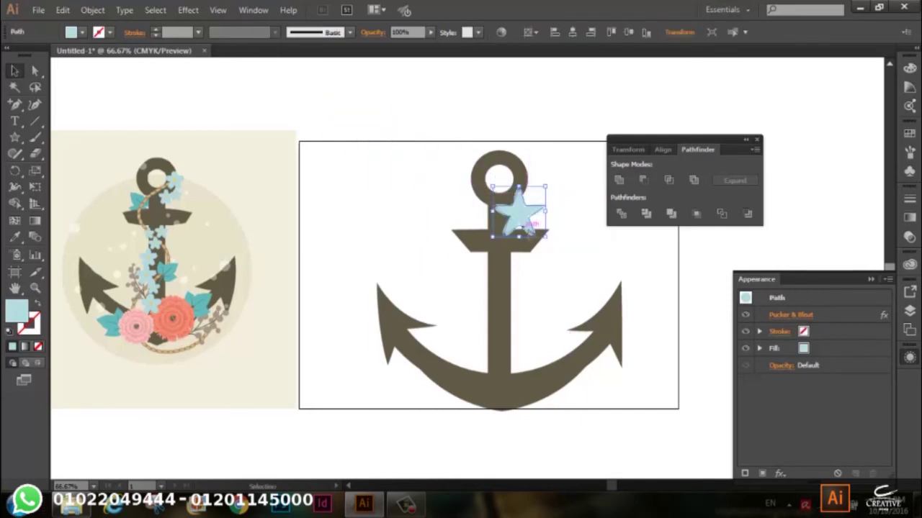
pyautogui.moveTo(545, 186); pyautogui.dragTo(540, 188)
pyautogui.click(555, 160)
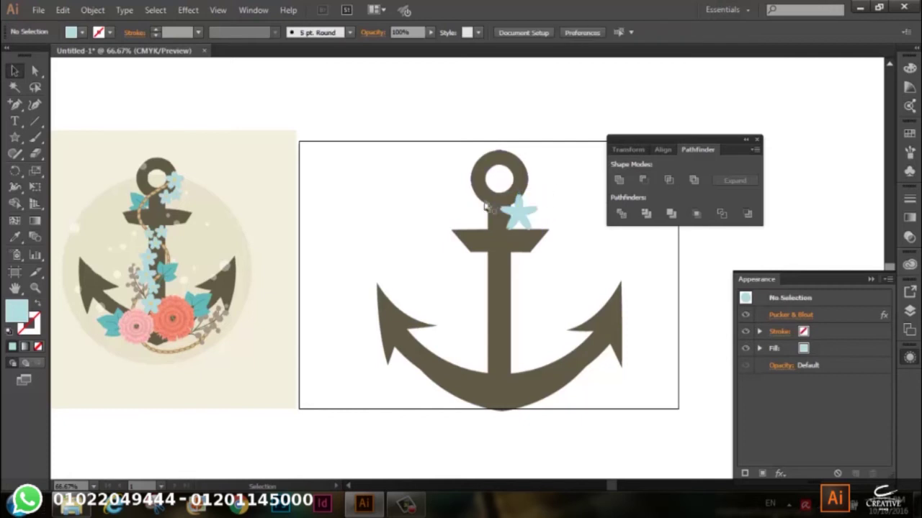
pyautogui.moveTo(522, 224)
pyautogui.mouseDown()
pyautogui.moveTo(527, 200)
pyautogui.moveTo(531, 210)
pyautogui.moveTo(520, 190)
pyautogui.mouseUp()
pyautogui.click(545, 132)
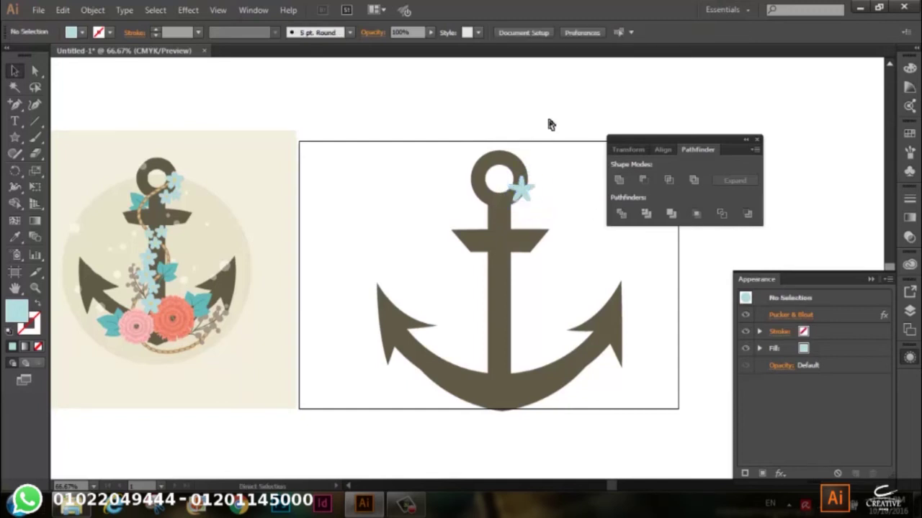
pyautogui.hotkey('ctrl', '+')
pyautogui.hotkey('ctrl', '+')
pyautogui.hotkey('ctrl', '+')
pyautogui.hotkey('ctrl', '+')
pyautogui.moveTo(552, 120); pyautogui.dragTo(265, 293)
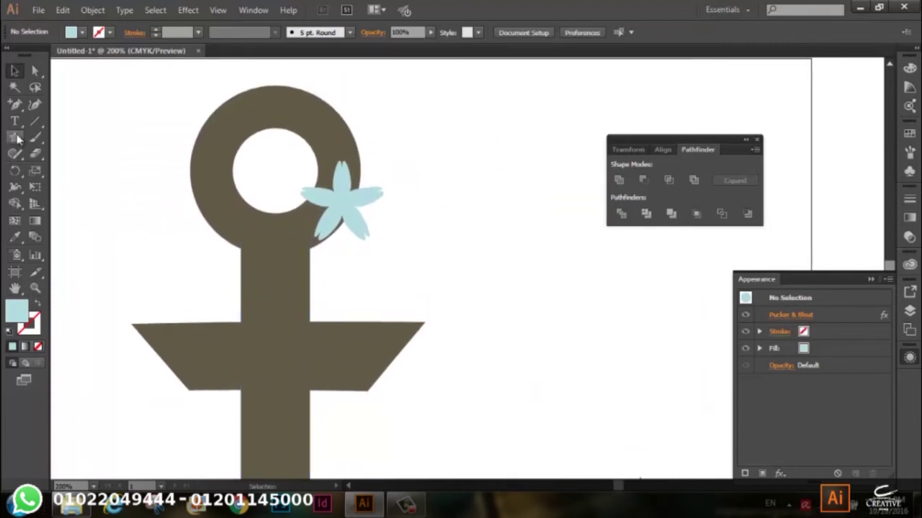
# Draw a small orange circle at the flower's centre
pyautogui.moveTo(15, 137); pyautogui.dragTo(60, 174)
pyautogui.click(60, 174)
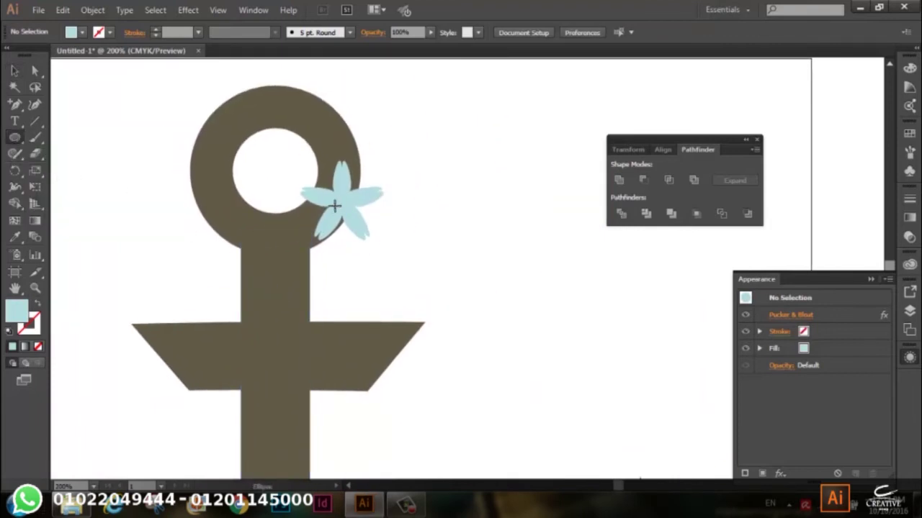
pyautogui.moveTo(341, 200); pyautogui.dragTo(346, 208)
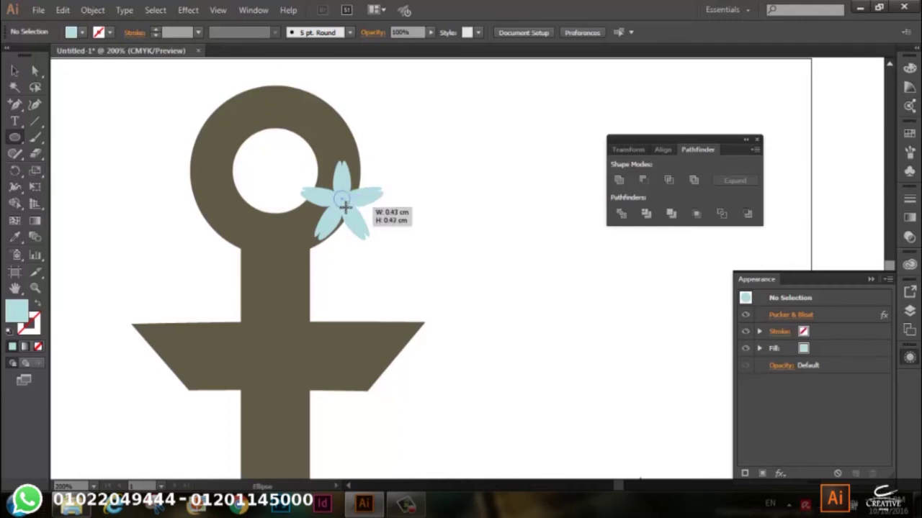
pyautogui.click(83, 33)
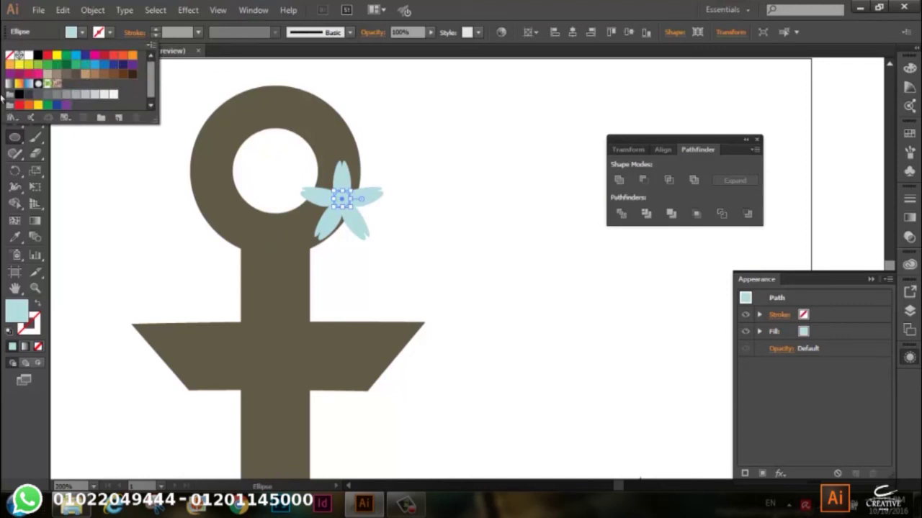
pyautogui.click(17, 63)
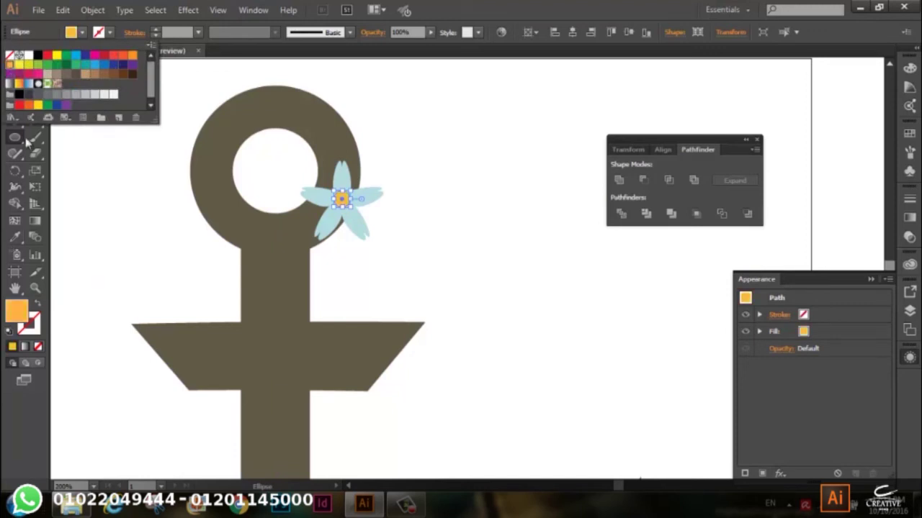
pyautogui.click(42, 378)
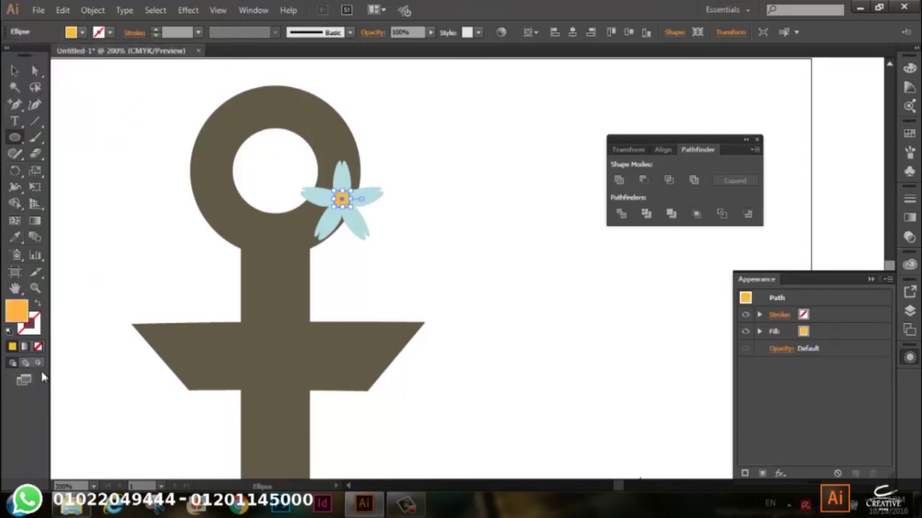
pyautogui.click(16, 71)
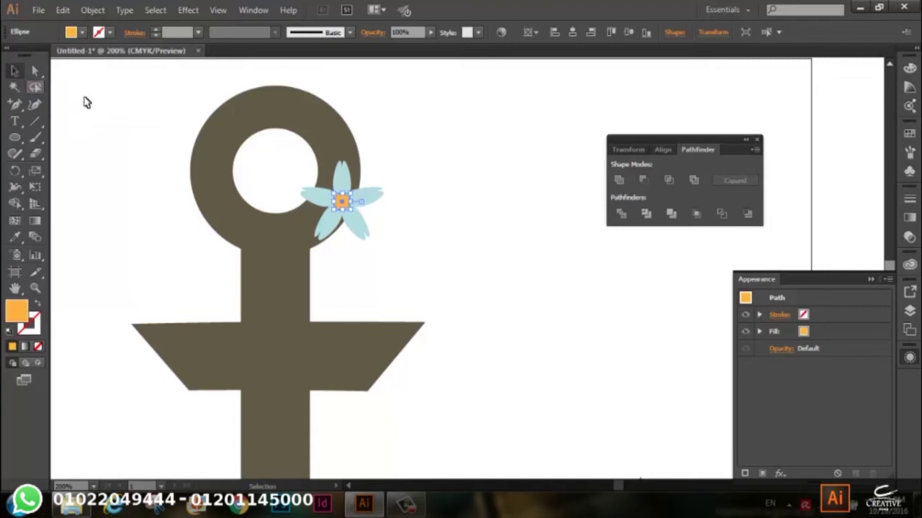
pyautogui.click(453, 169)
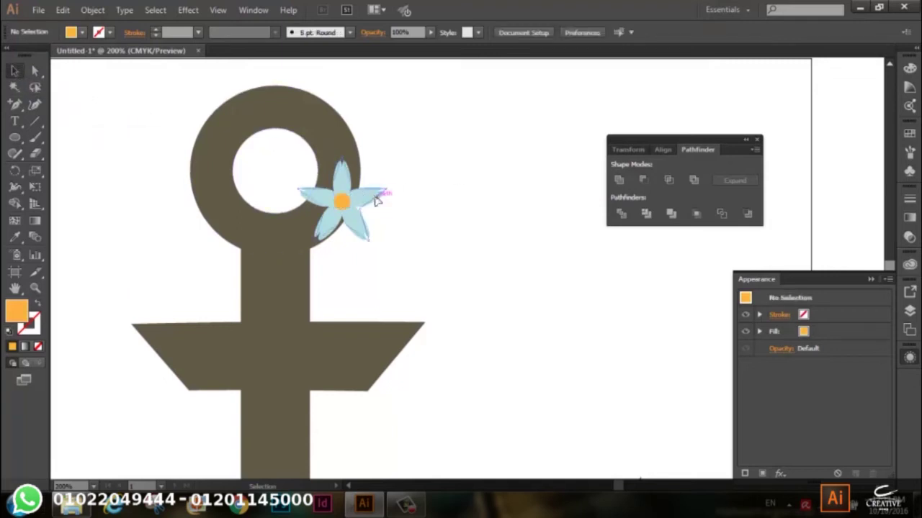
# Group the flower with its orange centre and tilt it on the ring
pyautogui.click(351, 200)
pyautogui.rightClick(351, 201)
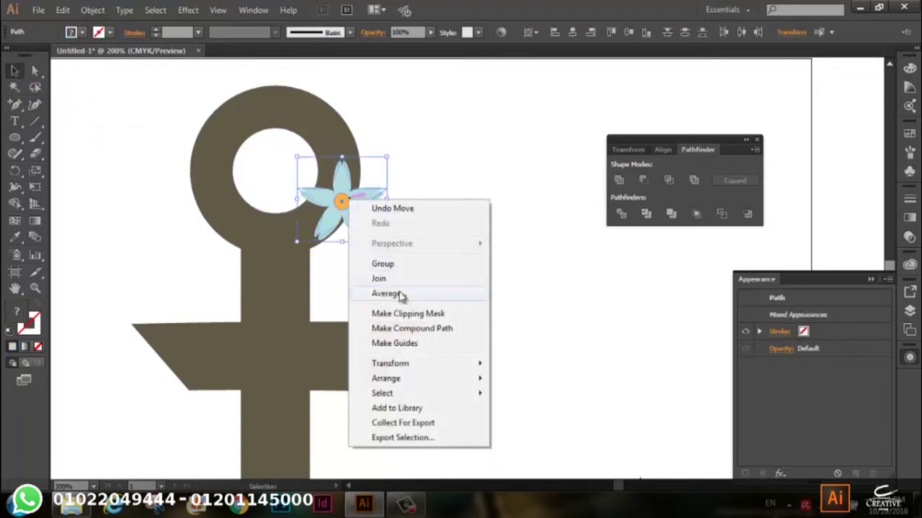
pyautogui.click(393, 264)
pyautogui.click(454, 254)
pyautogui.click(362, 226)
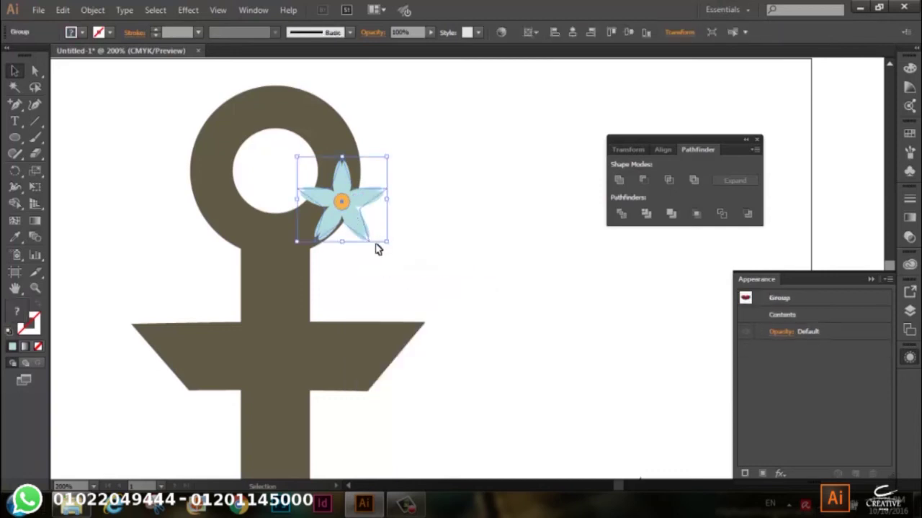
pyautogui.moveTo(387, 242); pyautogui.dragTo(377, 239)
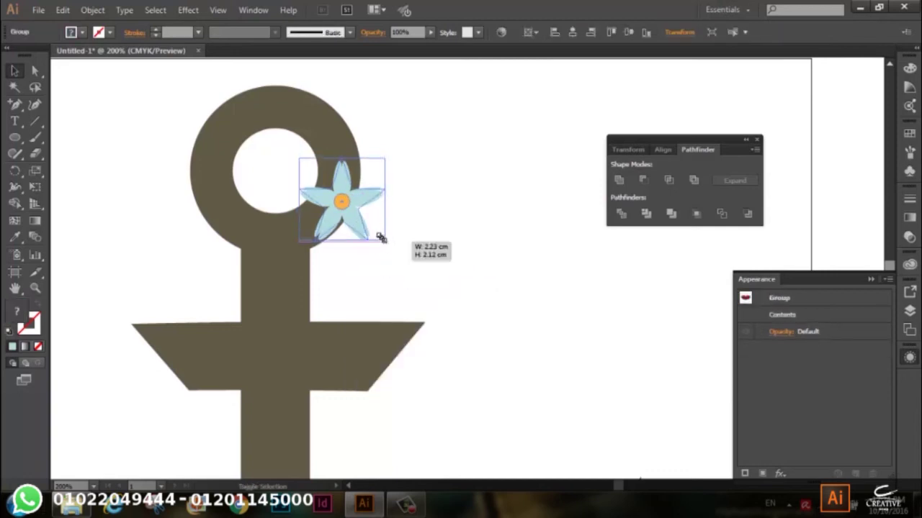
pyautogui.click(428, 226)
pyautogui.hotkey('ctrl', '-')
pyautogui.hotkey('ctrl', '-')
pyautogui.hotkey('ctrl', '-')
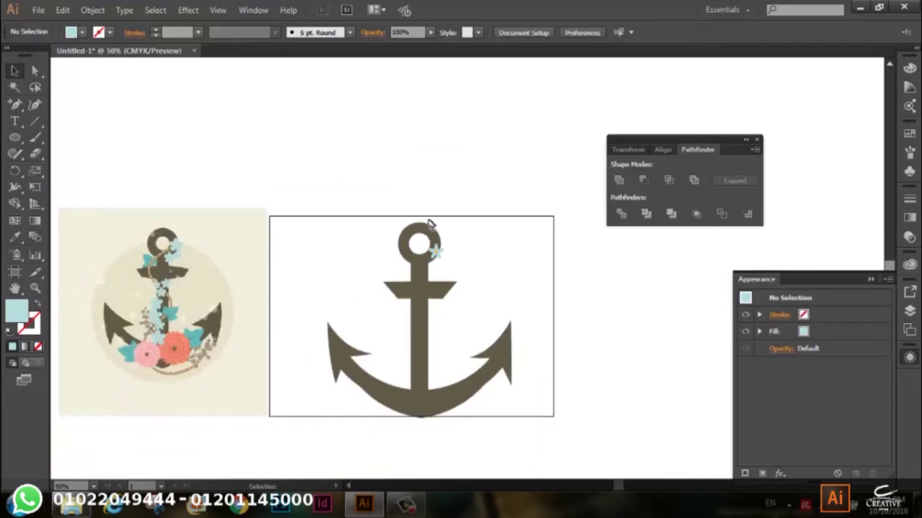
pyautogui.hotkey('ctrl', '+')
pyautogui.moveTo(425, 244)
pyautogui.mouseDown()
pyautogui.moveTo(433, 269)
pyautogui.moveTo(418, 267)
pyautogui.mouseUp()
pyautogui.click(461, 242)
pyautogui.scroll(-2, 465, 249)
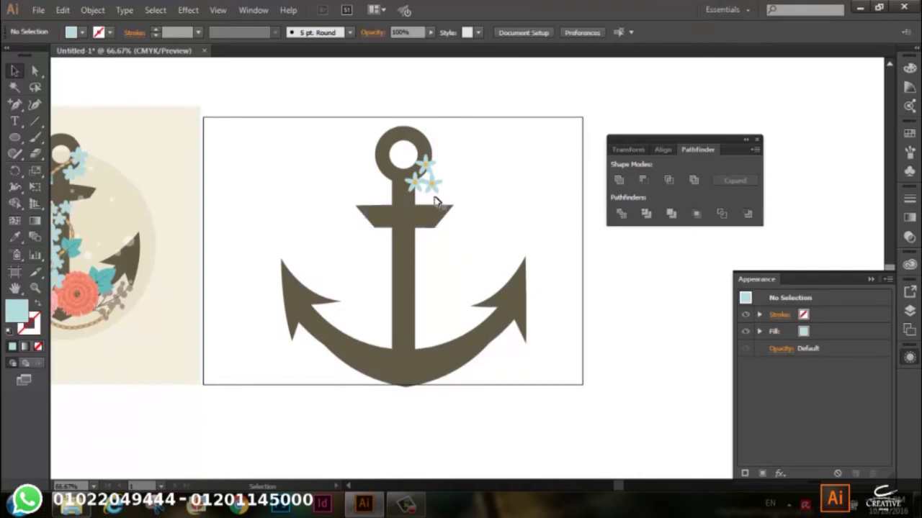
pyautogui.moveTo(433, 189); pyautogui.dragTo(441, 181)
pyautogui.click(466, 181)
pyautogui.moveTo(458, 221); pyautogui.dragTo(465, 229)
pyautogui.moveTo(436, 170); pyautogui.dragTo(424, 149)
pyautogui.click(485, 242)
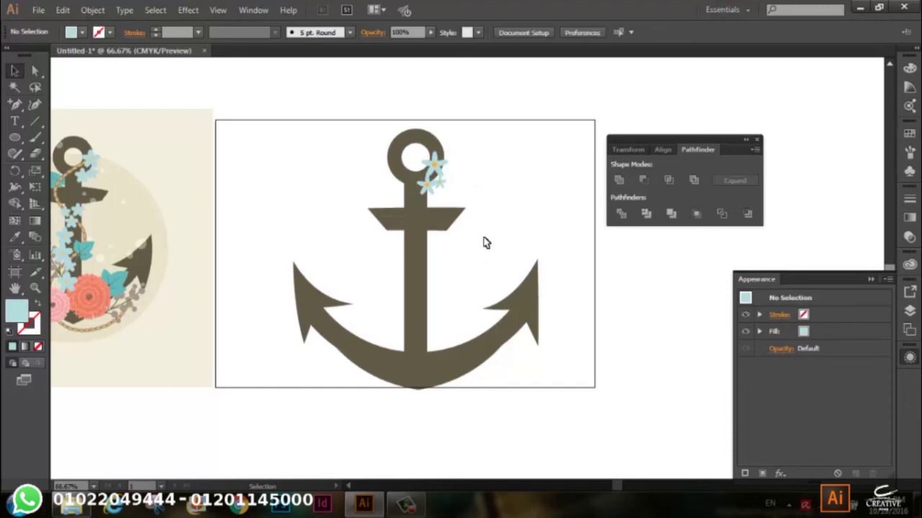
pyautogui.moveTo(472, 247); pyautogui.dragTo(484, 251)
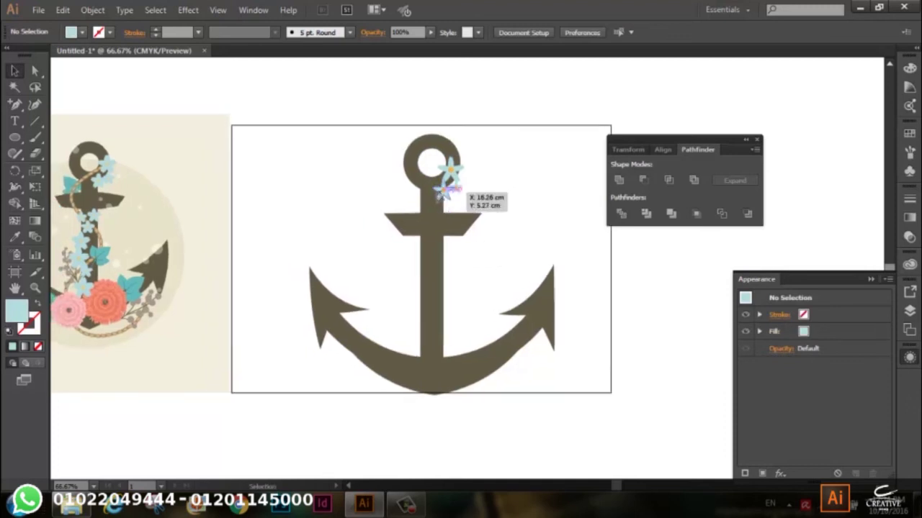
pyautogui.moveTo(444, 189); pyautogui.dragTo(441, 198)
pyautogui.click(521, 232)
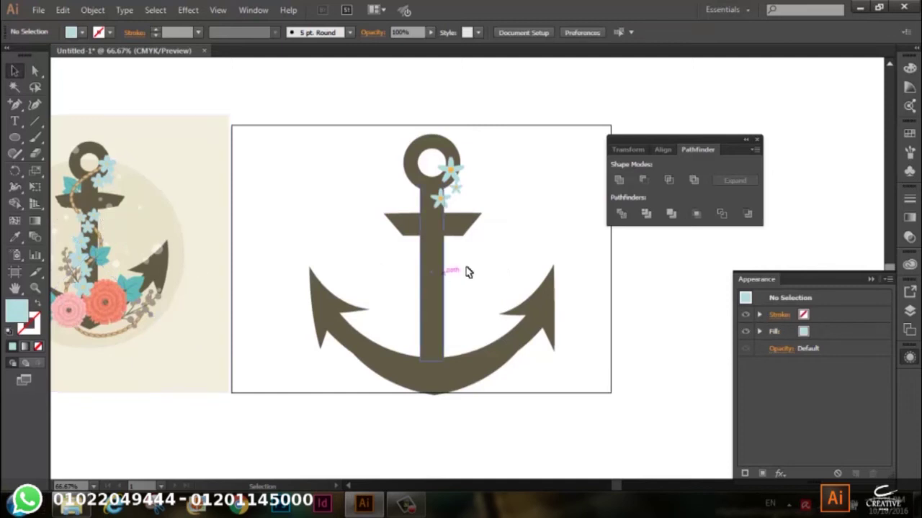
pyautogui.scroll(-1, 324, 299)
pyautogui.scroll(-4, 324, 298)
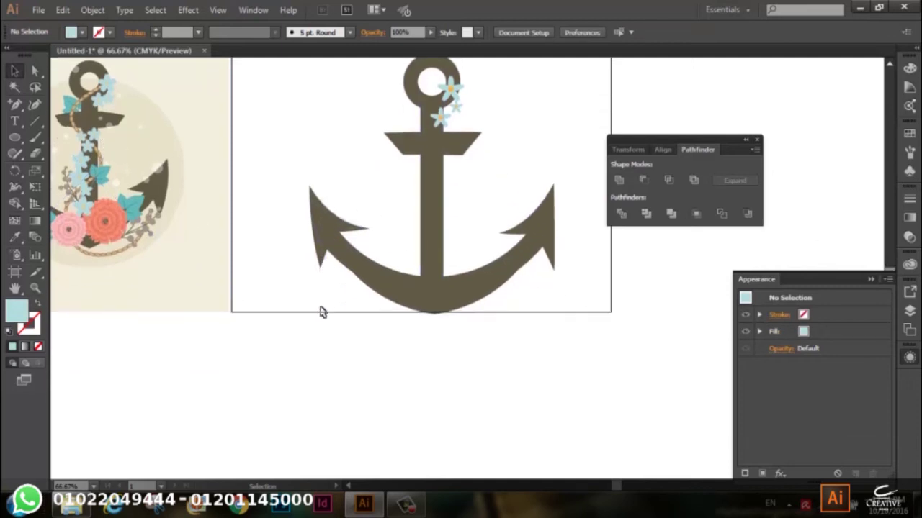
pyautogui.moveTo(312, 331); pyautogui.dragTo(387, 335)
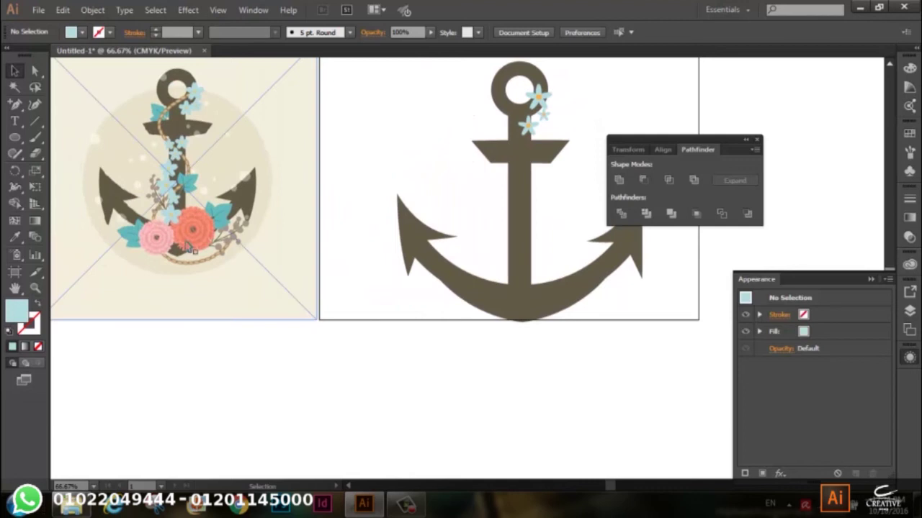
pyautogui.click(15, 137)
# Draw a circle below the artboard filled with the reference rose's coral colour
pyautogui.moveTo(228, 371); pyautogui.dragTo(311, 454)
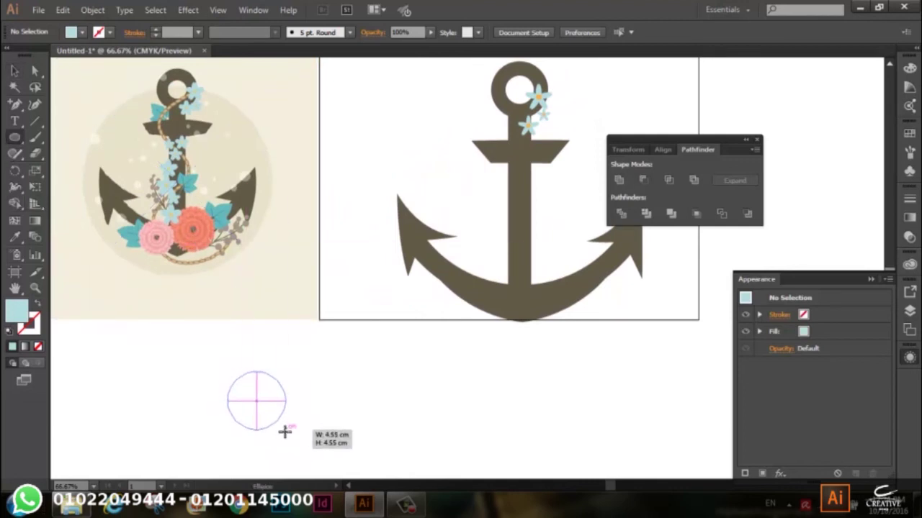
pyautogui.click(14, 237)
pyautogui.click(193, 226)
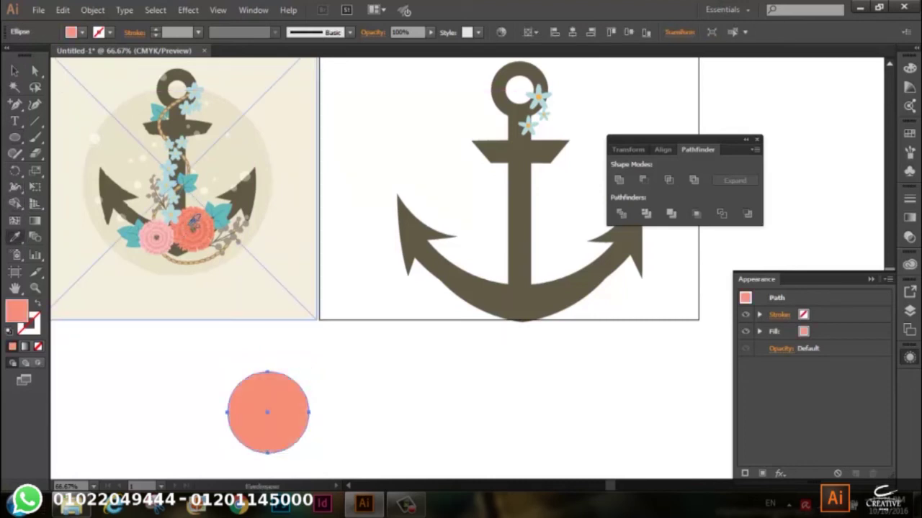
pyautogui.click(14, 69)
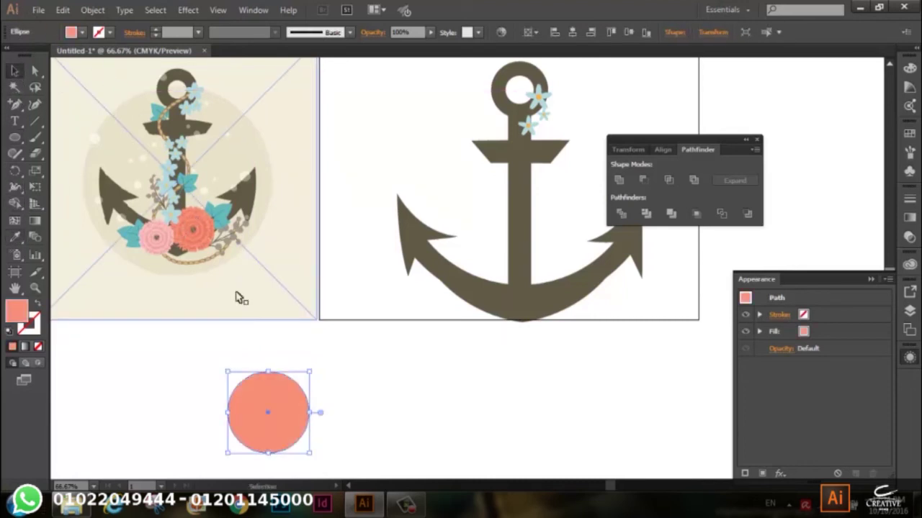
# Scale a smaller copy inside the circle and give it a darker coral tone
pyautogui.press('a')
pyautogui.click(294, 411)
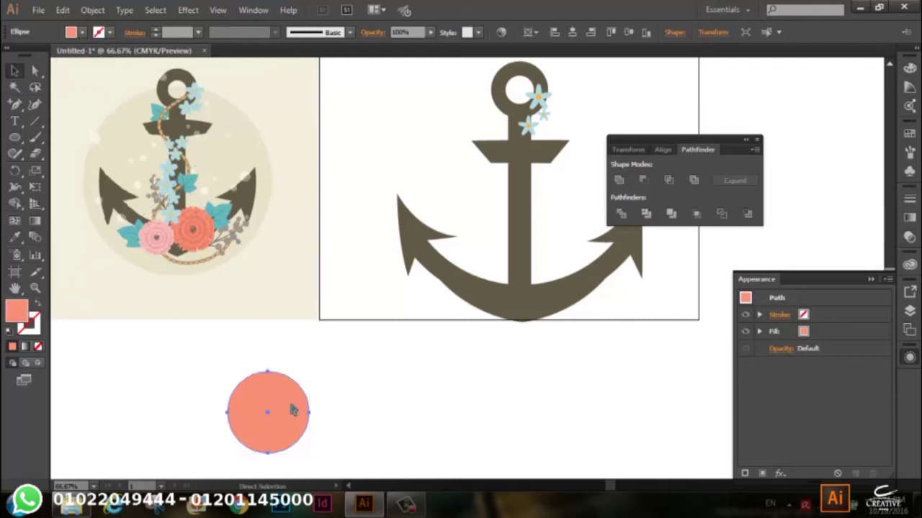
pyautogui.press('v')
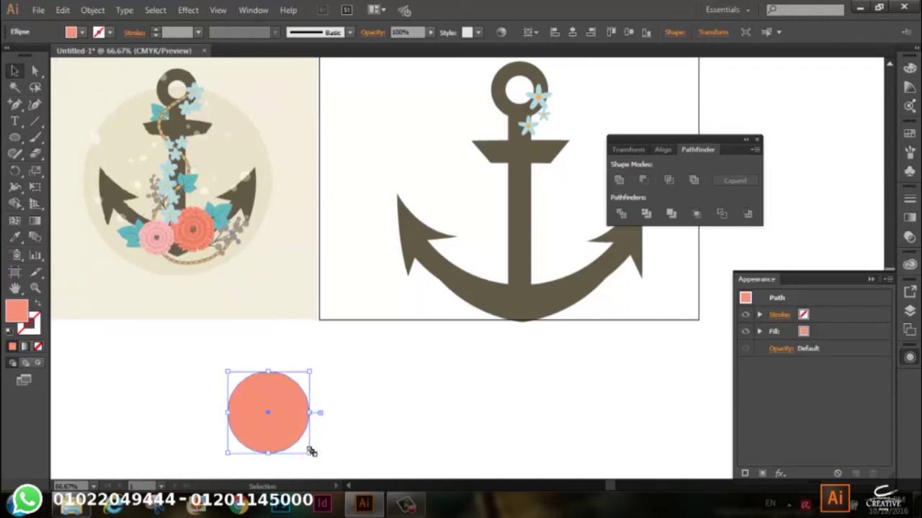
pyautogui.moveTo(311, 451); pyautogui.dragTo(319, 441)
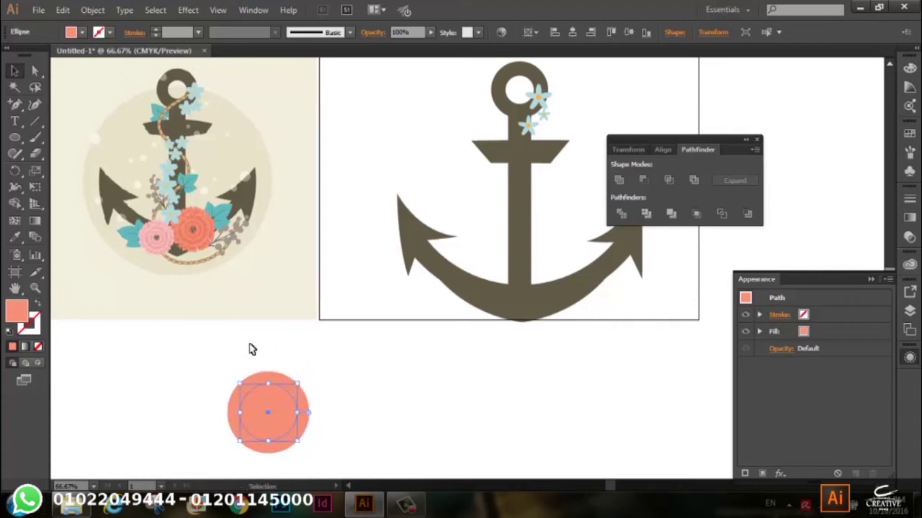
pyautogui.click(14, 236)
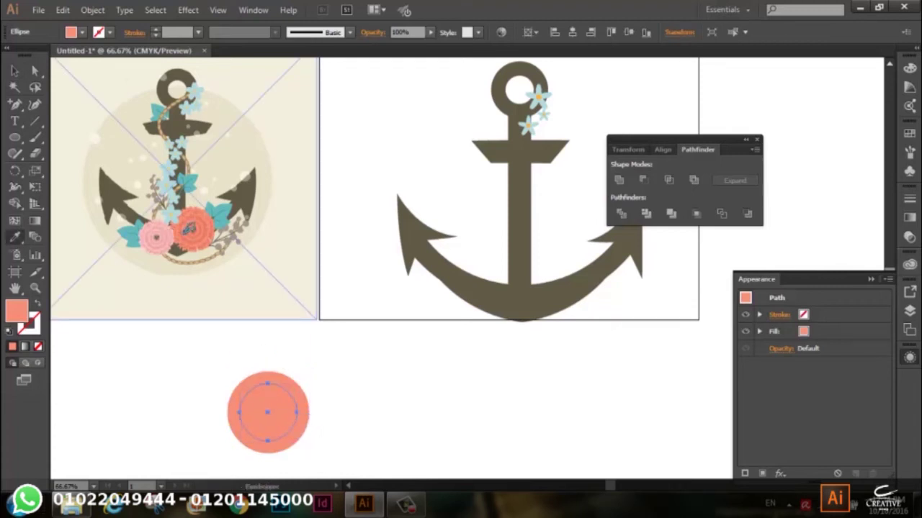
pyautogui.click(191, 229)
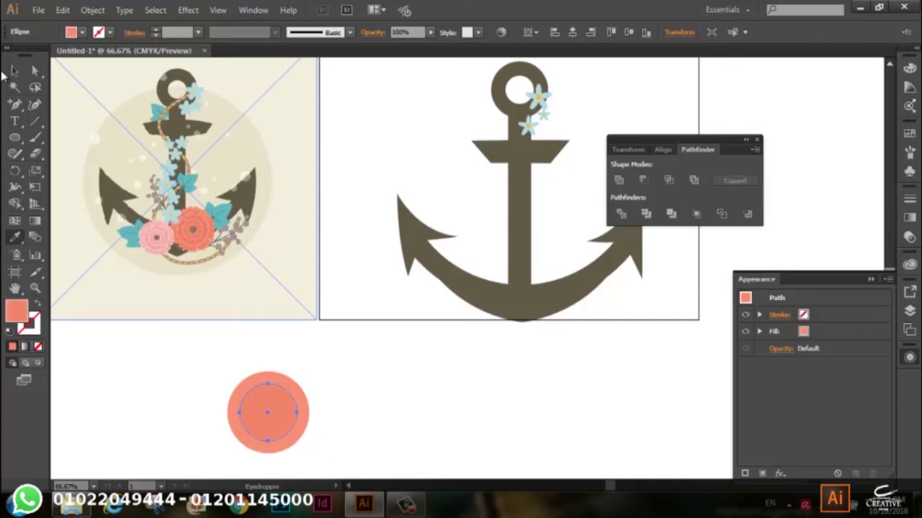
pyautogui.click(12, 72)
pyautogui.click(189, 387)
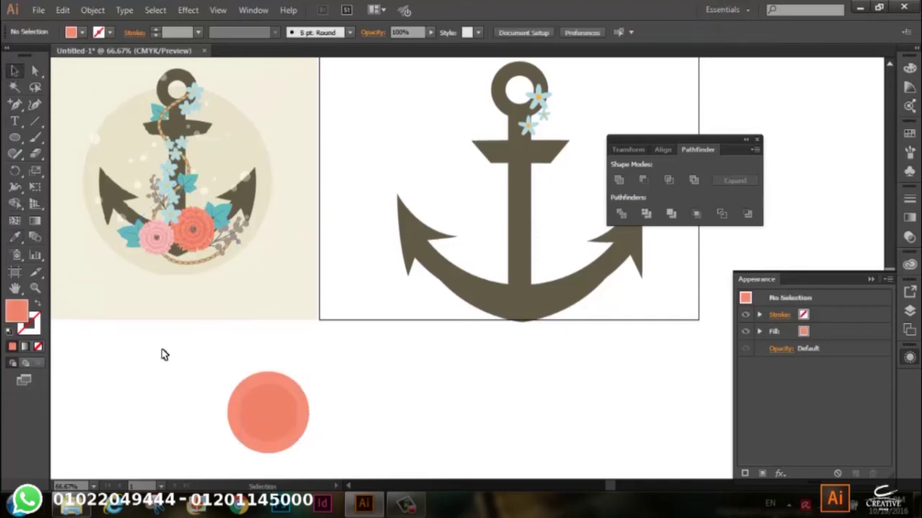
pyautogui.click(292, 378)
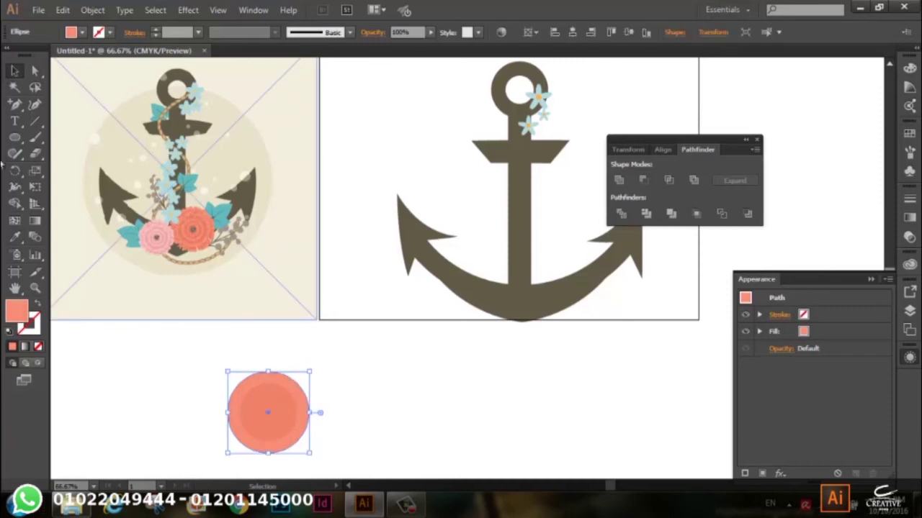
# Select the outer coral circle, pick the Warp tool, and zoom onto the circles
pyautogui.moveTo(14, 187); pyautogui.dragTo(68, 204)
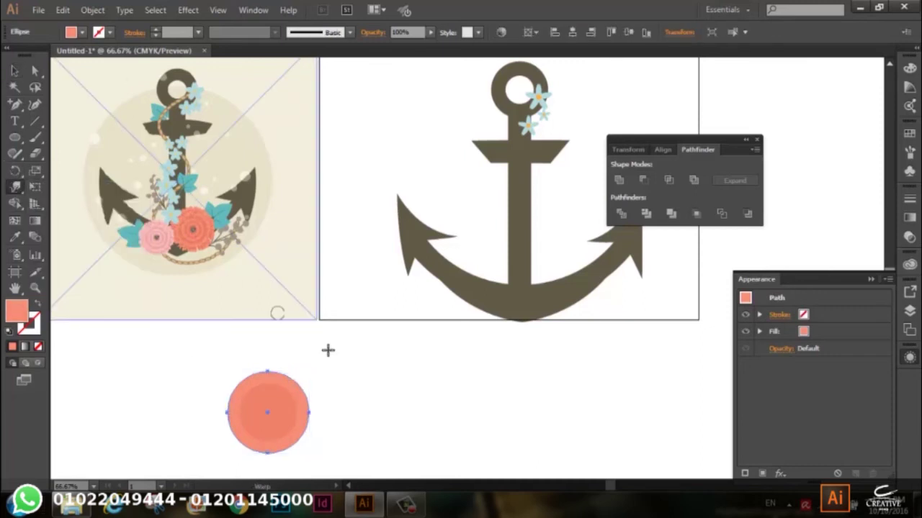
pyautogui.hotkey('ctrl', '+')
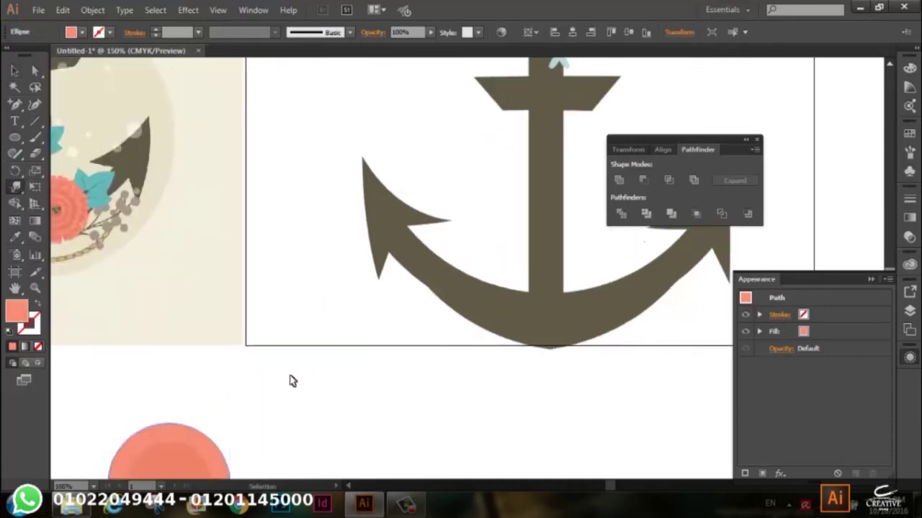
pyautogui.hotkey('ctrl', '+')
pyautogui.hotkey('ctrl', '+')
pyautogui.moveTo(294, 425); pyautogui.dragTo(341, 255)
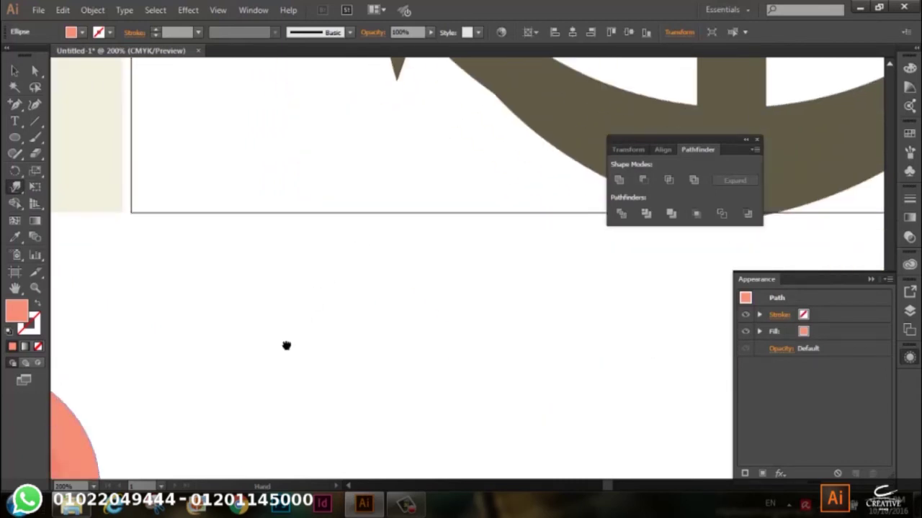
pyautogui.moveTo(286, 343); pyautogui.dragTo(456, 185)
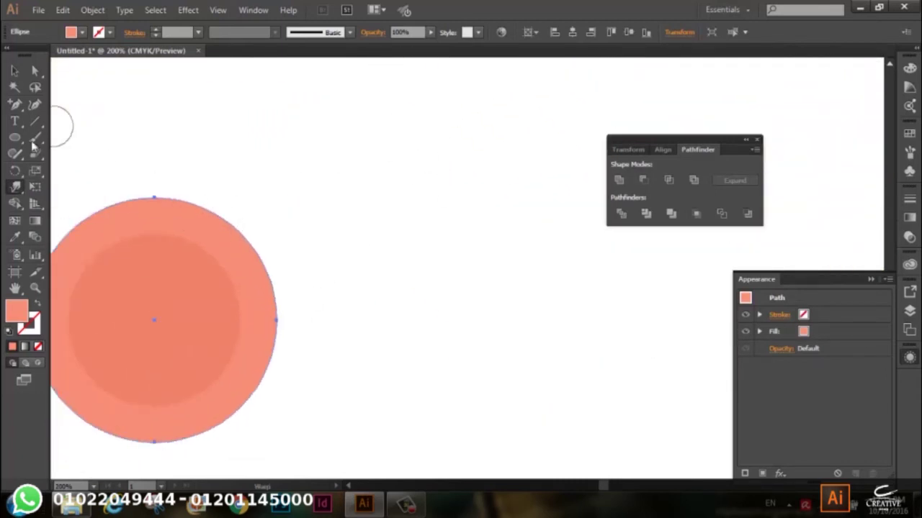
# Set the Warp tool brush size to 0.5 × 0.5 cm
pyautogui.doubleClick(22, 186)
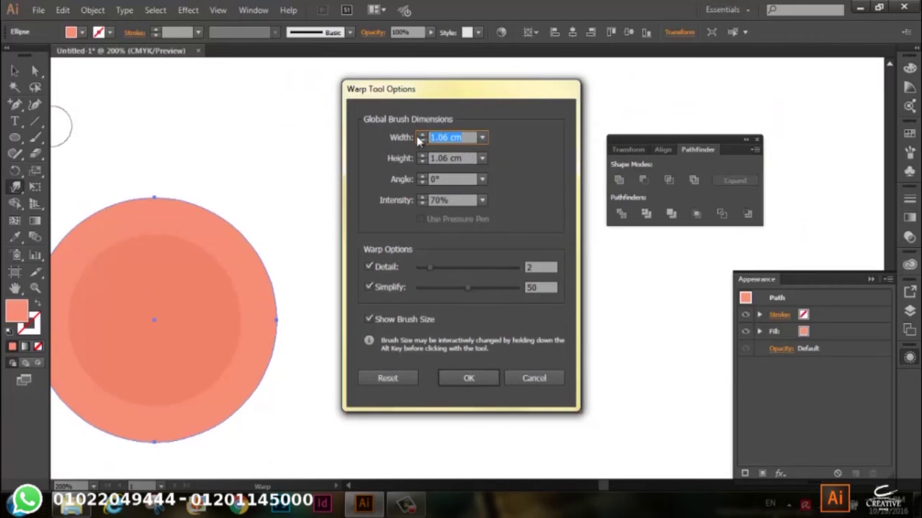
pyautogui.press('Tab')
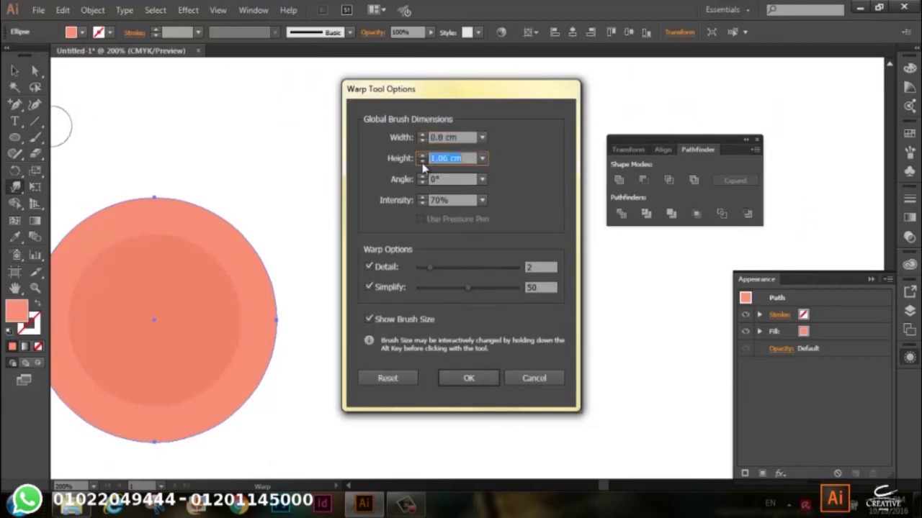
pyautogui.click(468, 378)
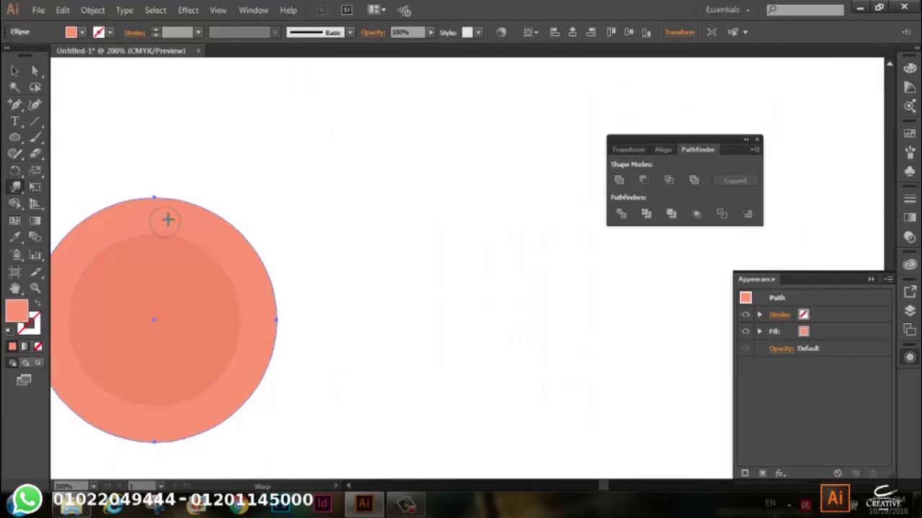
pyautogui.doubleClick(15, 188)
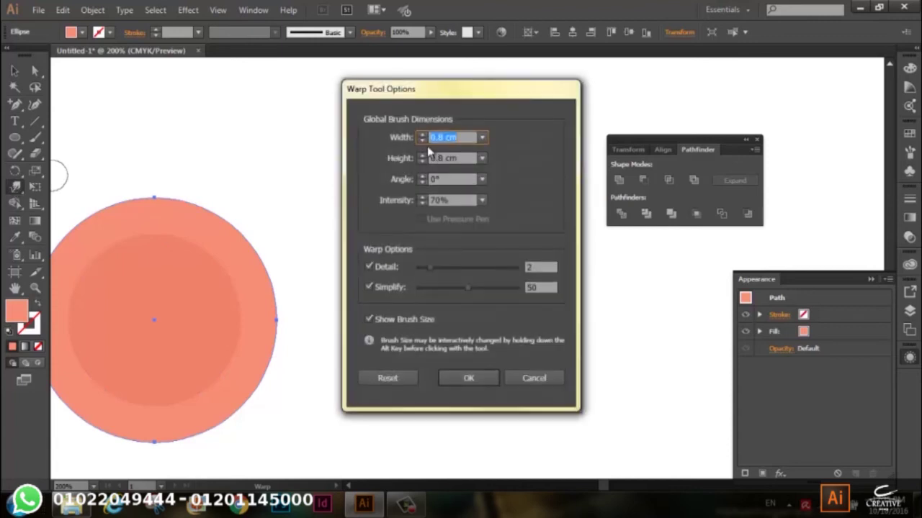
pyautogui.write('0.5')
pyautogui.click(422, 159)
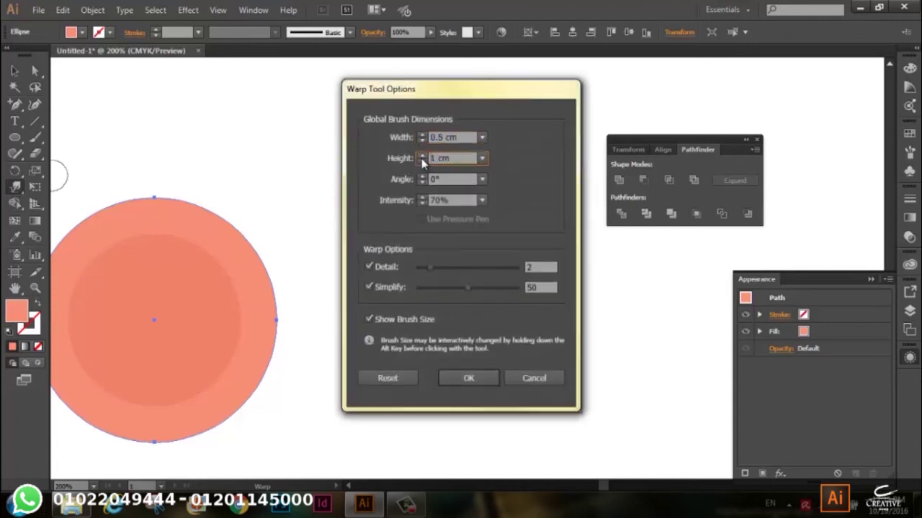
pyautogui.click(422, 162)
pyautogui.click(422, 162)
pyautogui.click(478, 381)
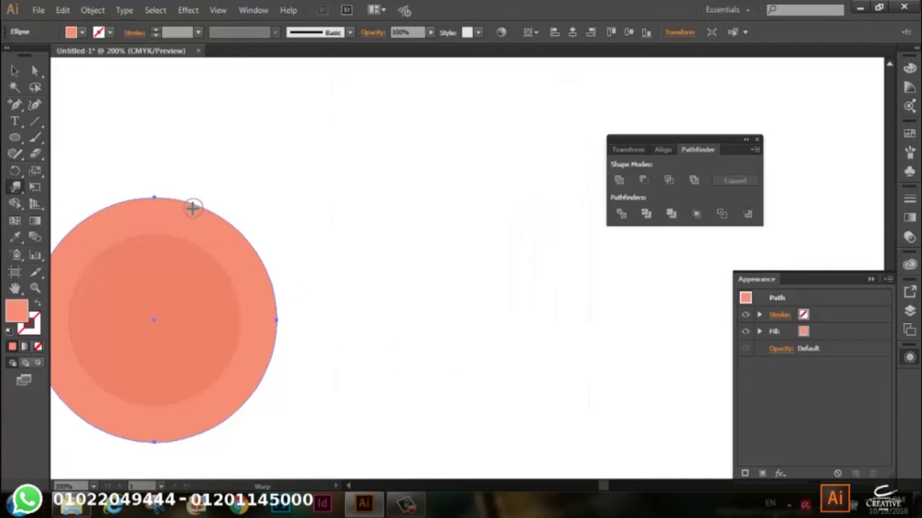
# Warp the outer coral circle's top, left, and lower edges into jagged ruffled petals
pyautogui.moveTo(181, 206)
pyautogui.mouseDown()
pyautogui.moveTo(200, 199)
pyautogui.moveTo(211, 206)
pyautogui.moveTo(200, 210)
pyautogui.moveTo(211, 222)
pyautogui.moveTo(235, 219)
pyautogui.moveTo(225, 237)
pyautogui.moveTo(247, 237)
pyautogui.moveTo(247, 229)
pyautogui.moveTo(257, 245)
pyautogui.moveTo(246, 258)
pyautogui.moveTo(253, 267)
pyautogui.moveTo(272, 260)
pyautogui.moveTo(276, 274)
pyautogui.moveTo(254, 283)
pyautogui.moveTo(259, 298)
pyautogui.moveTo(290, 302)
pyautogui.moveTo(263, 323)
pyautogui.moveTo(254, 317)
pyautogui.mouseUp()
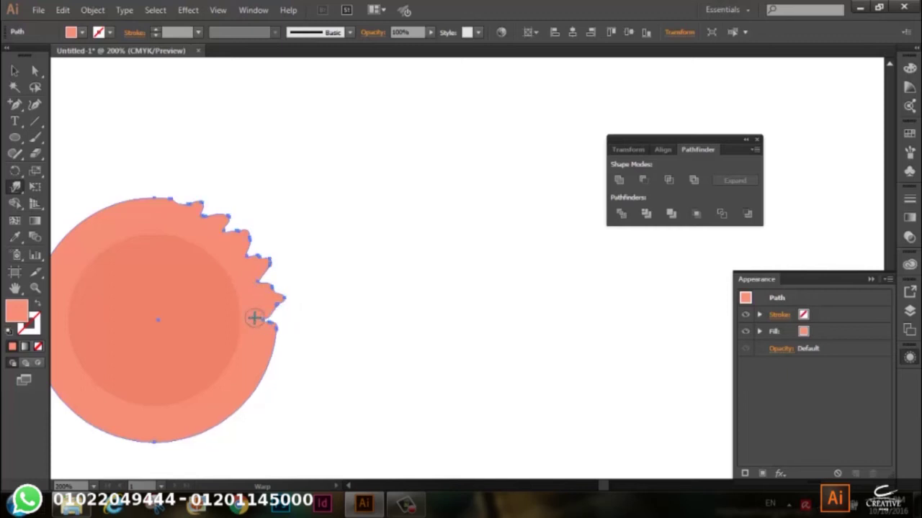
pyautogui.moveTo(154, 214); pyautogui.dragTo(149, 183)
pyautogui.moveTo(137, 214)
pyautogui.mouseDown()
pyautogui.moveTo(120, 222)
pyautogui.moveTo(98, 195)
pyautogui.moveTo(73, 213)
pyautogui.mouseUp()
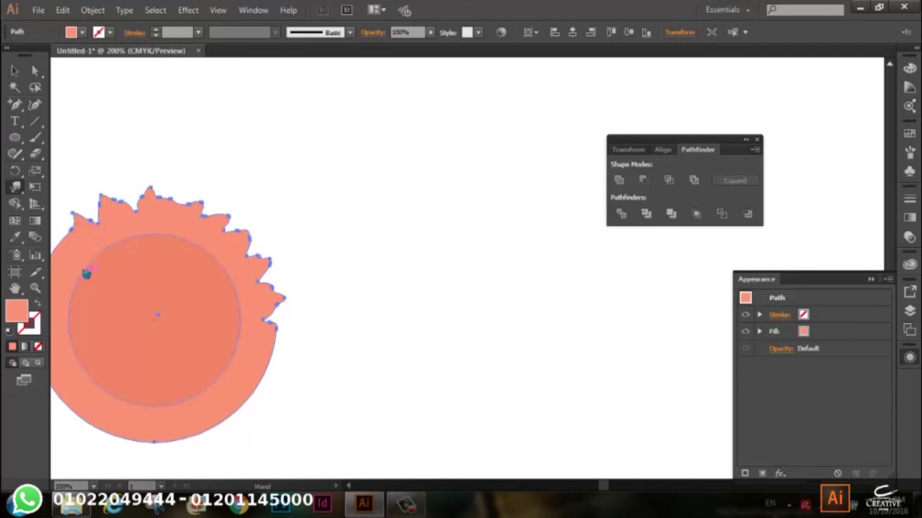
pyautogui.moveTo(86, 274)
pyautogui.mouseDown()
pyautogui.moveTo(244, 238)
pyautogui.moveTo(210, 214)
pyautogui.moveTo(184, 304)
pyautogui.moveTo(186, 335)
pyautogui.moveTo(210, 328)
pyautogui.mouseUp()
pyautogui.click(198, 344)
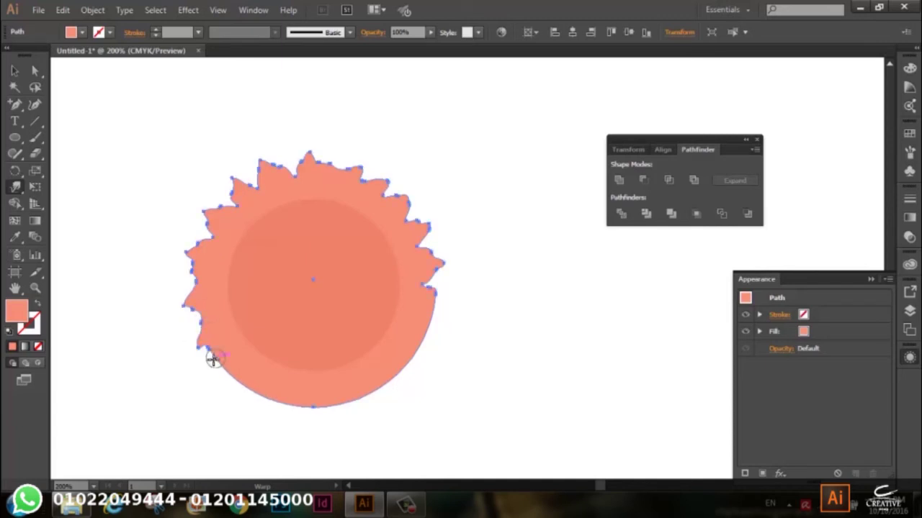
pyautogui.moveTo(229, 369)
pyautogui.mouseDown()
pyautogui.moveTo(238, 386)
pyautogui.moveTo(261, 376)
pyautogui.moveTo(267, 409)
pyautogui.moveTo(303, 395)
pyautogui.moveTo(354, 408)
pyautogui.moveTo(381, 401)
pyautogui.mouseUp()
pyautogui.moveTo(397, 368)
pyautogui.mouseDown()
pyautogui.moveTo(432, 352)
pyautogui.moveTo(442, 301)
pyautogui.mouseUp()
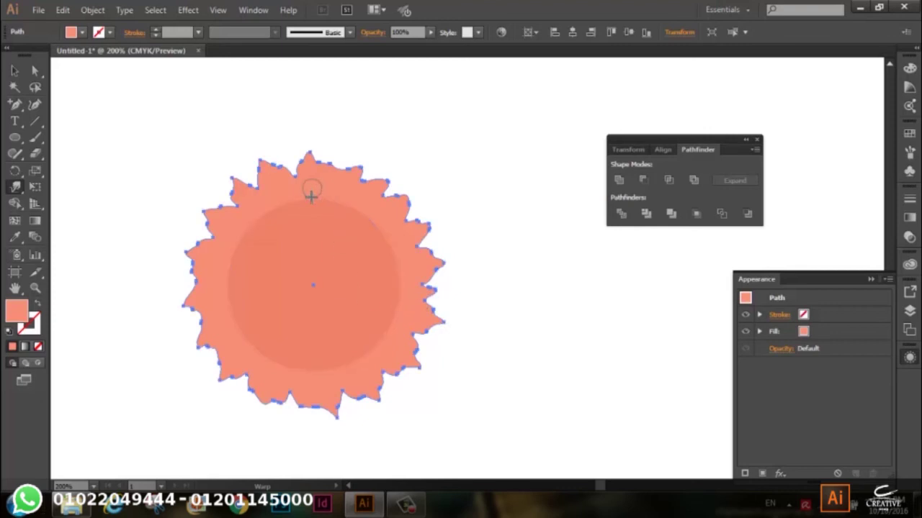
# Select the inner darker coral circle
pyautogui.click(14, 71)
pyautogui.click(341, 290)
pyautogui.click(15, 137)
# Warp the inner darker circle's top and lower edges into smaller zig-zag petals
pyautogui.click(17, 187)
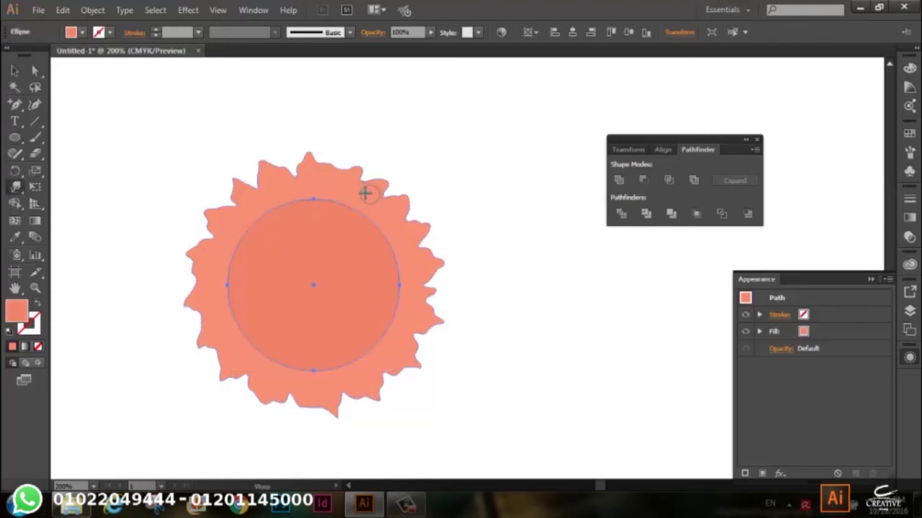
pyautogui.moveTo(311, 190)
pyautogui.mouseDown()
pyautogui.moveTo(381, 212)
pyautogui.moveTo(384, 226)
pyautogui.moveTo(362, 238)
pyautogui.moveTo(404, 244)
pyautogui.moveTo(387, 267)
pyautogui.moveTo(408, 295)
pyautogui.moveTo(396, 319)
pyautogui.moveTo(372, 305)
pyautogui.moveTo(388, 343)
pyautogui.moveTo(381, 349)
pyautogui.moveTo(354, 338)
pyautogui.moveTo(345, 354)
pyautogui.moveTo(355, 377)
pyautogui.moveTo(323, 385)
pyautogui.moveTo(324, 353)
pyautogui.mouseUp()
pyautogui.moveTo(323, 387)
pyautogui.mouseDown()
pyautogui.moveTo(294, 377)
pyautogui.moveTo(298, 364)
pyautogui.moveTo(279, 341)
pyautogui.moveTo(266, 370)
pyautogui.moveTo(272, 342)
pyautogui.moveTo(221, 315)
pyautogui.moveTo(245, 308)
pyautogui.moveTo(210, 285)
pyautogui.moveTo(242, 224)
pyautogui.moveTo(249, 240)
pyautogui.moveTo(270, 204)
pyautogui.mouseUp()
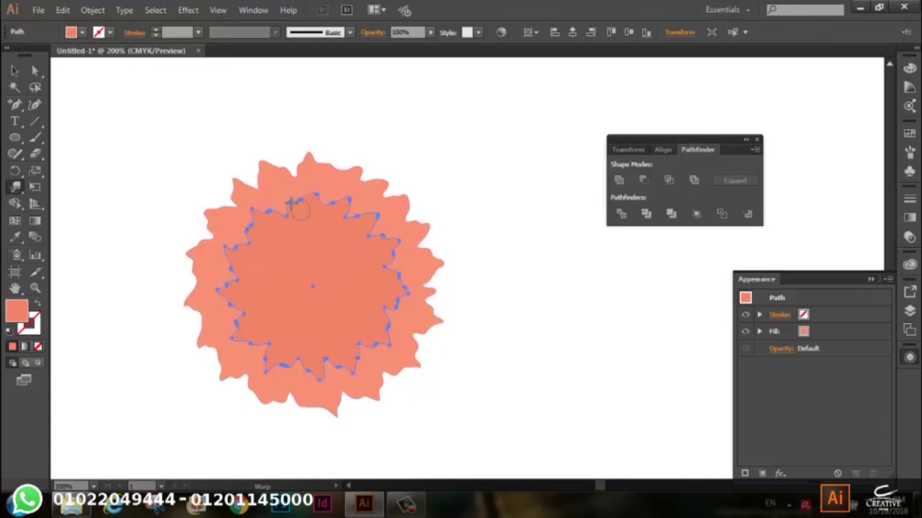
pyautogui.click(14, 70)
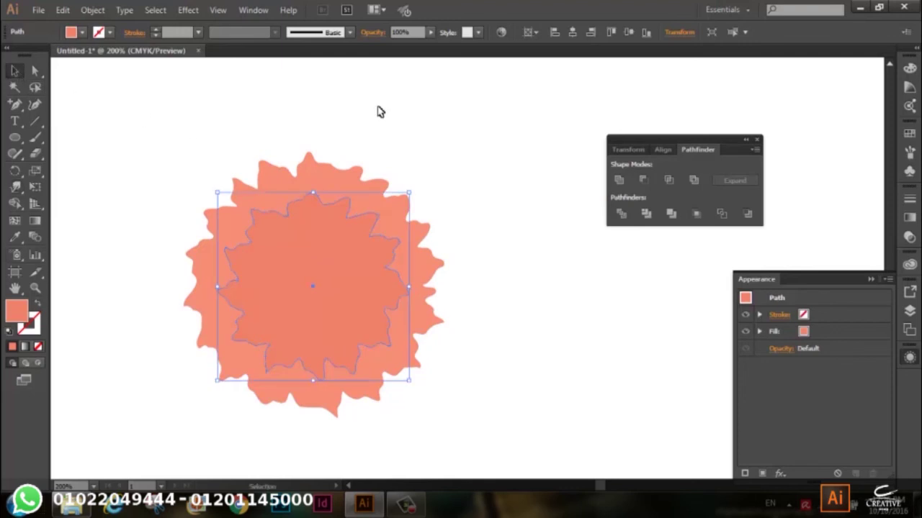
# Group the outer and inner ruffled petal shapes together
pyautogui.click(420, 162)
pyautogui.moveTo(436, 152); pyautogui.dragTo(306, 324)
pyautogui.click(306, 324)
pyautogui.rightClick(306, 324)
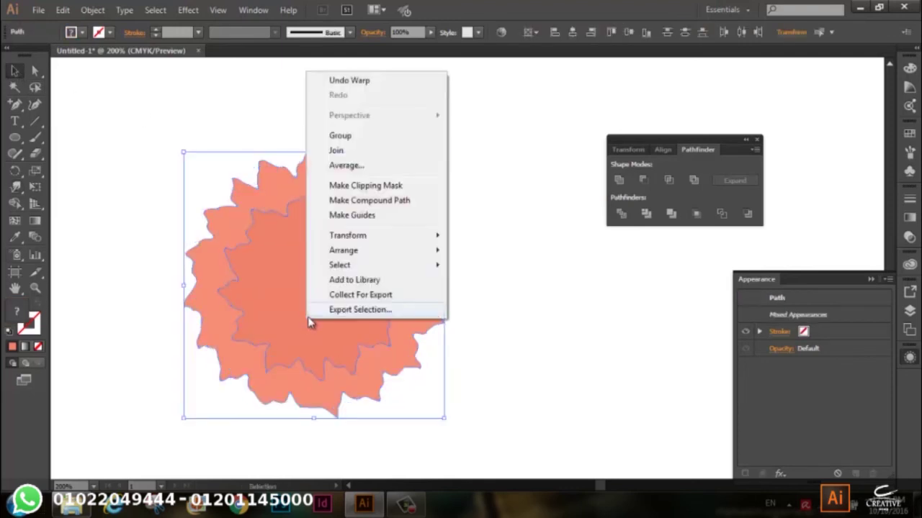
pyautogui.click(341, 136)
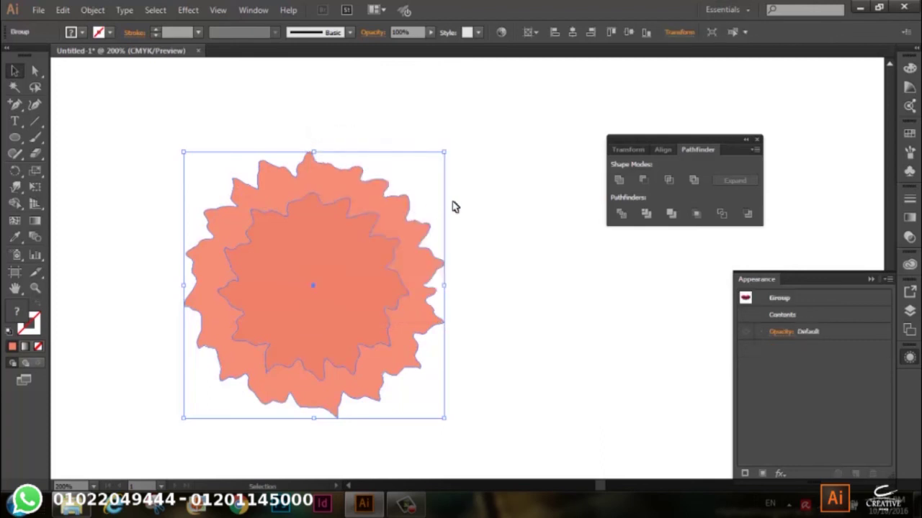
# Scale two progressively smaller centred copies of the flower, down to about 1.52 cm
pyautogui.click(459, 245)
pyautogui.click(425, 249)
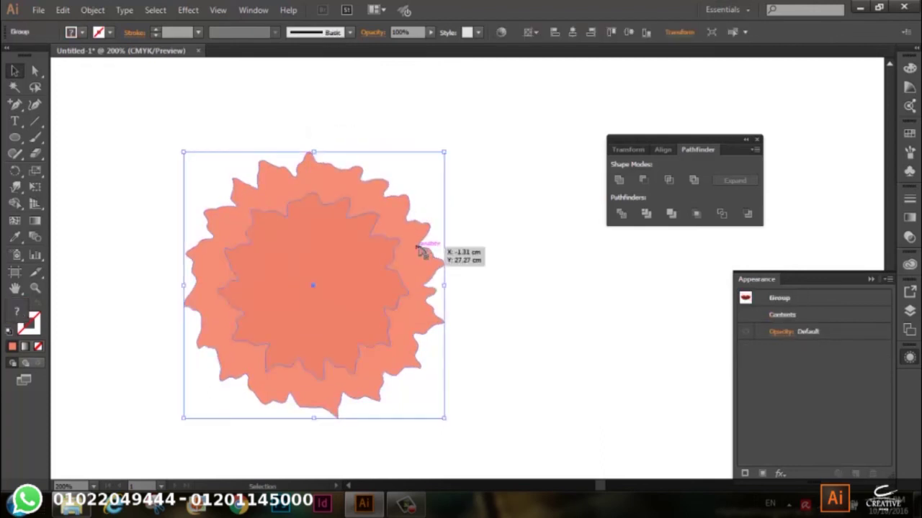
pyautogui.press('a')
pyautogui.press('v')
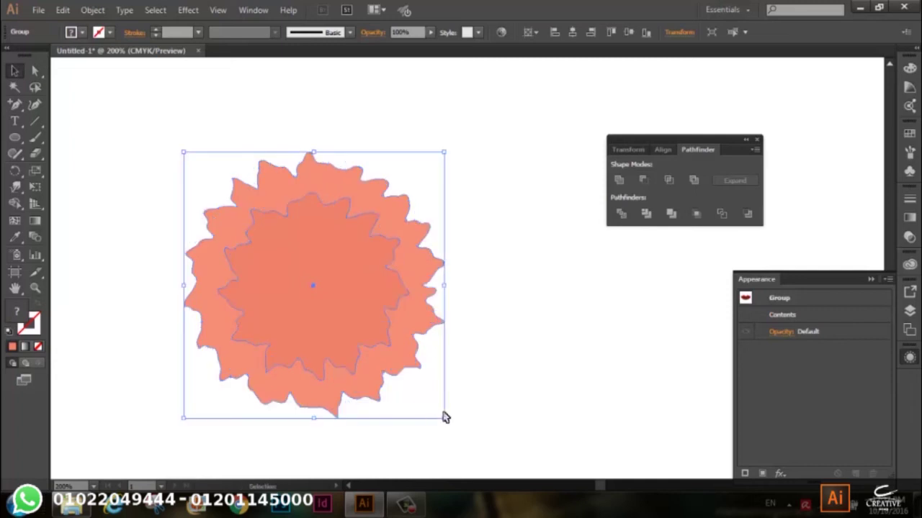
pyautogui.moveTo(444, 417); pyautogui.dragTo(383, 352)
pyautogui.press('a')
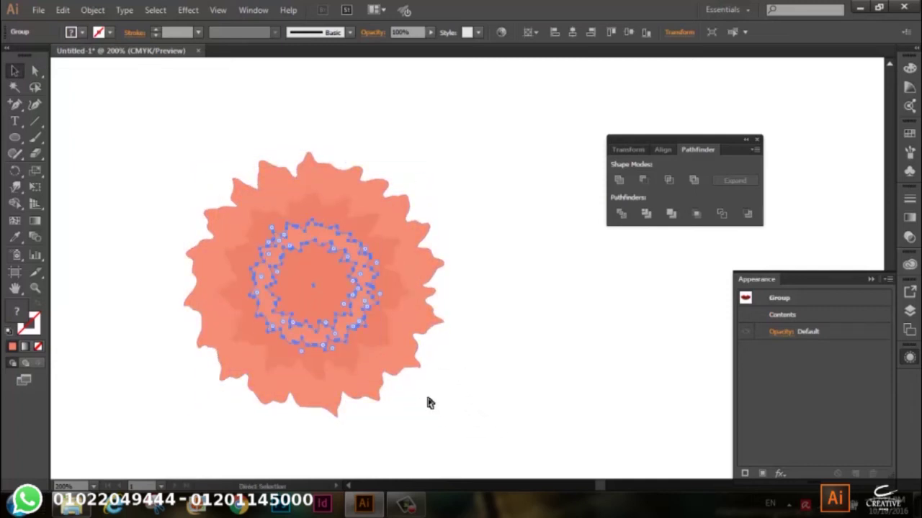
pyautogui.press('v')
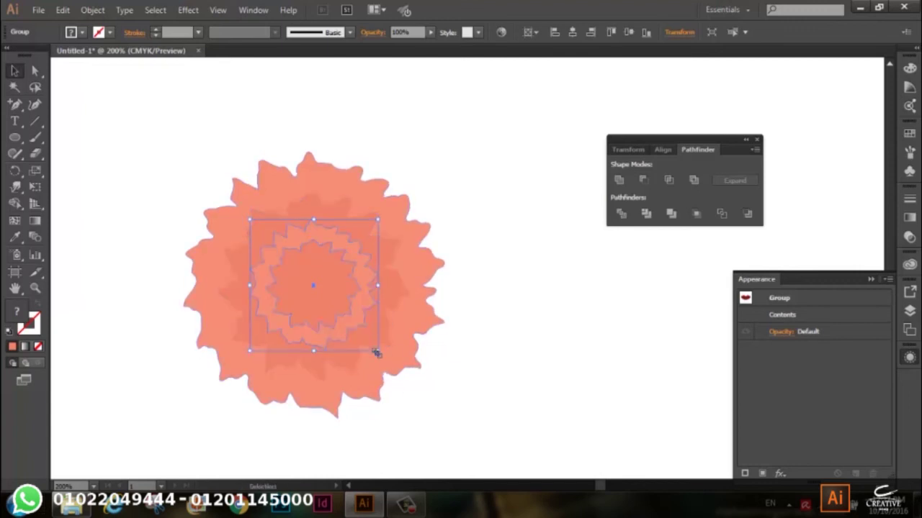
pyautogui.moveTo(376, 352); pyautogui.dragTo(344, 316)
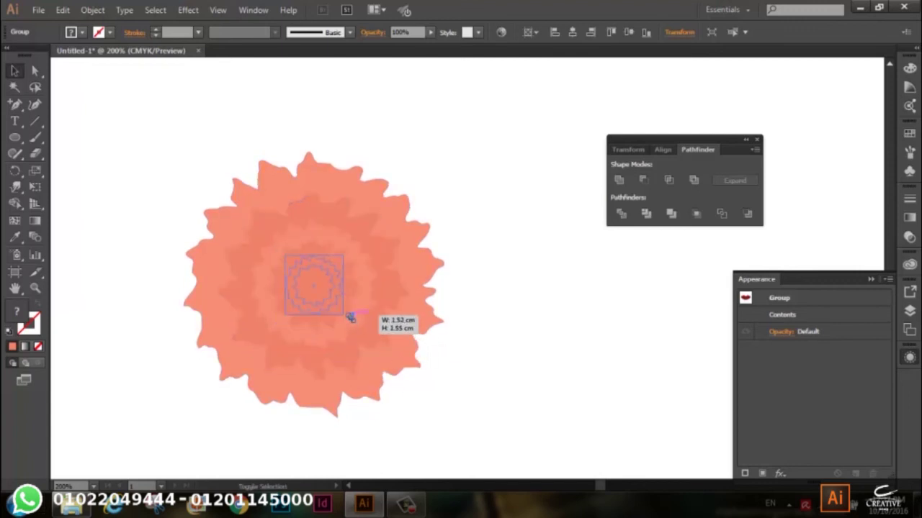
pyautogui.click(520, 320)
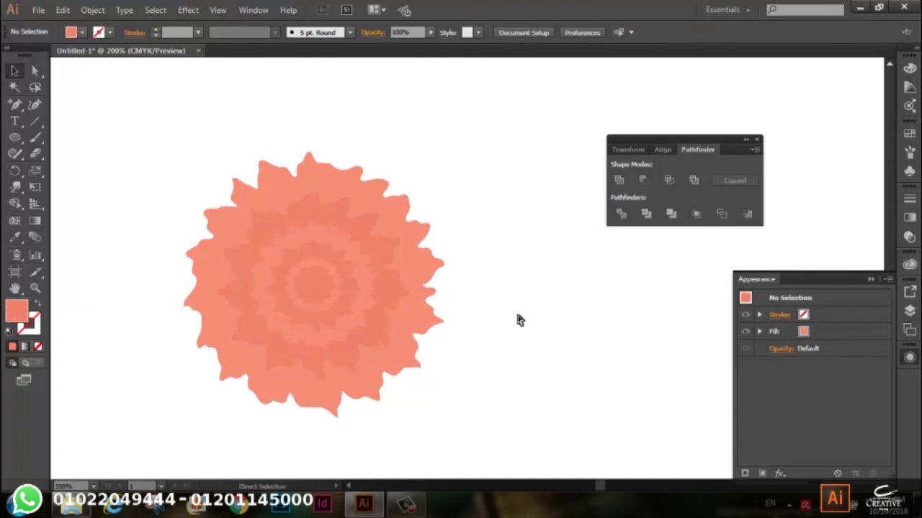
pyautogui.hotkey('ctrl', '-')
pyautogui.hotkey('ctrl', '-')
pyautogui.hotkey('ctrl', '-')
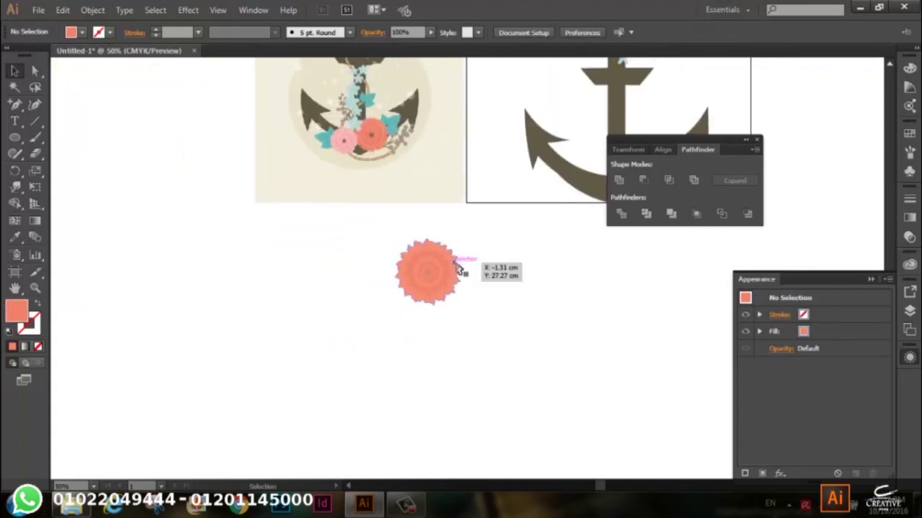
# Move the coral flower onto the anchor's lower curve and shrink it
pyautogui.moveTo(498, 249); pyautogui.dragTo(427, 300)
pyautogui.click(364, 333)
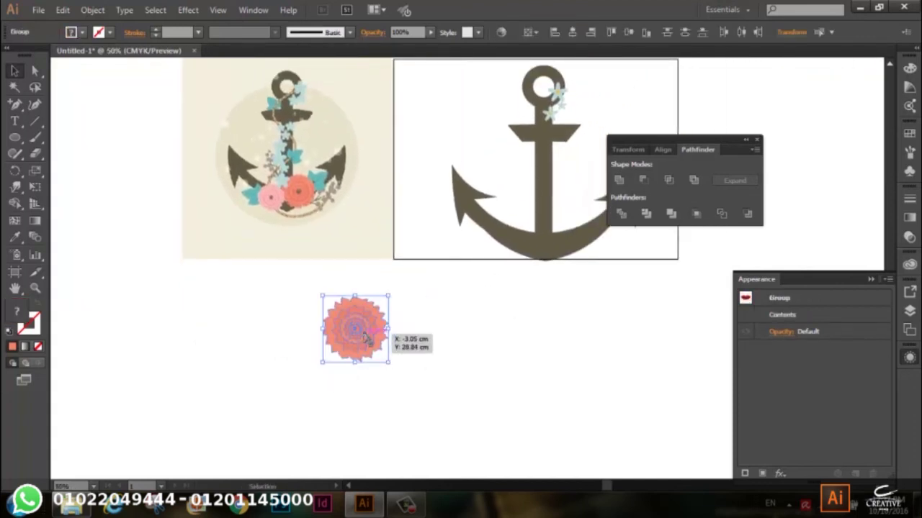
pyautogui.rightClick(364, 334)
pyautogui.click(396, 215)
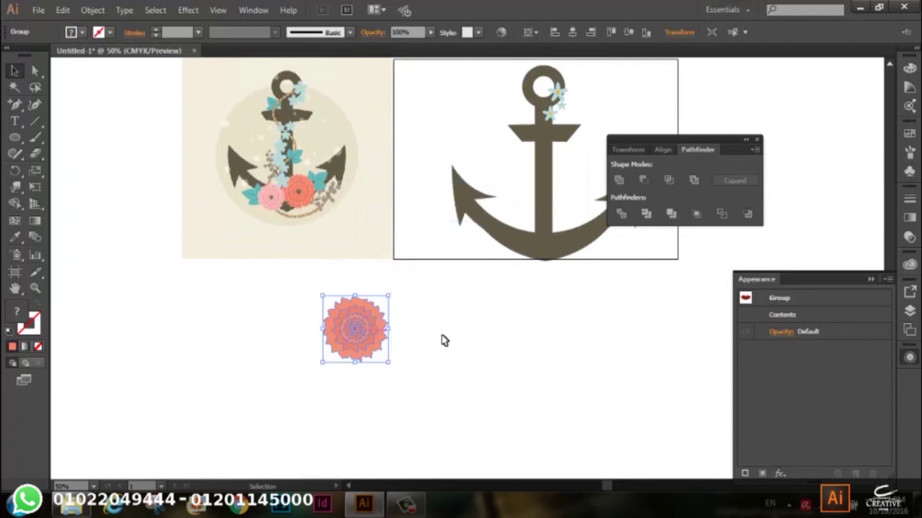
pyautogui.click(442, 339)
pyautogui.moveTo(340, 331); pyautogui.dragTo(573, 225)
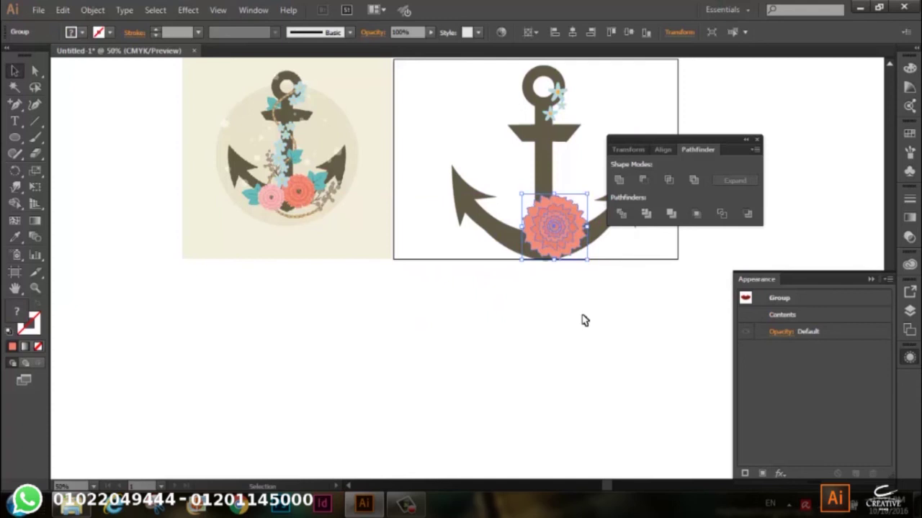
pyautogui.moveTo(586, 312); pyautogui.dragTo(527, 377)
pyautogui.moveTo(518, 270); pyautogui.dragTo(510, 274)
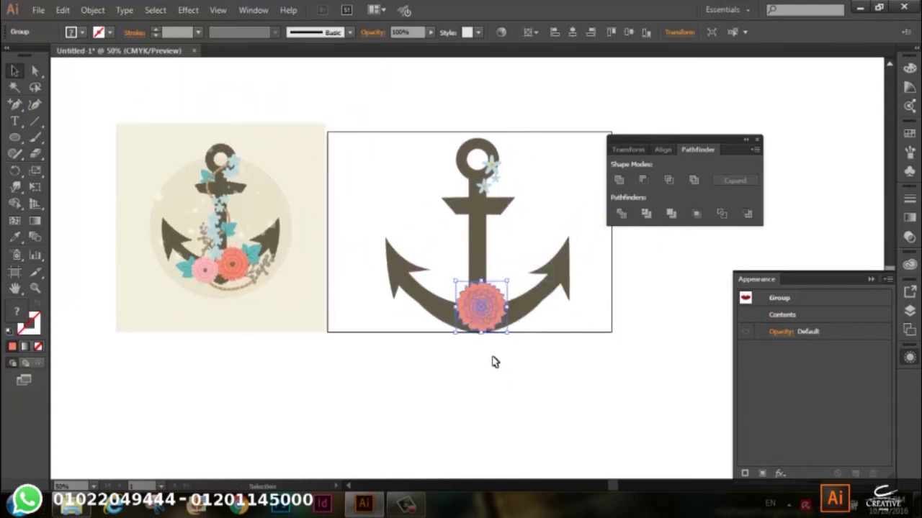
# Place a smaller copy, about 3.42 × 3.5 cm, just left of the flower
pyautogui.moveTo(489, 322)
pyautogui.mouseDown()
pyautogui.moveTo(439, 326)
pyautogui.moveTo(444, 312)
pyautogui.mouseUp()
pyautogui.click(461, 372)
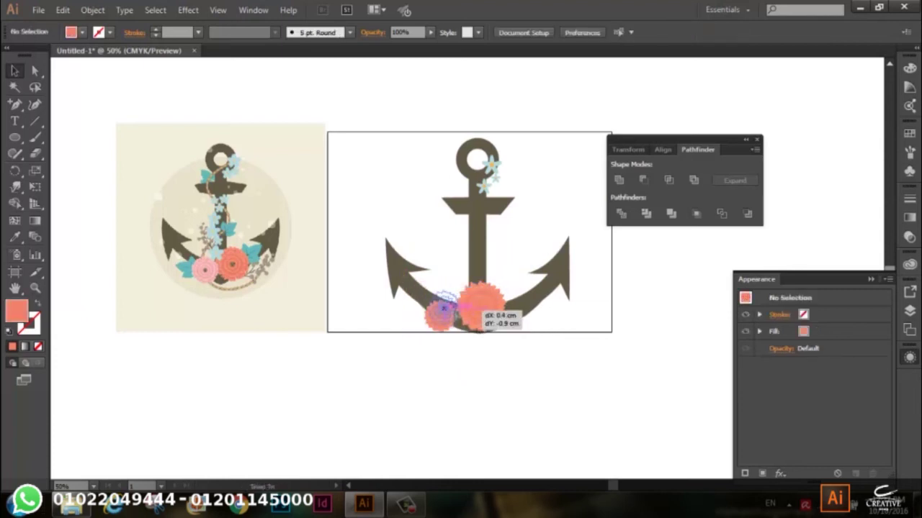
pyautogui.click(405, 506)
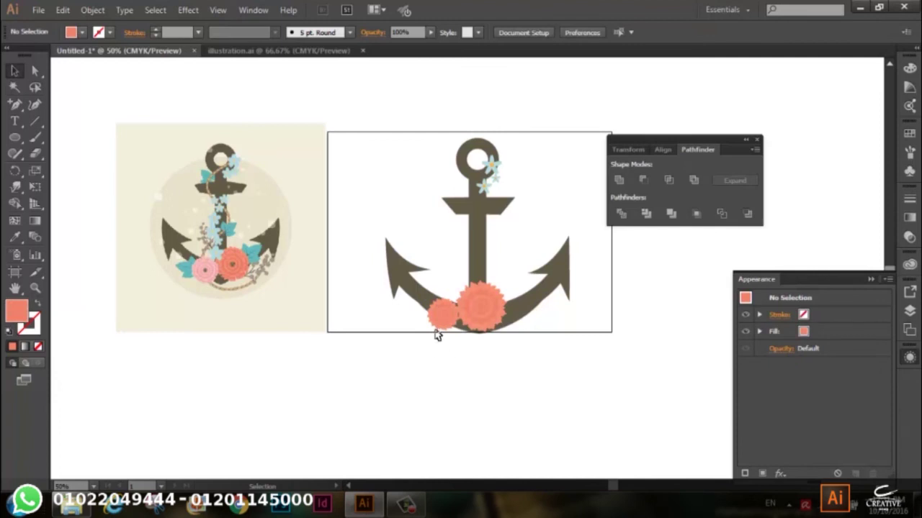
pyautogui.click(443, 313)
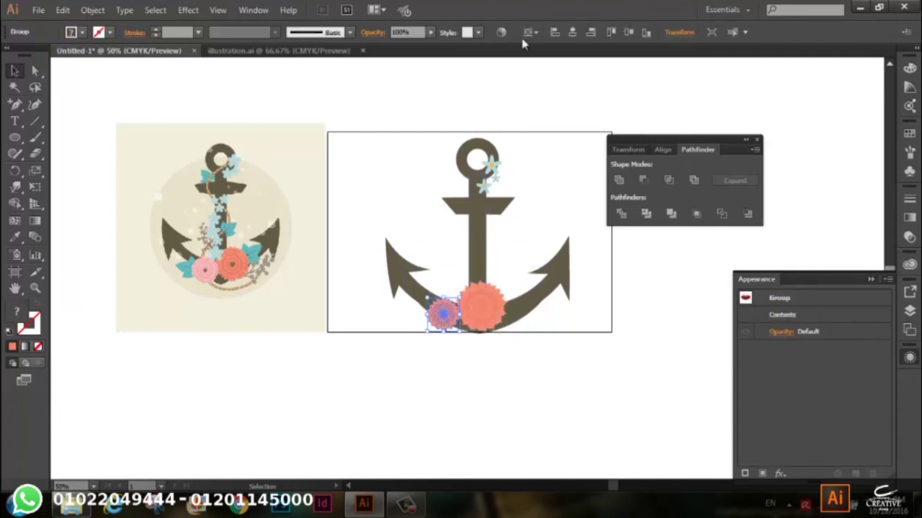
# In Recolor Artwork, replace the small flower's first colour with a soft teal
pyautogui.click(502, 32)
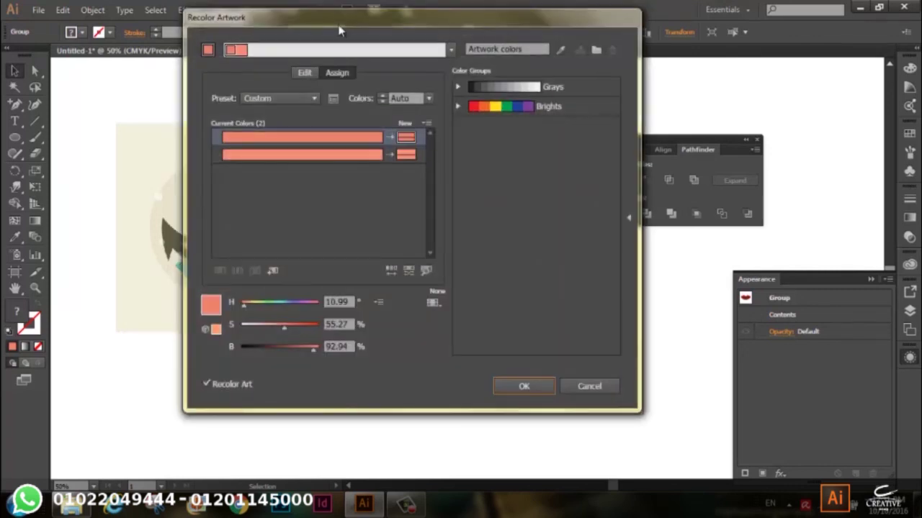
pyautogui.moveTo(339, 31); pyautogui.dragTo(707, 74)
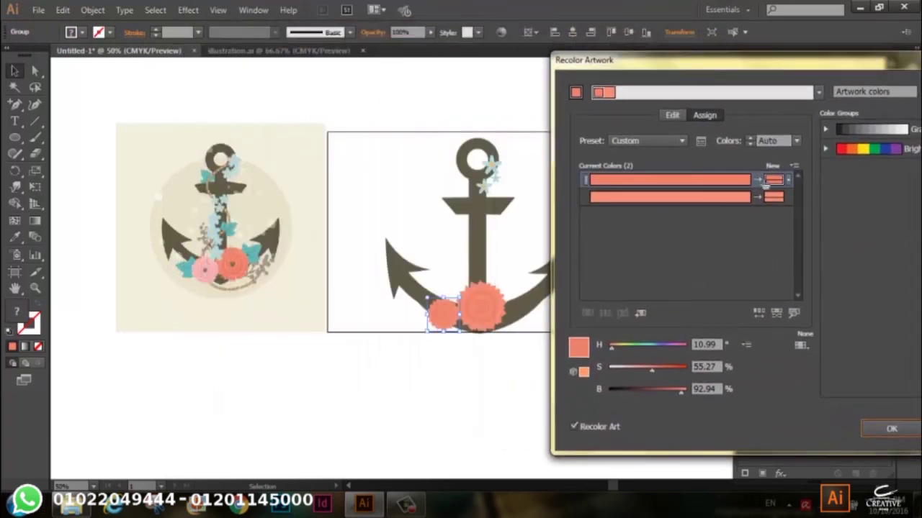
pyautogui.doubleClick(774, 181)
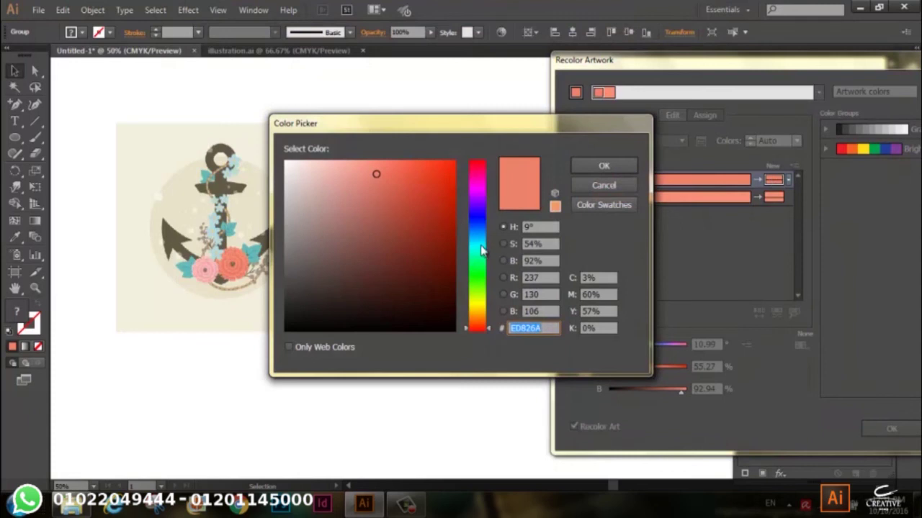
pyautogui.click(479, 249)
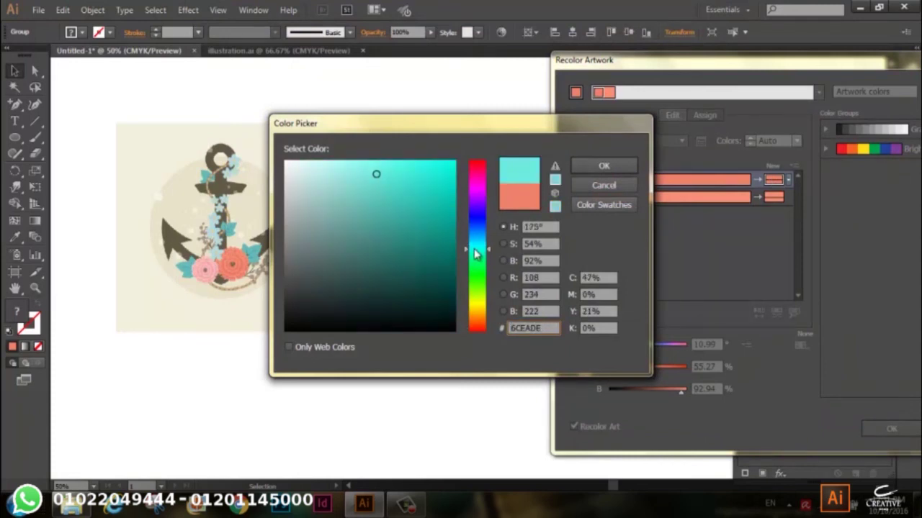
pyautogui.moveTo(473, 249); pyautogui.dragTo(467, 236)
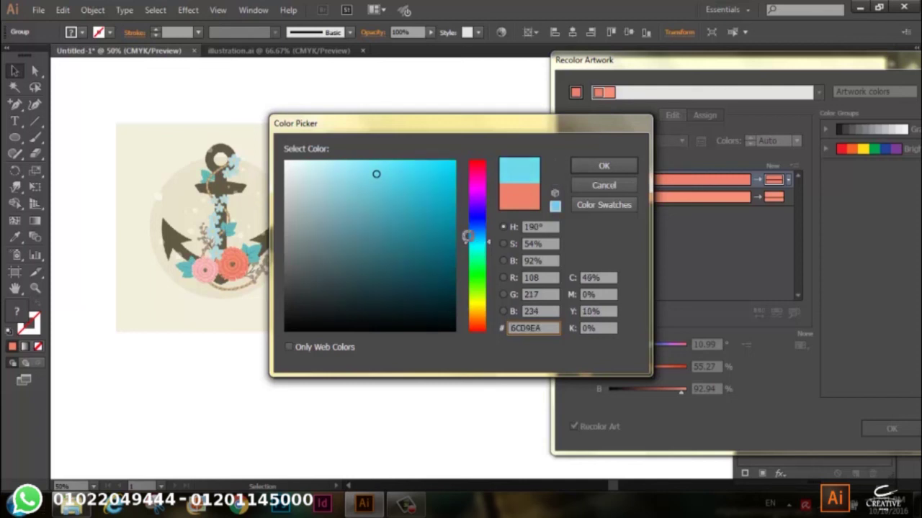
pyautogui.click(370, 193)
pyautogui.moveTo(370, 192); pyautogui.dragTo(376, 190)
pyautogui.click(354, 192)
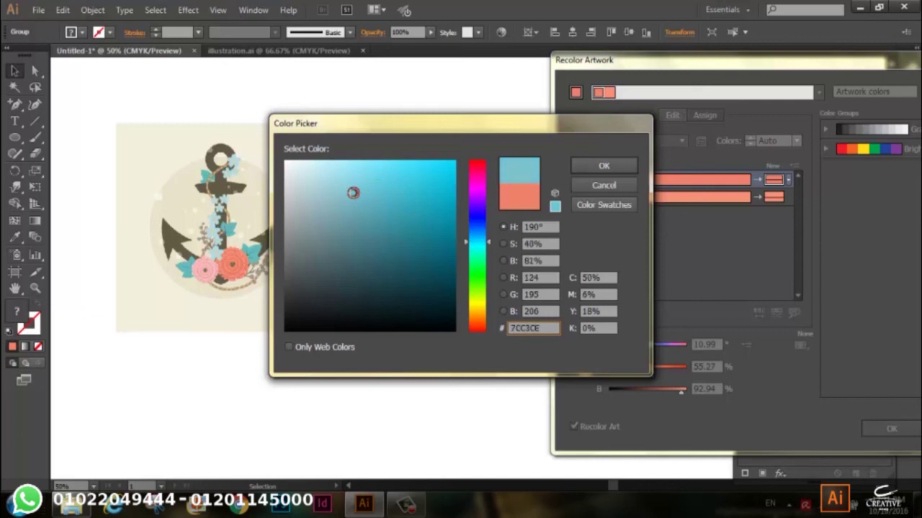
pyautogui.click(605, 166)
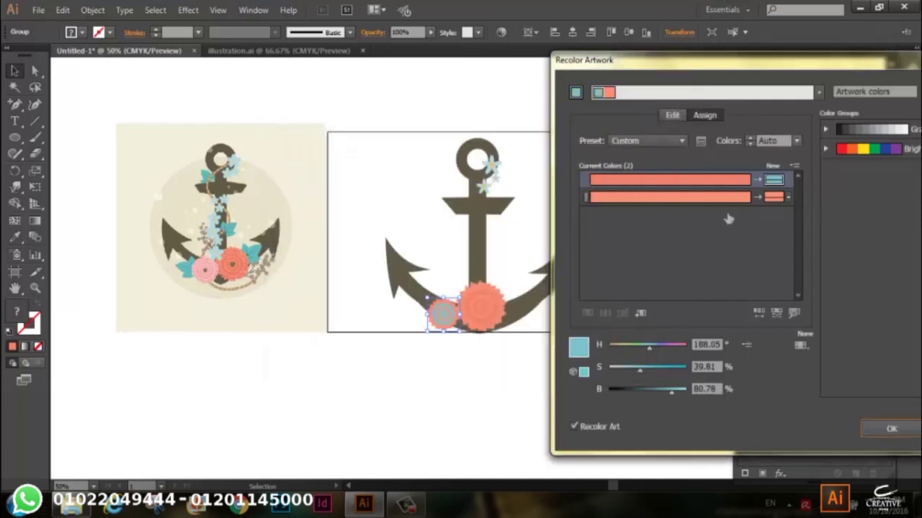
# Replace the second flower colour with a brighter light blue
pyautogui.doubleClick(770, 199)
pyautogui.click(479, 243)
pyautogui.moveTo(479, 240); pyautogui.dragTo(480, 244)
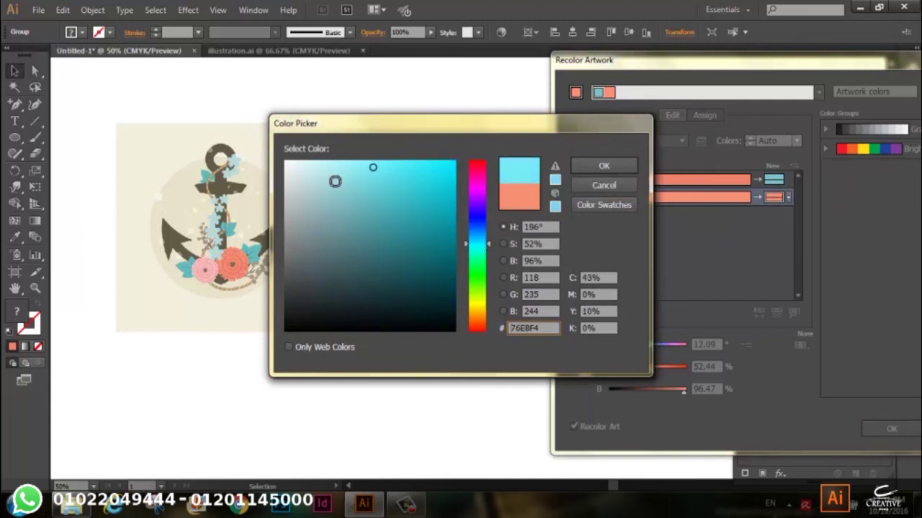
pyautogui.click(347, 186)
pyautogui.moveTo(348, 183); pyautogui.dragTo(353, 168)
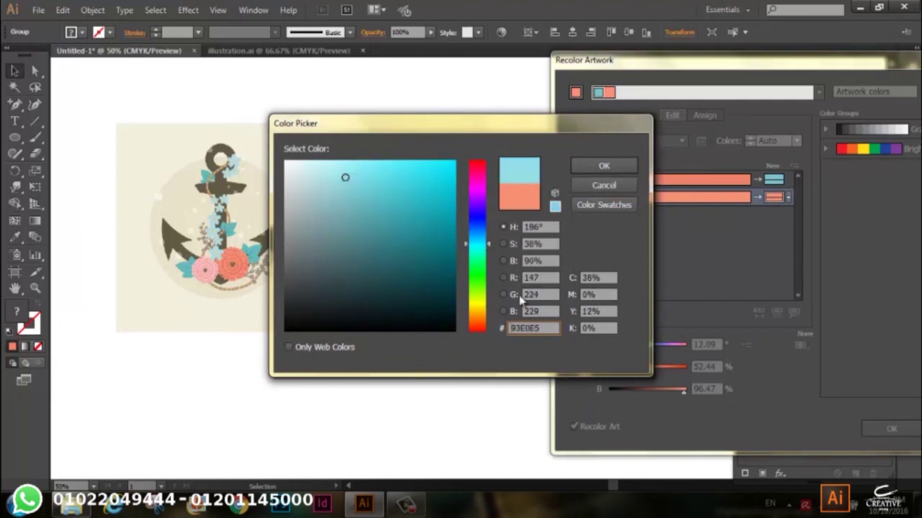
pyautogui.click(587, 168)
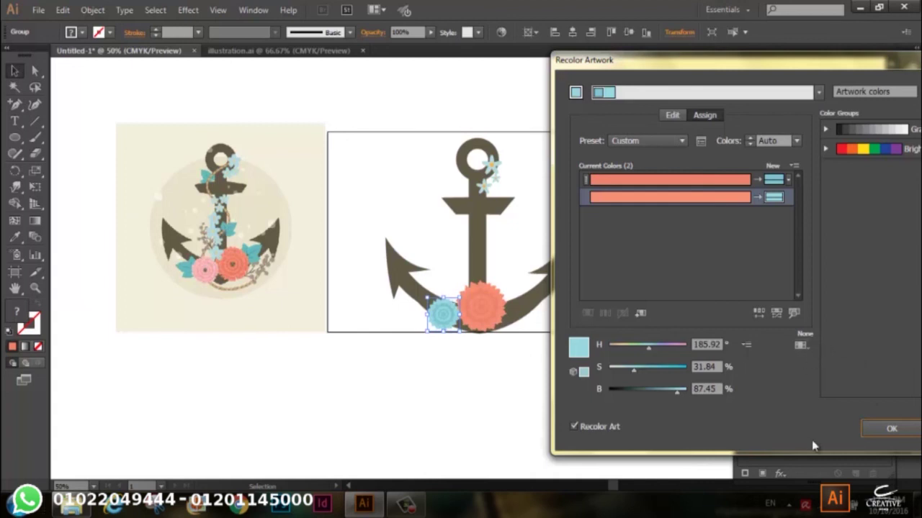
# Confirm the small flower's light blue recolour, deselect, and zoom in on both artboards
pyautogui.click(893, 428)
pyautogui.click(460, 404)
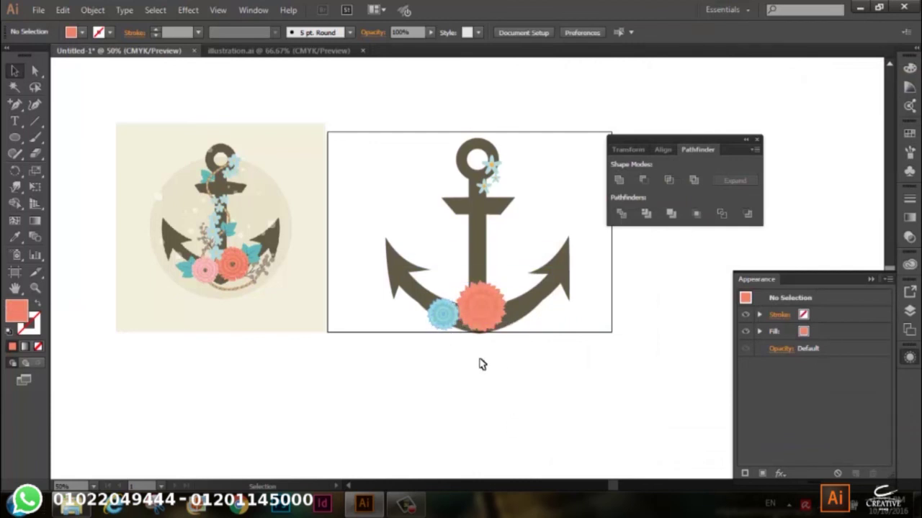
pyautogui.hotkey('ctrl', '+')
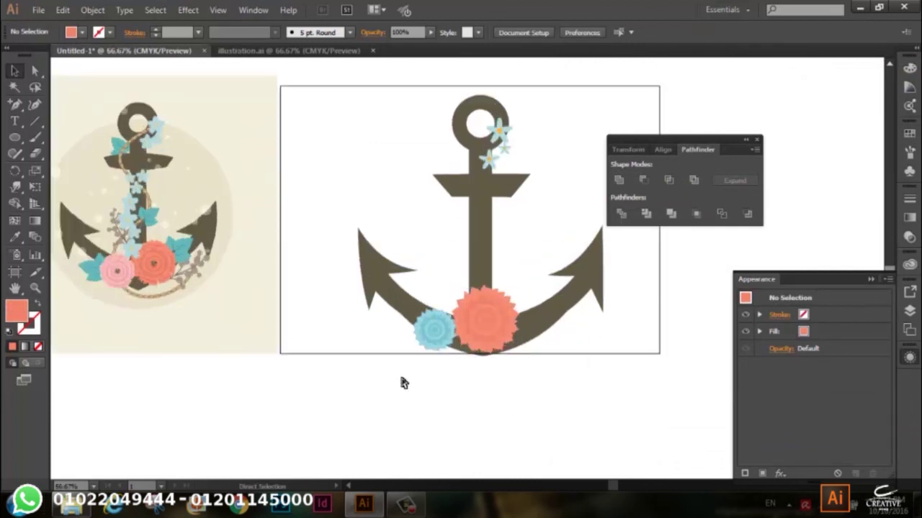
pyautogui.moveTo(288, 374); pyautogui.dragTo(317, 370)
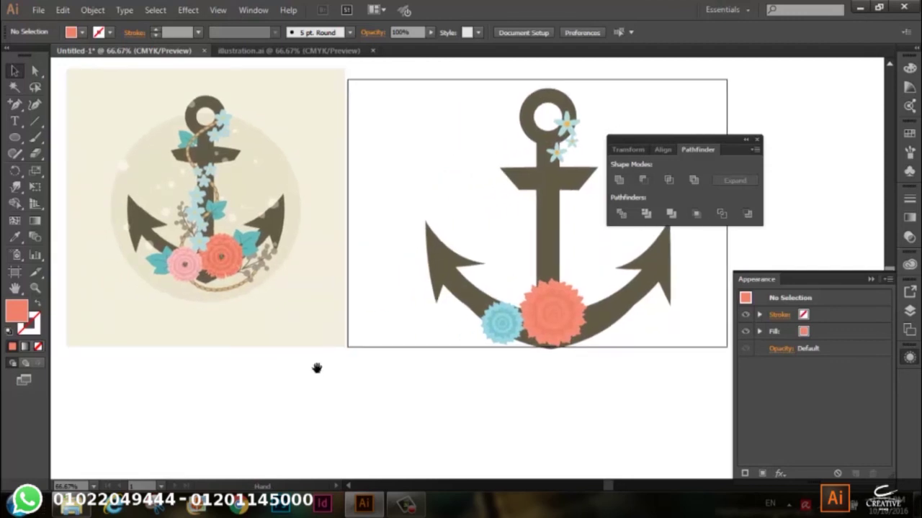
pyautogui.scroll(3, 422, 400)
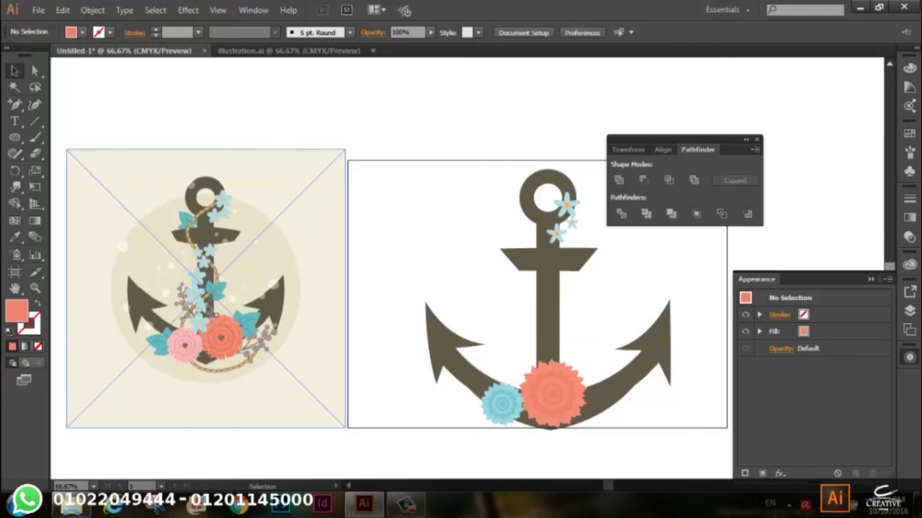
# Draw a small oval above the anchor, filled with the tan rope colour sampled from the reference
pyautogui.click(14, 137)
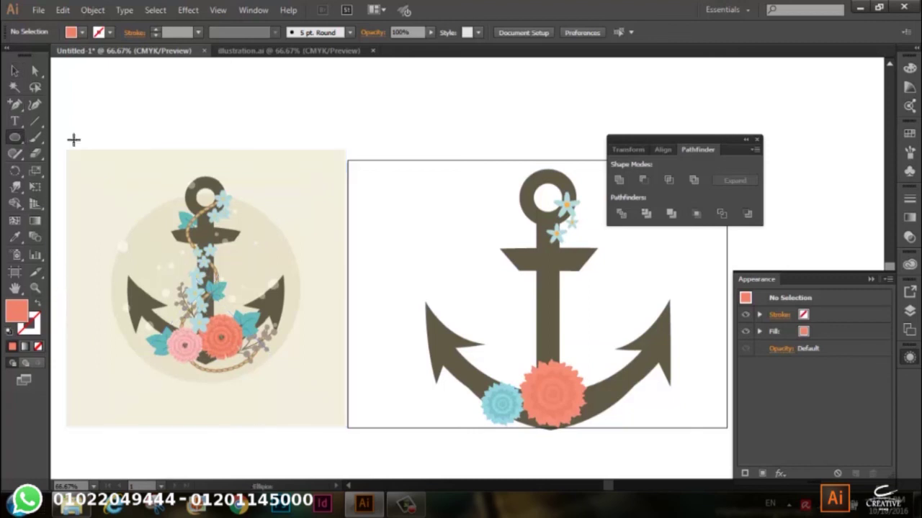
pyautogui.moveTo(430, 104); pyautogui.dragTo(442, 124)
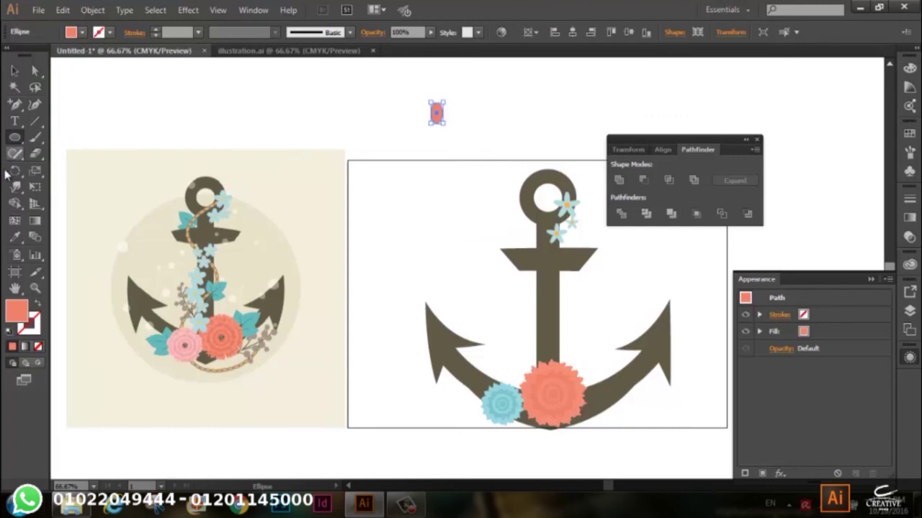
pyautogui.click(15, 237)
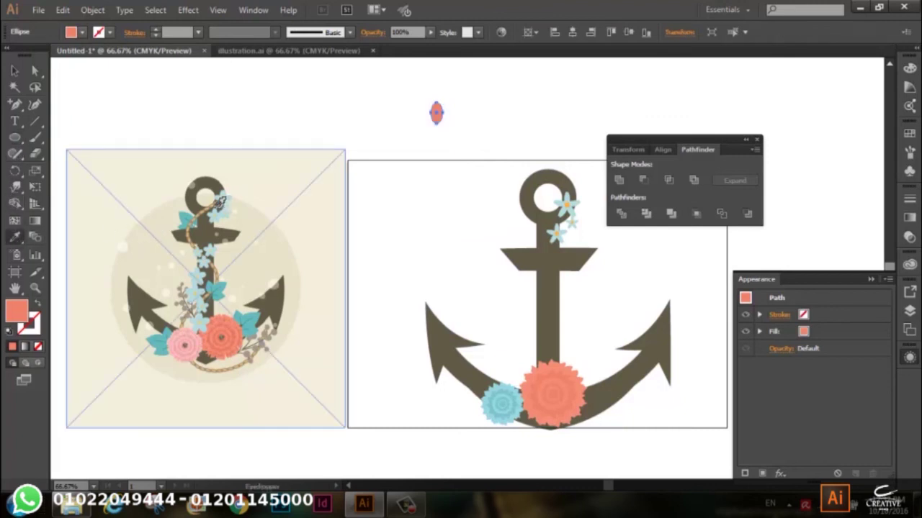
pyautogui.click(214, 204)
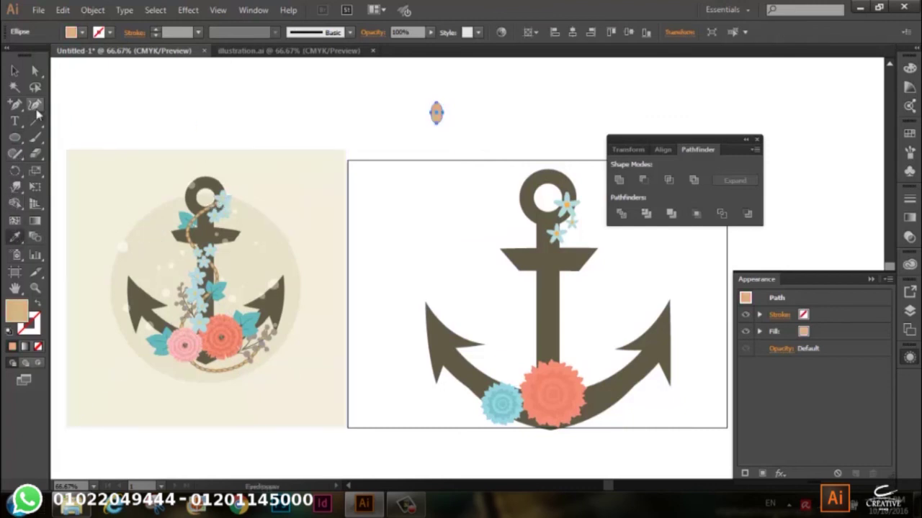
pyautogui.click(15, 70)
pyautogui.click(437, 113)
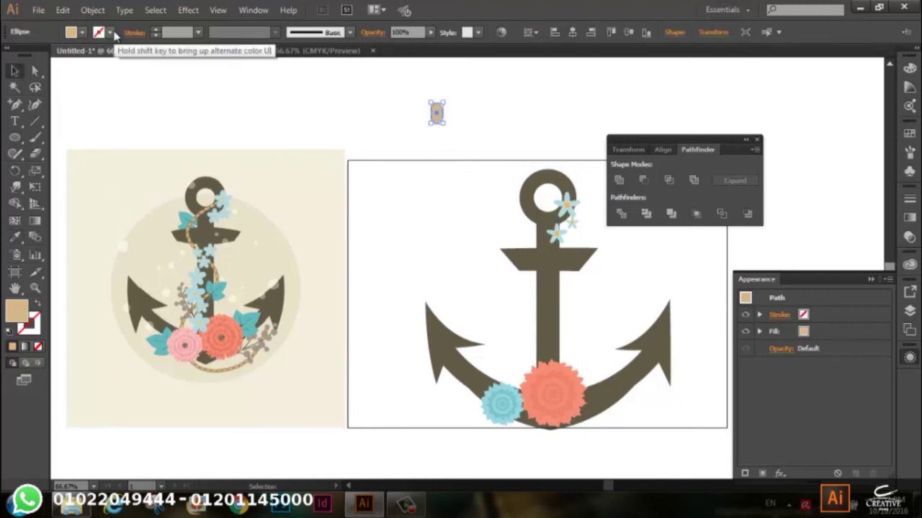
# Save the tan rope colour (C=33 M=43 Y=73 K=8) as a new swatch
pyautogui.click(36, 328)
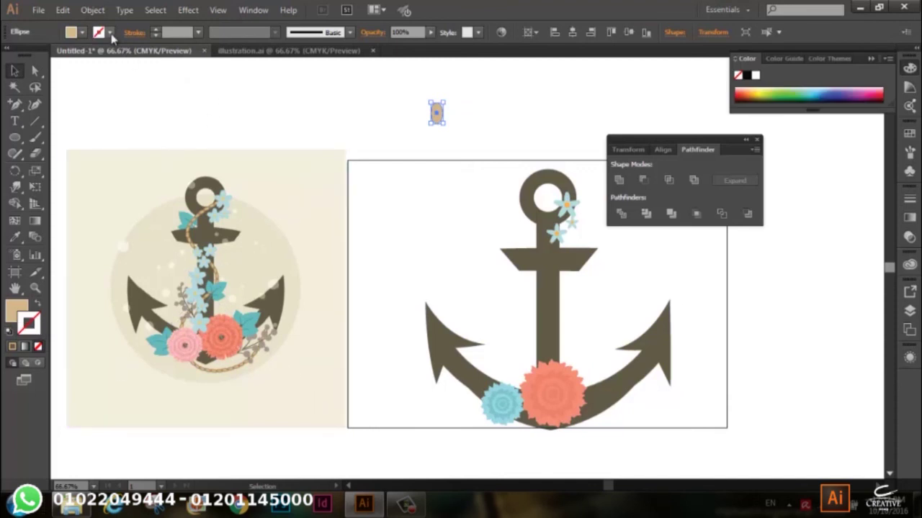
pyautogui.hotkey('ctrl', '1')
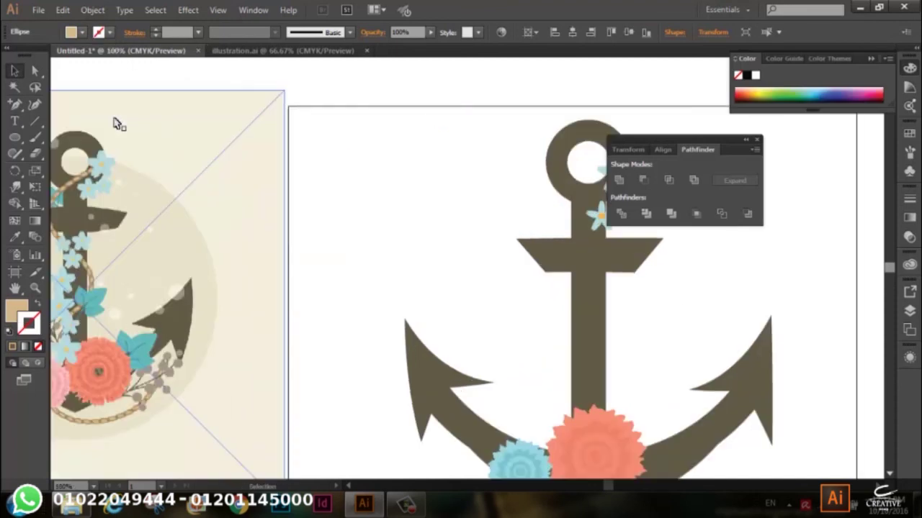
pyautogui.moveTo(130, 157); pyautogui.dragTo(428, 242)
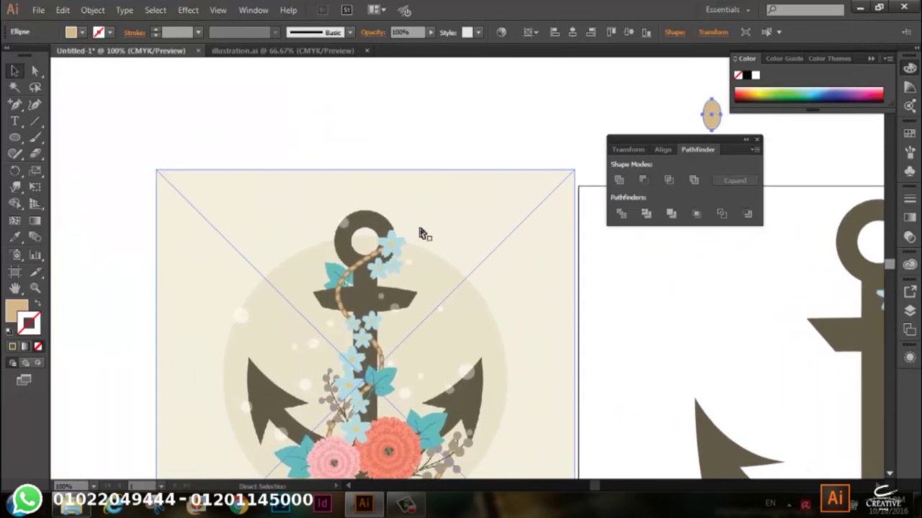
pyautogui.hotkey('ctrl', '+')
pyautogui.hotkey('ctrl', '+')
pyautogui.click(62, 64)
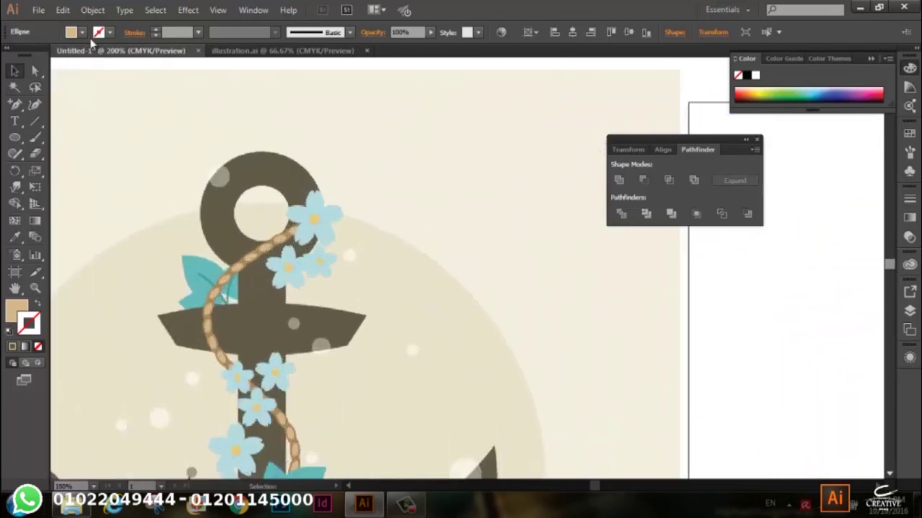
pyautogui.click(82, 33)
pyautogui.click(119, 118)
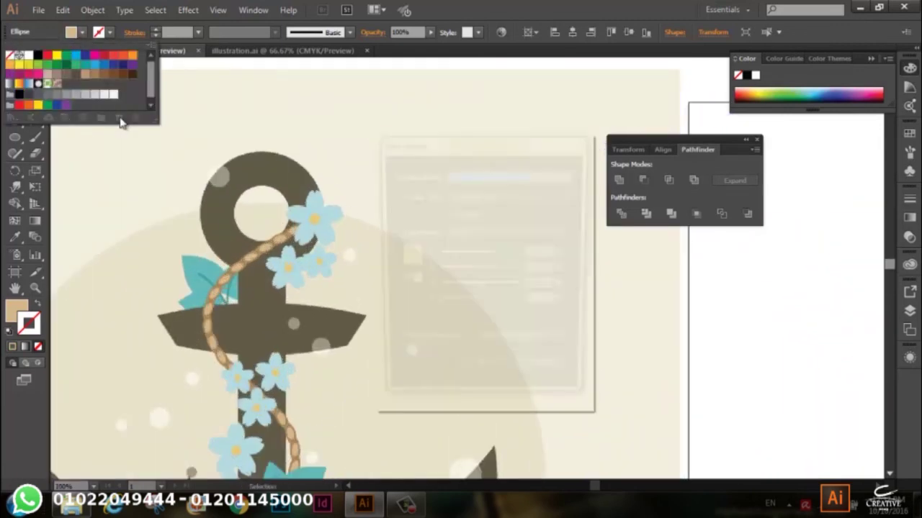
pyautogui.click(473, 387)
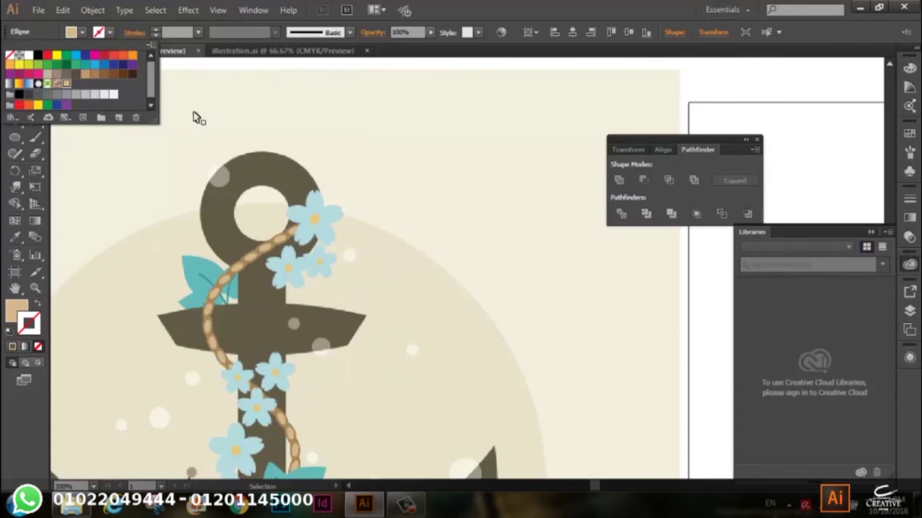
pyautogui.hotkey('ctrl', 'a')
# Sample the darker rope colour from the reference and save it as a second swatch
pyautogui.click(16, 239)
pyautogui.click(272, 241)
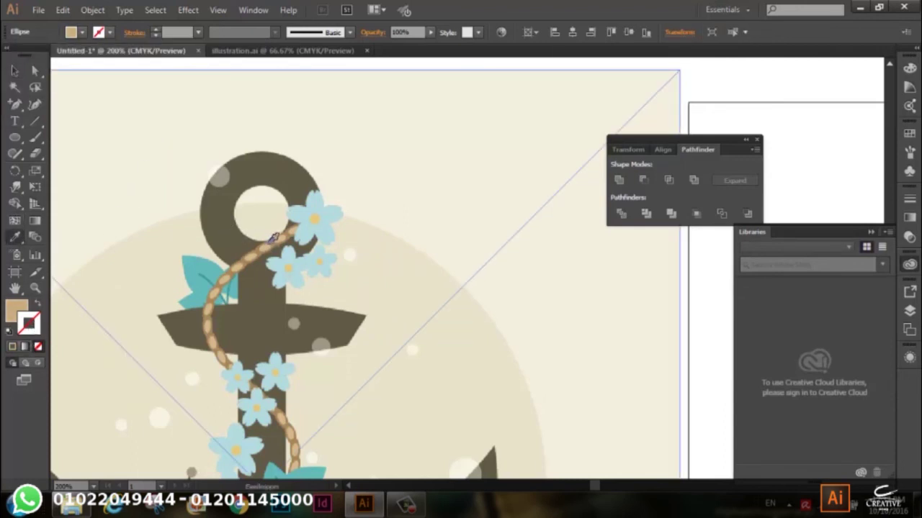
pyautogui.click(276, 237)
pyautogui.hotkey('ctrl', 'shift', 'a')
pyautogui.click(110, 33)
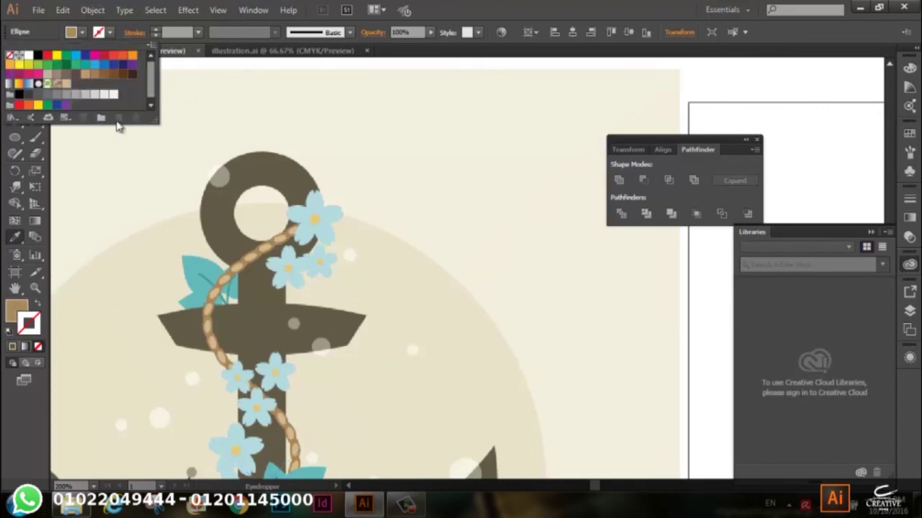
pyautogui.click(82, 34)
pyautogui.click(119, 117)
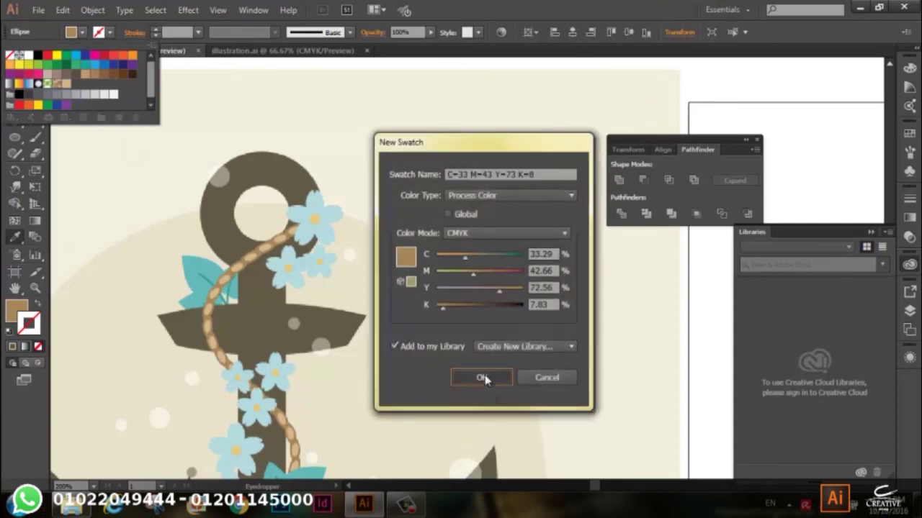
pyautogui.click(481, 377)
pyautogui.click(14, 70)
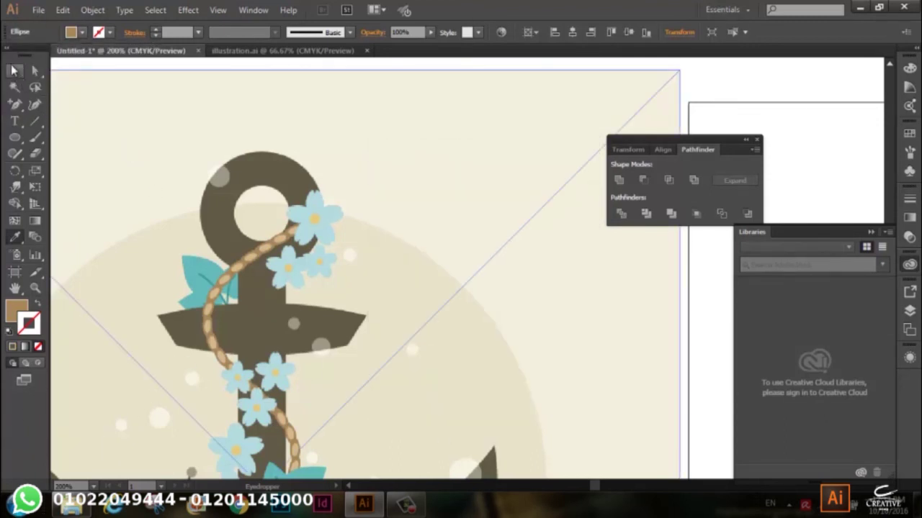
pyautogui.click(713, 92)
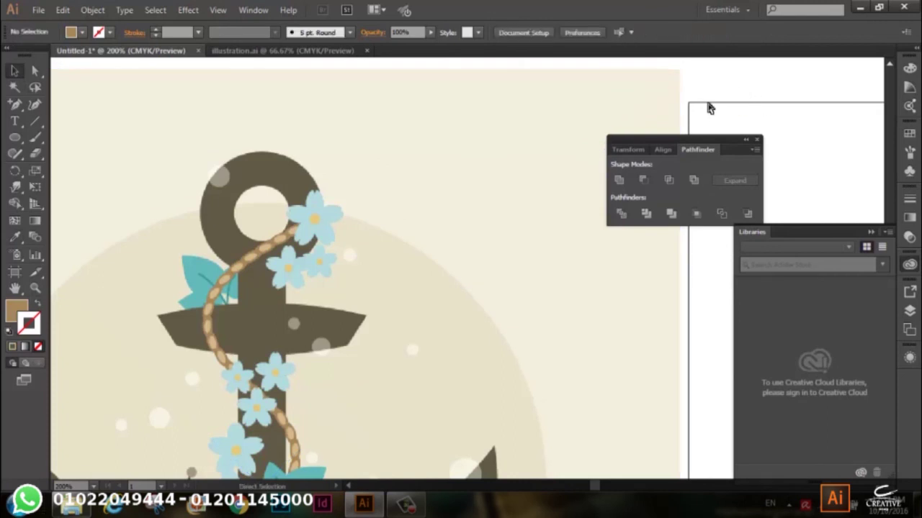
# Give the small oval a light tan fill and a darker tan 3 pt outline
pyautogui.hotkey('ctrl', '-')
pyautogui.moveTo(570, 127); pyautogui.dragTo(387, 217)
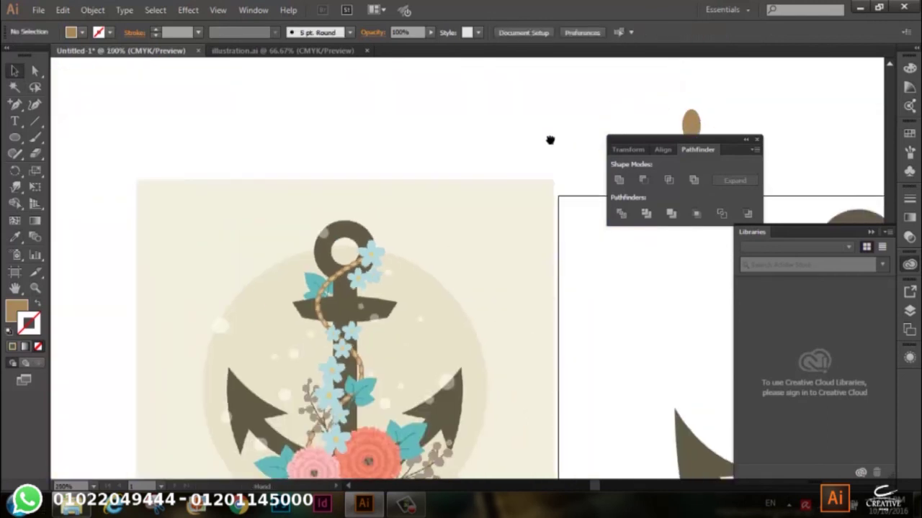
pyautogui.click(530, 203)
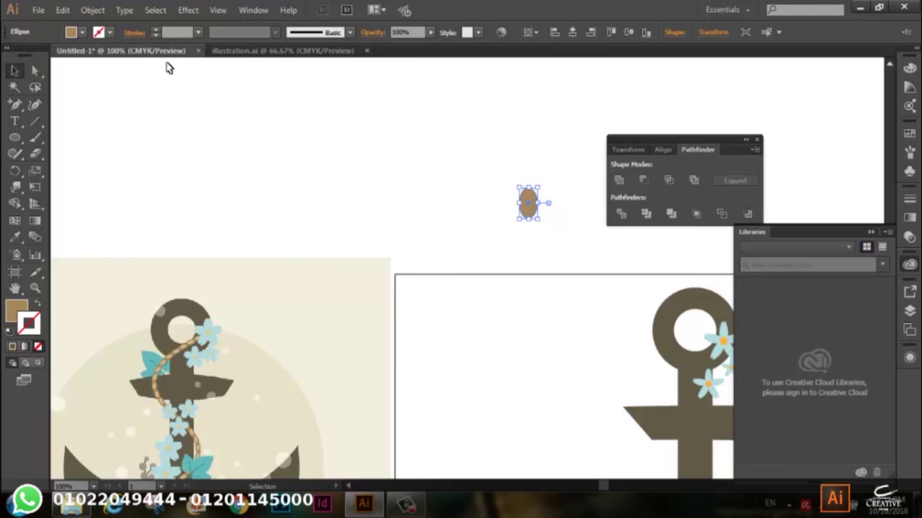
pyautogui.click(82, 33)
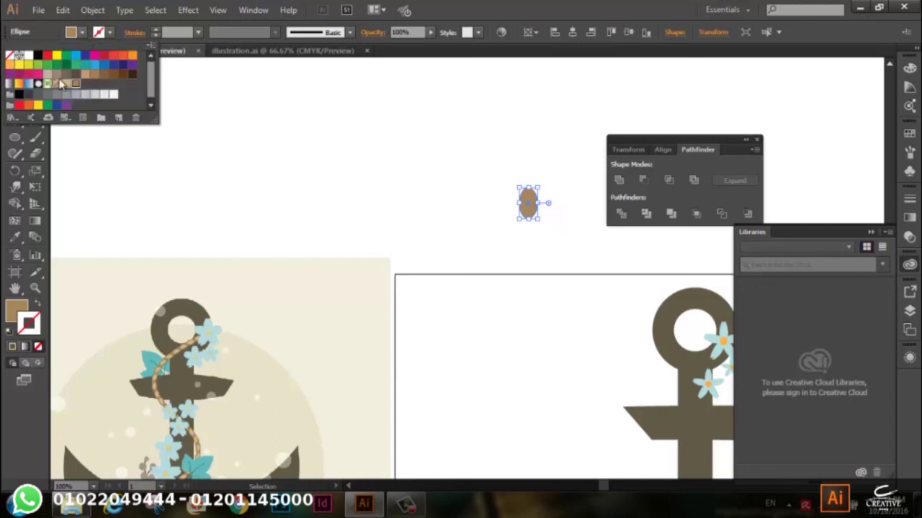
pyautogui.click(66, 83)
pyautogui.click(110, 32)
pyautogui.click(110, 33)
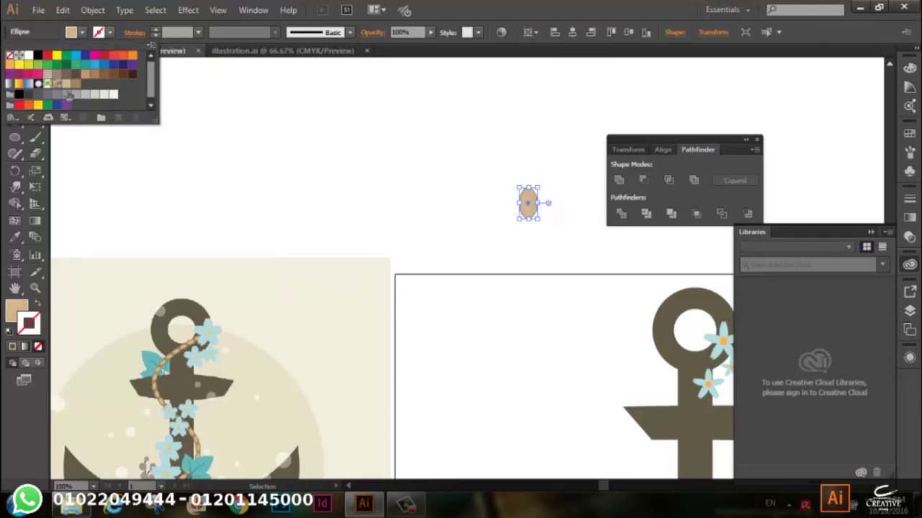
pyautogui.click(77, 84)
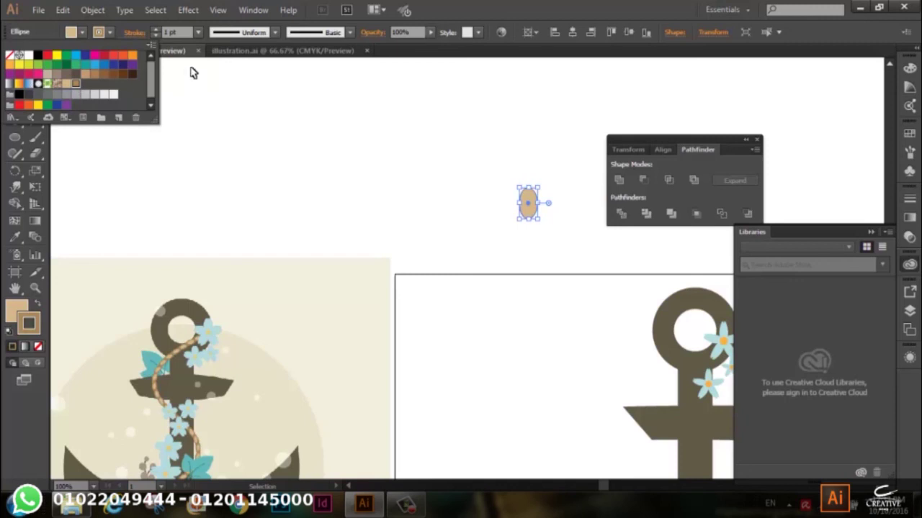
pyautogui.click(156, 33)
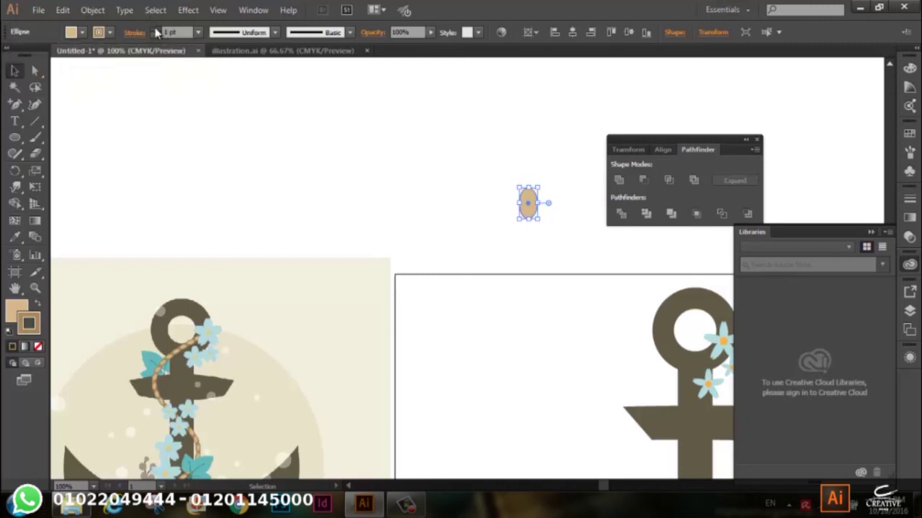
pyautogui.write('3')
# Move the oval up and left above the anchors and close the Libraries panel
pyautogui.click(388, 233)
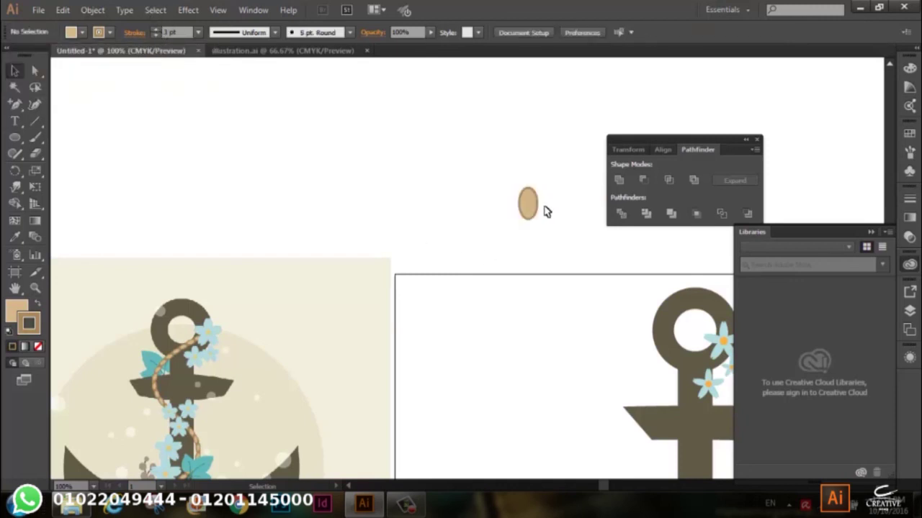
pyautogui.moveTo(524, 201); pyautogui.dragTo(401, 165)
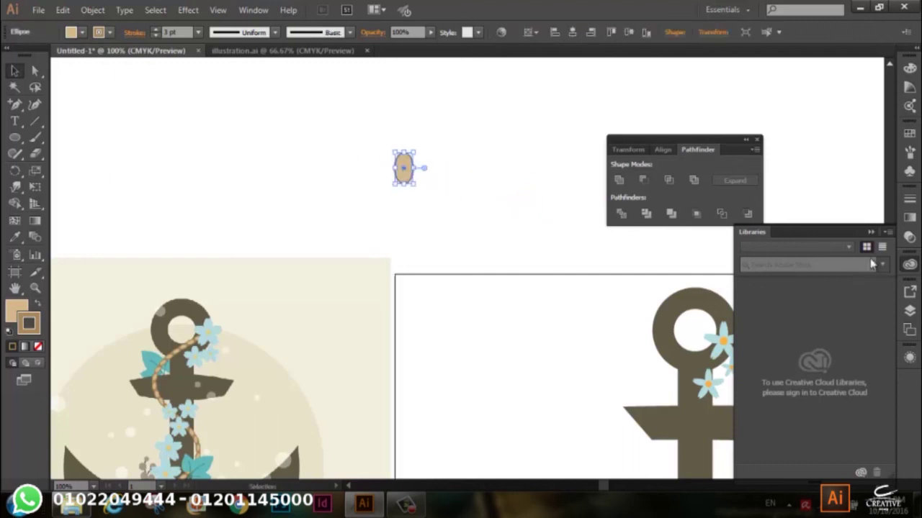
pyautogui.click(870, 232)
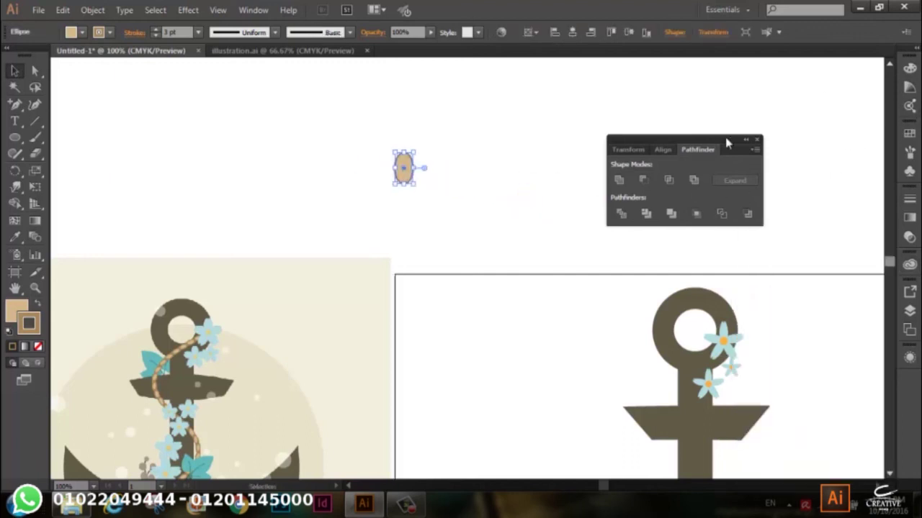
# Tear the Brushes panel out into its own floating panel
pyautogui.moveTo(725, 142); pyautogui.dragTo(728, 74)
pyautogui.click(910, 152)
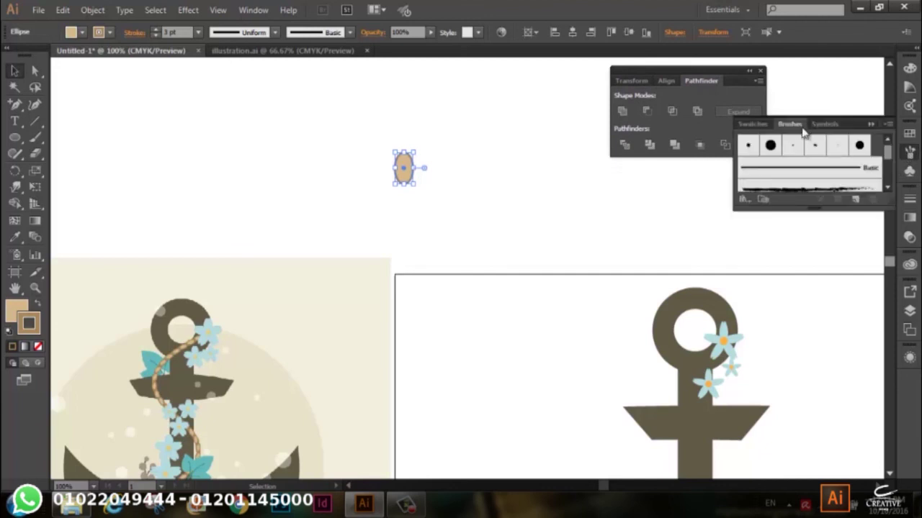
pyautogui.moveTo(794, 127); pyautogui.dragTo(486, 167)
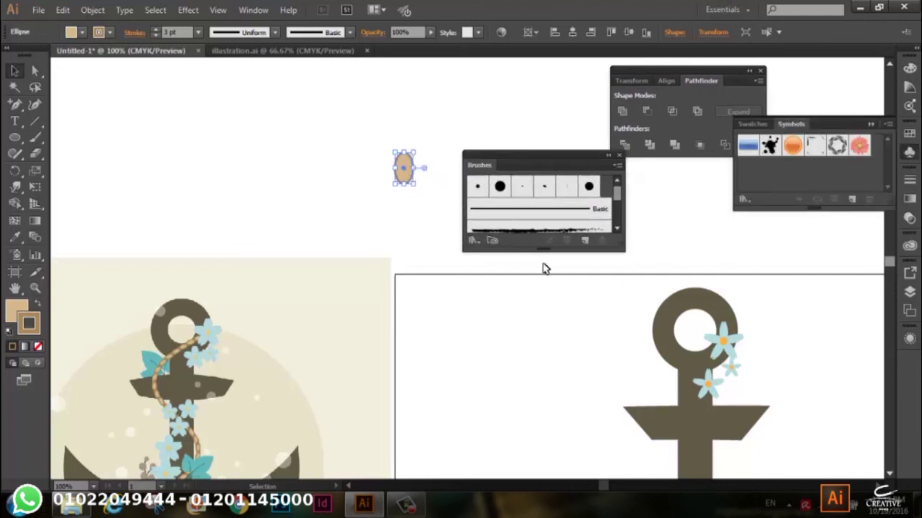
# Create Scatter Brush 1 from the selected tan oval using the default scatter settings
pyautogui.click(585, 240)
pyautogui.click(438, 270)
pyautogui.click(430, 349)
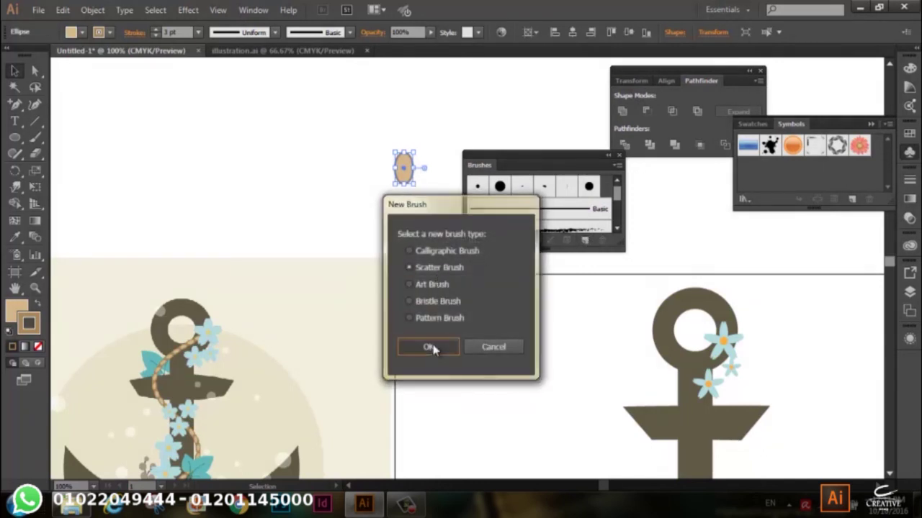
pyautogui.moveTo(433, 86)
pyautogui.mouseDown()
pyautogui.moveTo(609, 94)
pyautogui.moveTo(641, 122)
pyautogui.mouseUp()
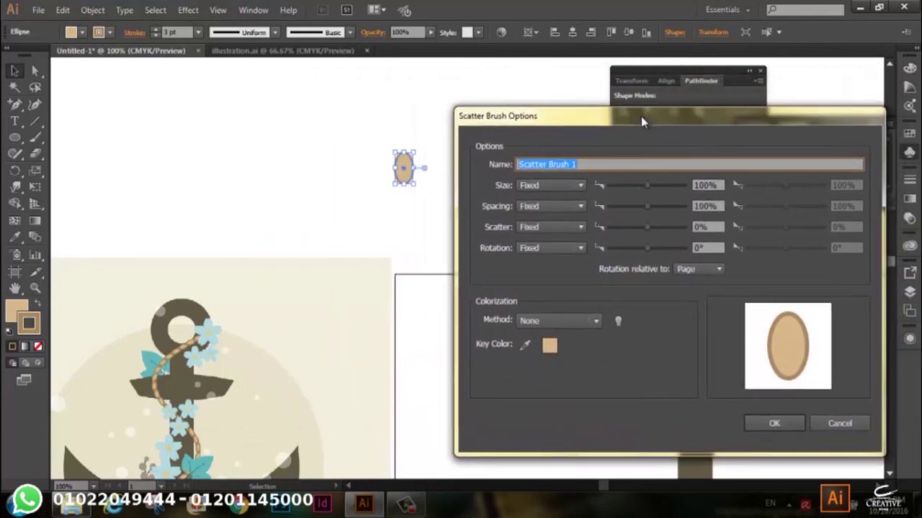
pyautogui.click(770, 424)
pyautogui.click(410, 260)
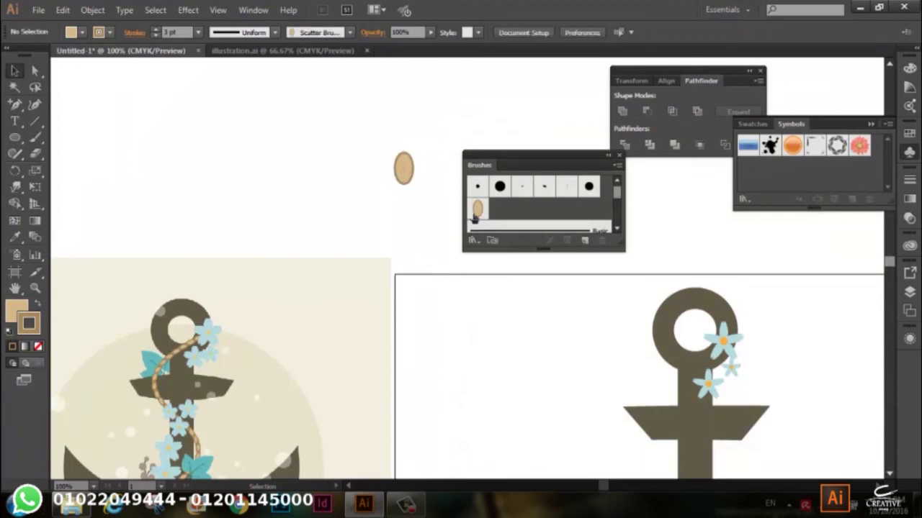
pyautogui.scroll(-3, 322, 264)
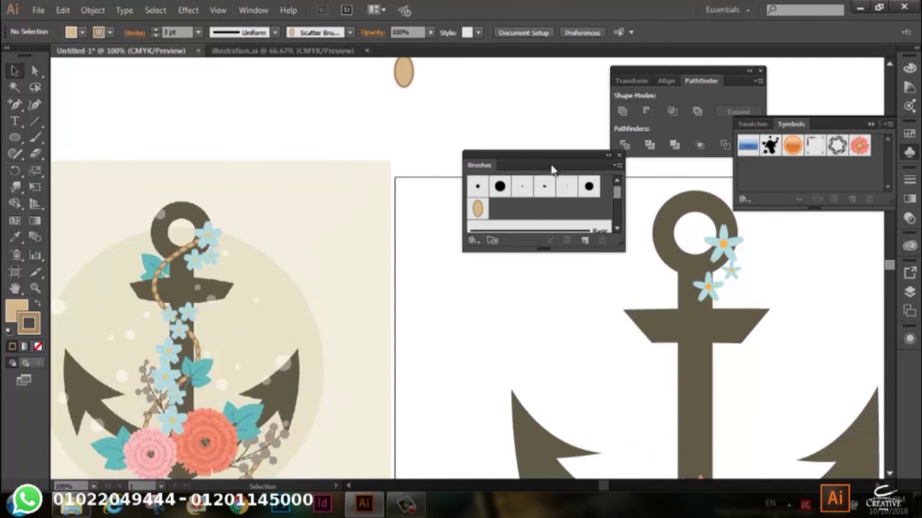
pyautogui.moveTo(552, 170); pyautogui.dragTo(502, 110)
pyautogui.scroll(-2, 580, 309)
# Draw a curved rope path winding from the anchor ring down around its base
pyautogui.scroll(1, 627, 324)
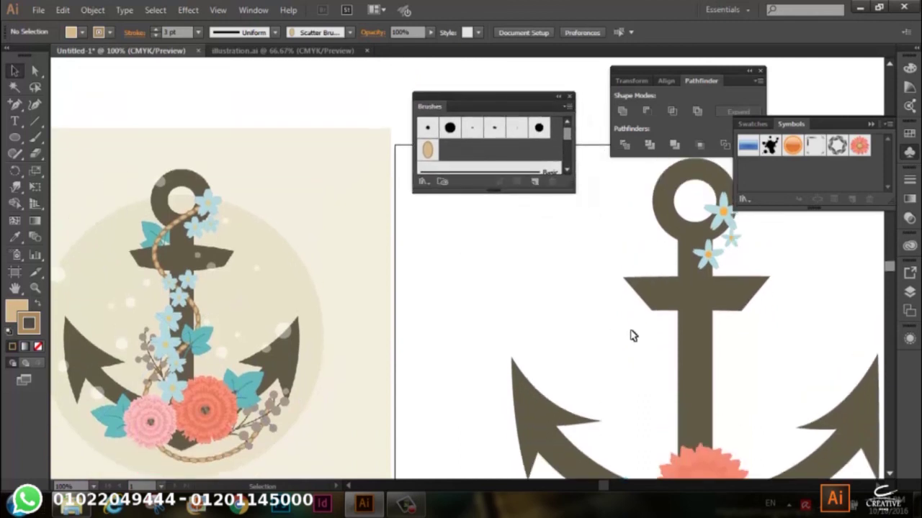
pyautogui.hotkey('ctrl', '-')
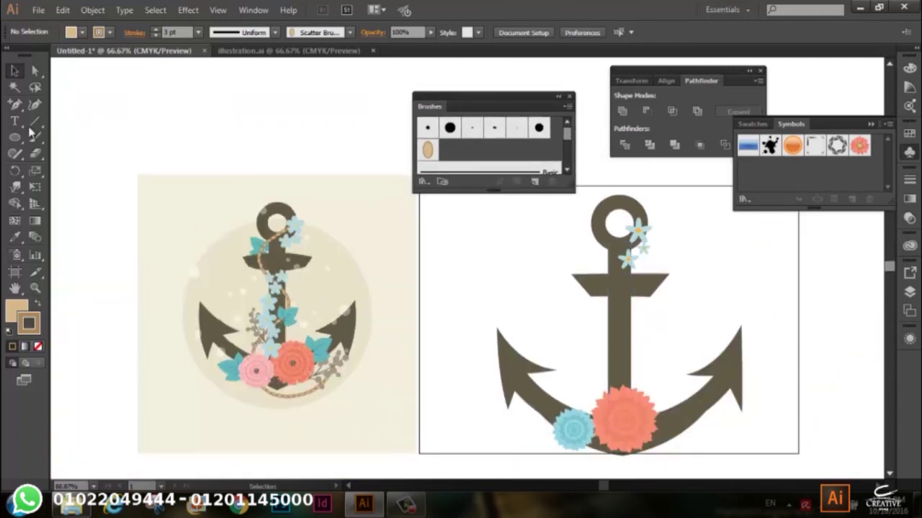
pyautogui.click(35, 104)
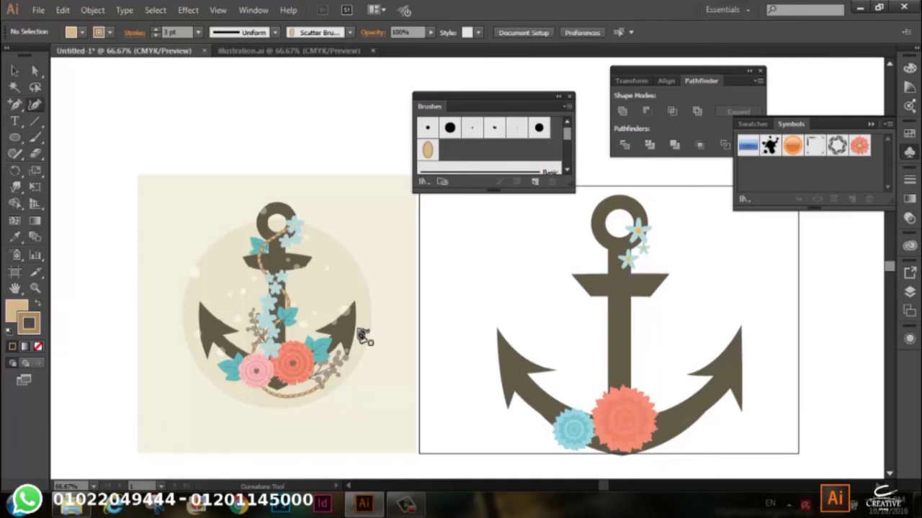
pyautogui.click(638, 230)
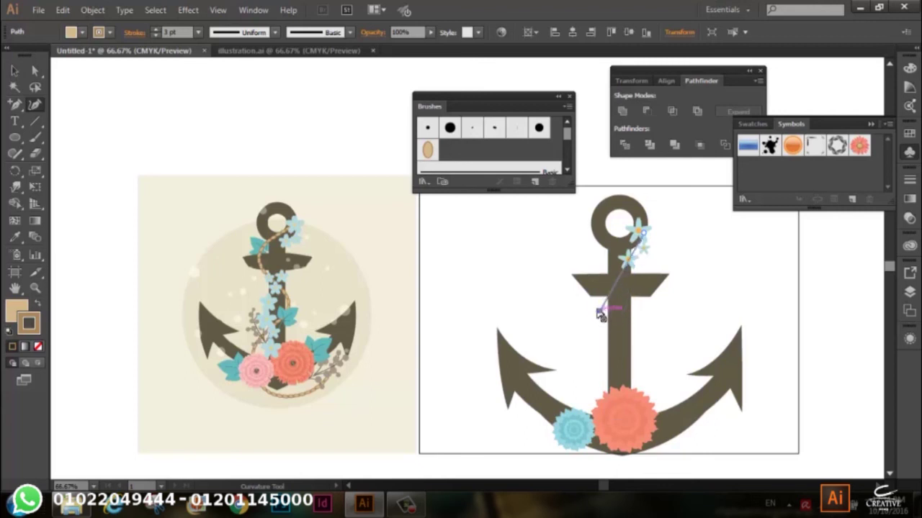
pyautogui.click(583, 315)
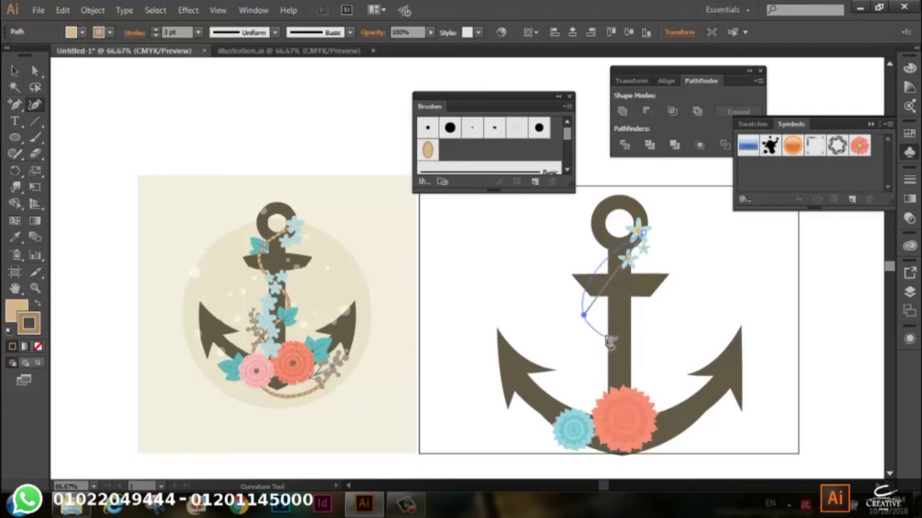
pyautogui.click(643, 378)
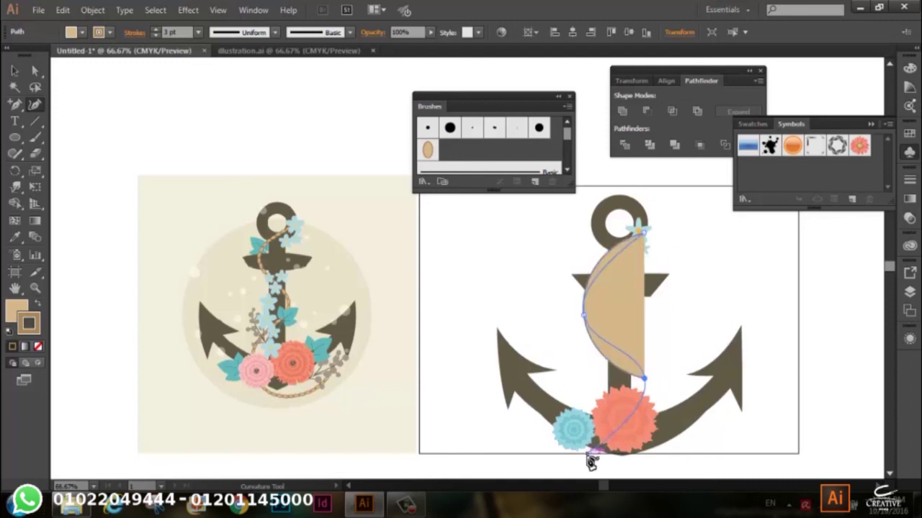
pyautogui.click(585, 453)
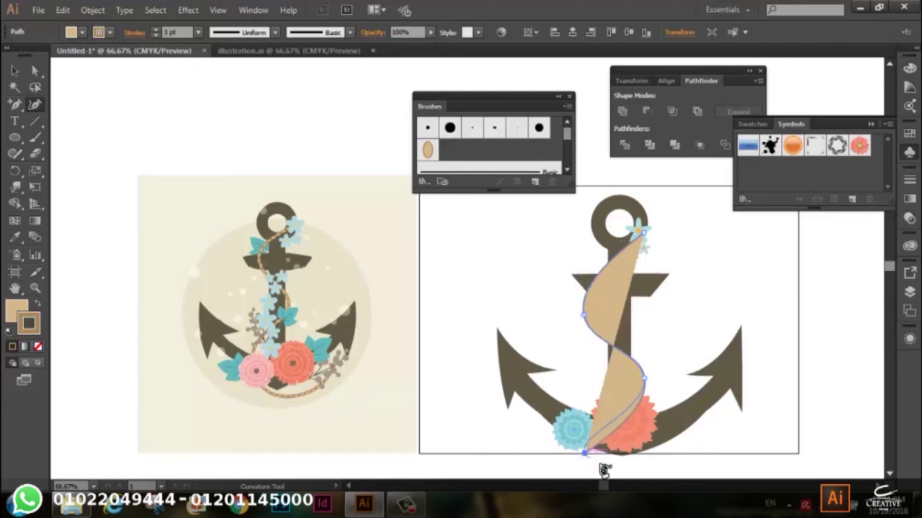
pyautogui.click(716, 418)
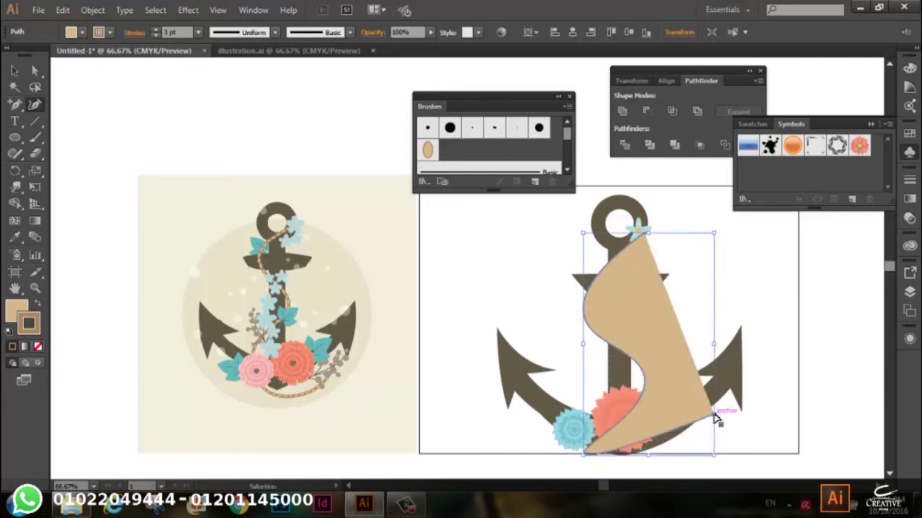
pyautogui.hotkey('ctrl', 'z')
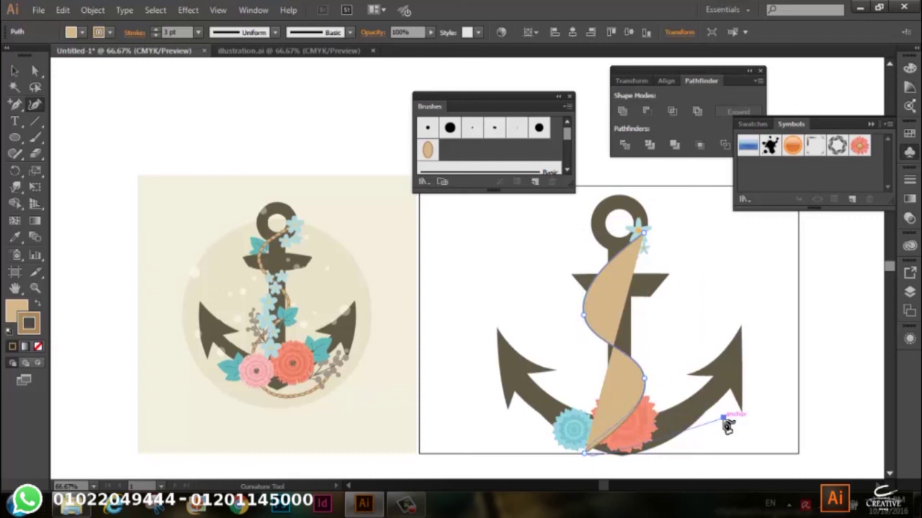
pyautogui.click(722, 417)
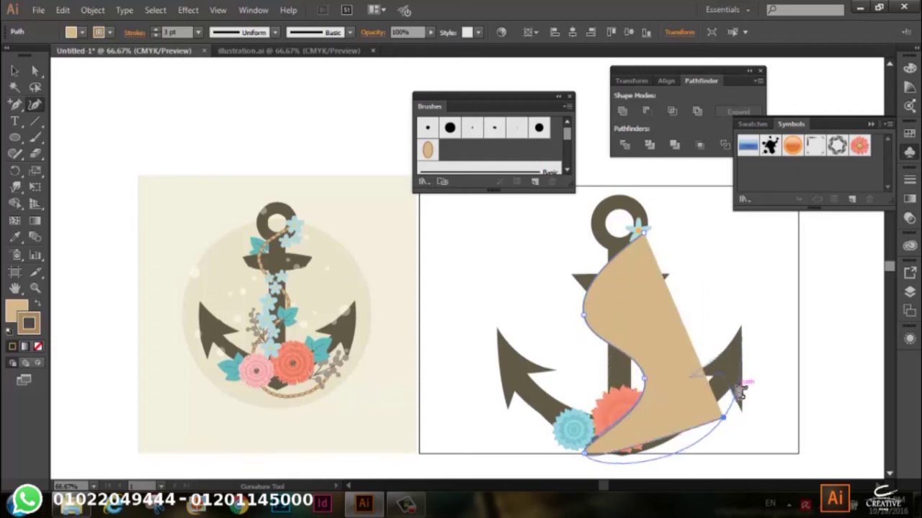
pyautogui.click(740, 391)
pyautogui.press('v')
# Set the new rope path's fill to None
pyautogui.click(446, 306)
pyautogui.click(15, 70)
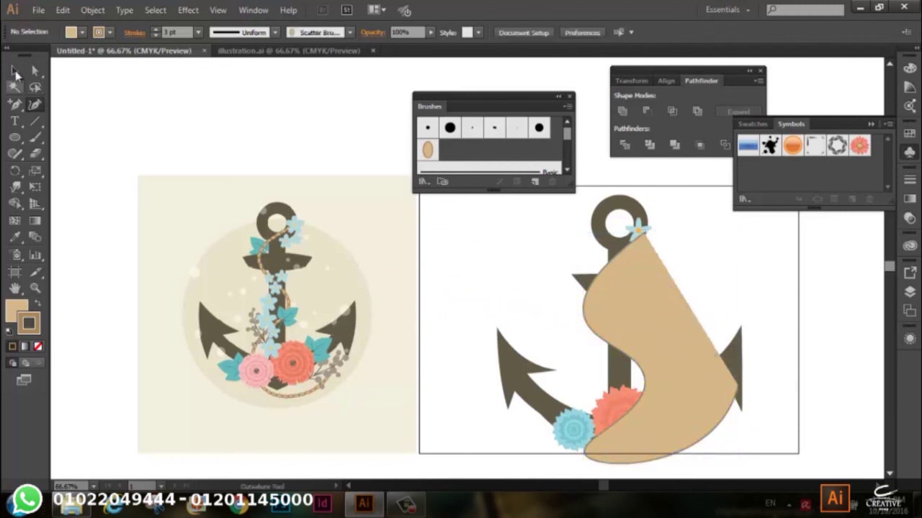
pyautogui.click(673, 320)
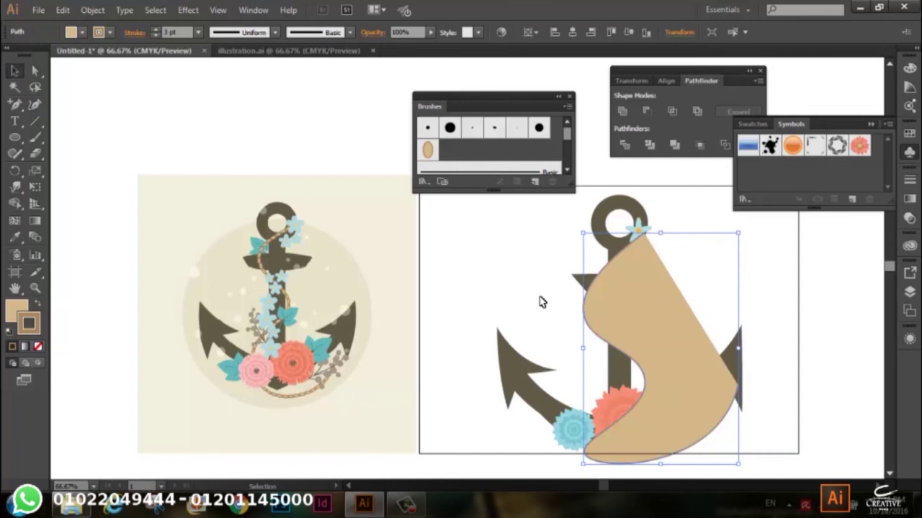
pyautogui.click(13, 314)
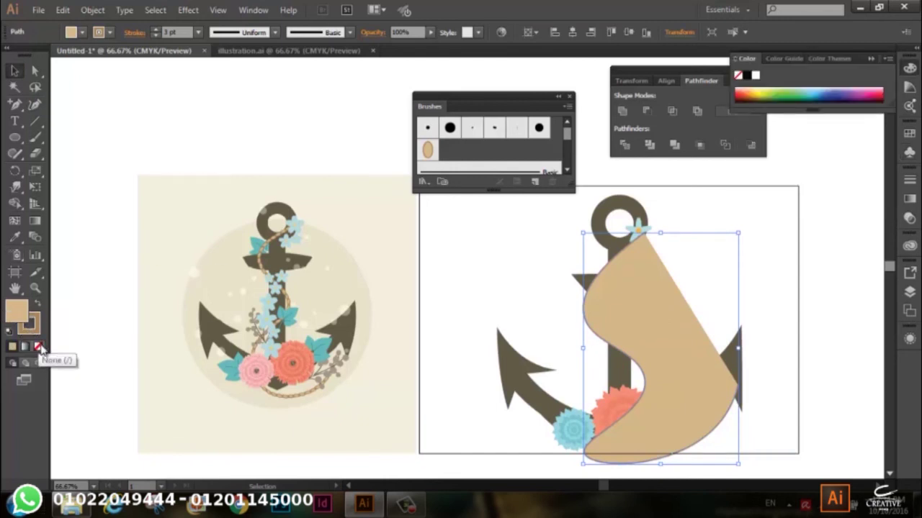
pyautogui.click(38, 347)
pyautogui.click(78, 309)
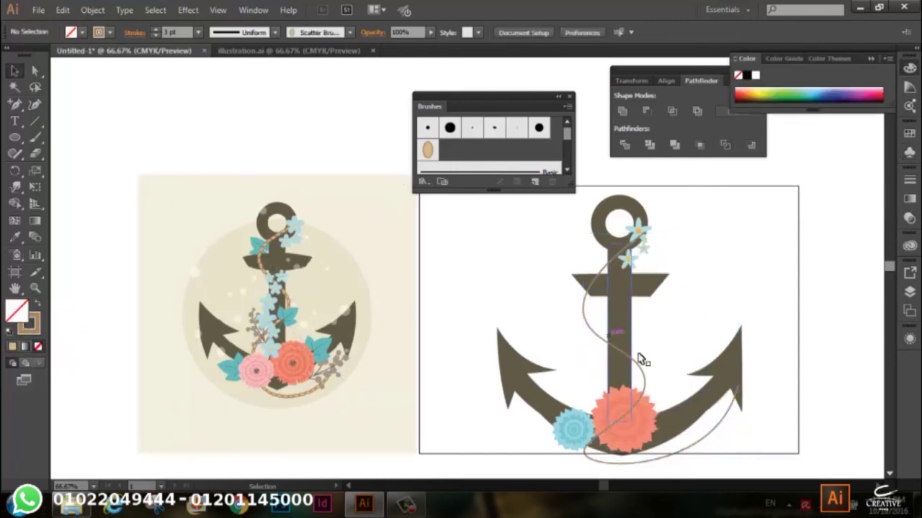
# Apply Scatter Brush 1 to the rope path and bring up the brush options
pyautogui.click(591, 330)
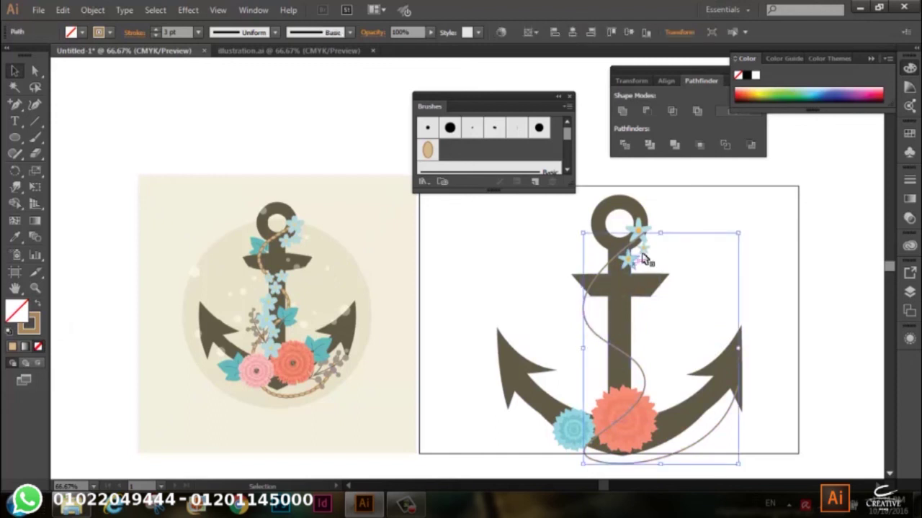
pyautogui.click(428, 151)
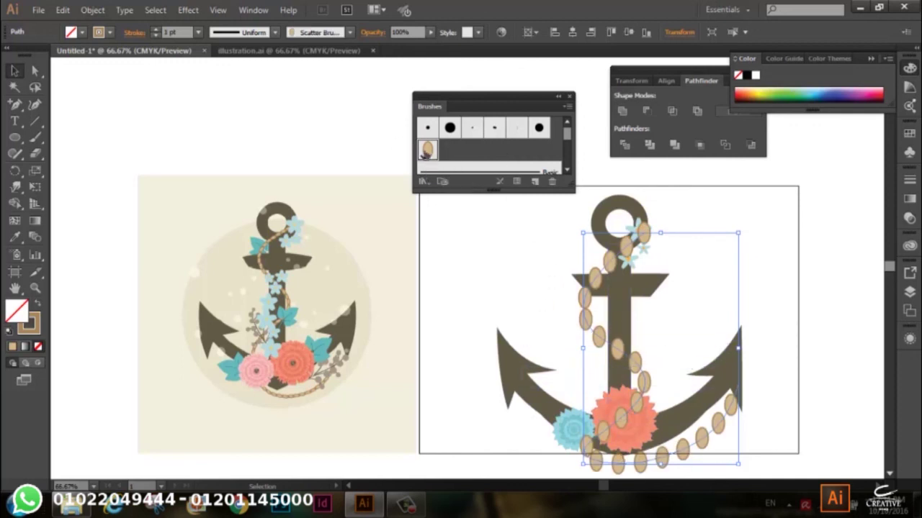
pyautogui.doubleClick(427, 151)
pyautogui.moveTo(651, 122)
pyautogui.mouseDown()
pyautogui.moveTo(203, 76)
pyautogui.moveTo(250, 100)
pyautogui.mouseUp()
# With Preview on, shrink the ovals and rotate them relative to the path
pyautogui.click(75, 392)
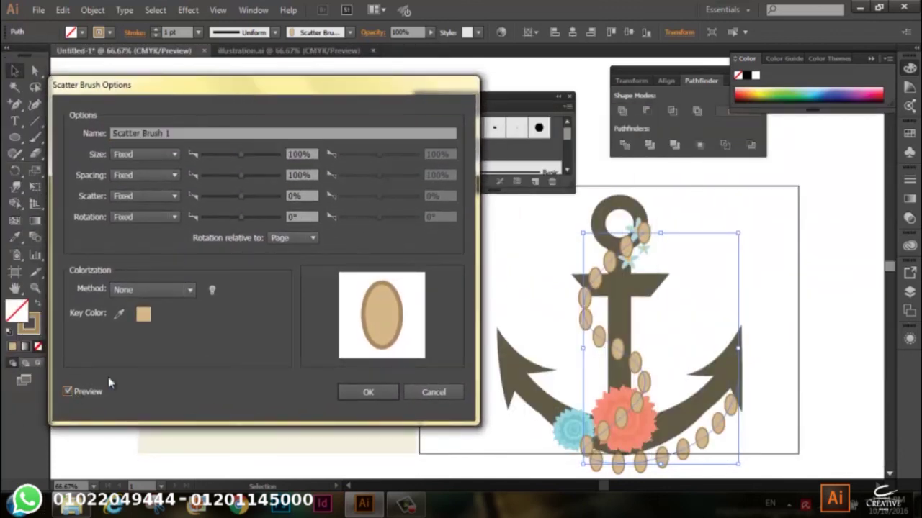
pyautogui.moveTo(235, 157); pyautogui.dragTo(226, 152)
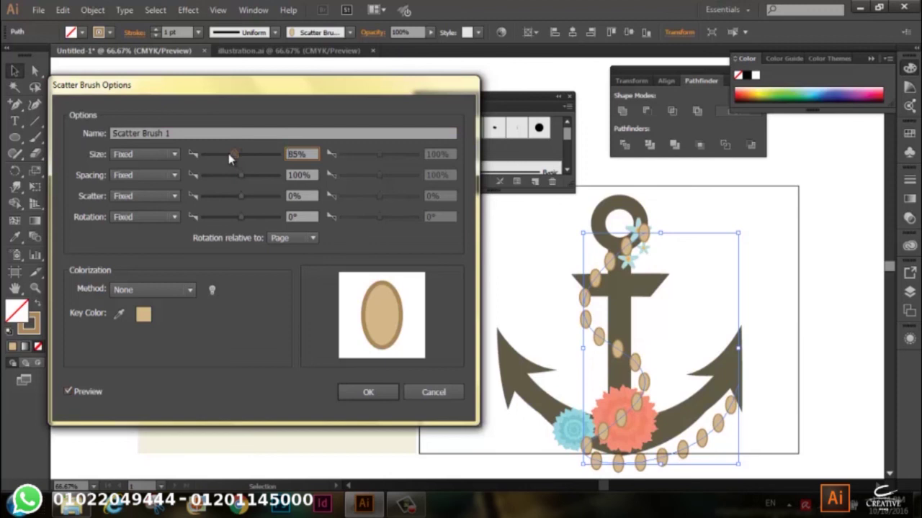
pyautogui.click(234, 217)
pyautogui.click(285, 241)
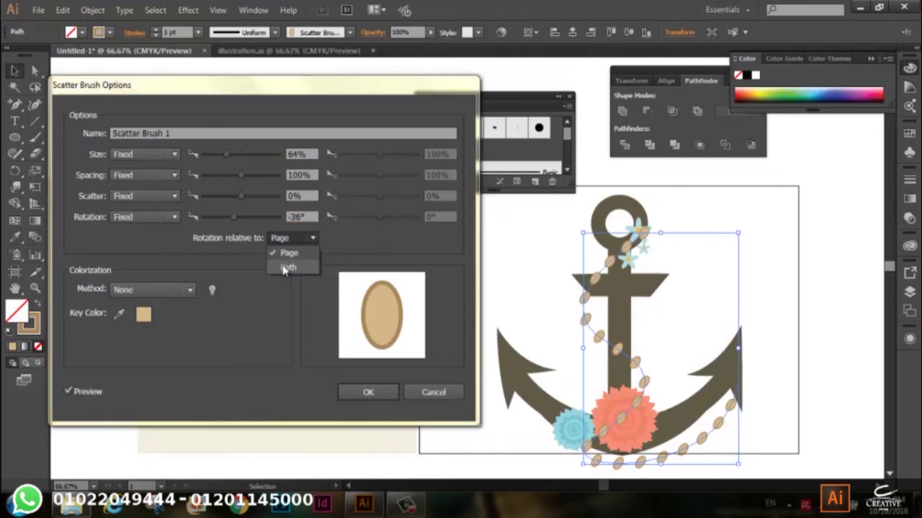
pyautogui.click(289, 267)
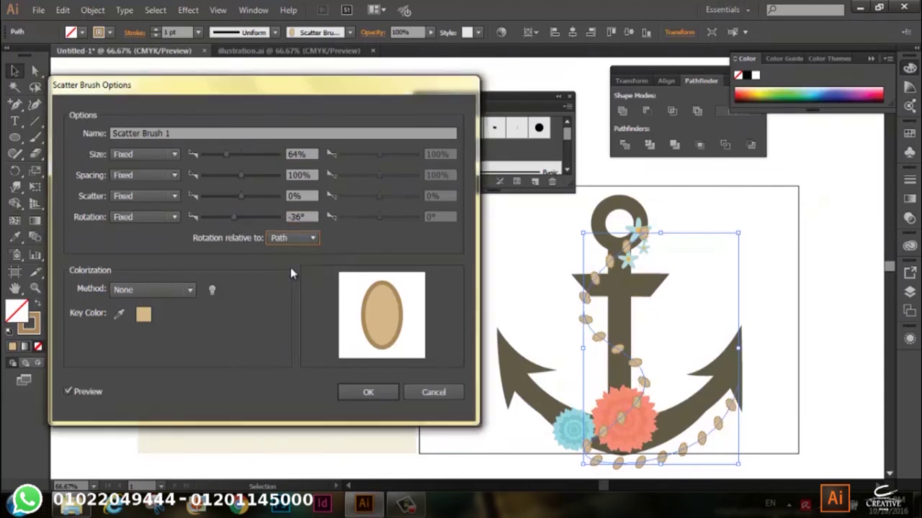
pyautogui.click(226, 176)
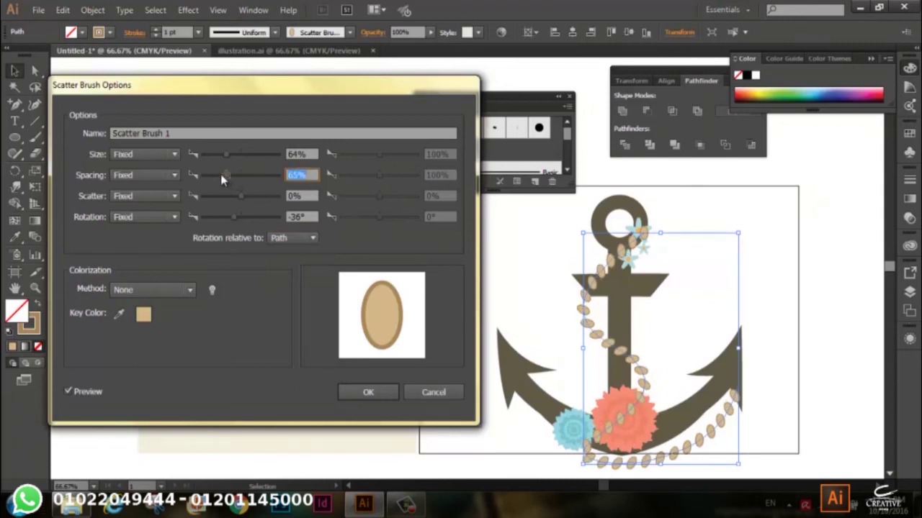
pyautogui.click(238, 217)
pyautogui.click(257, 218)
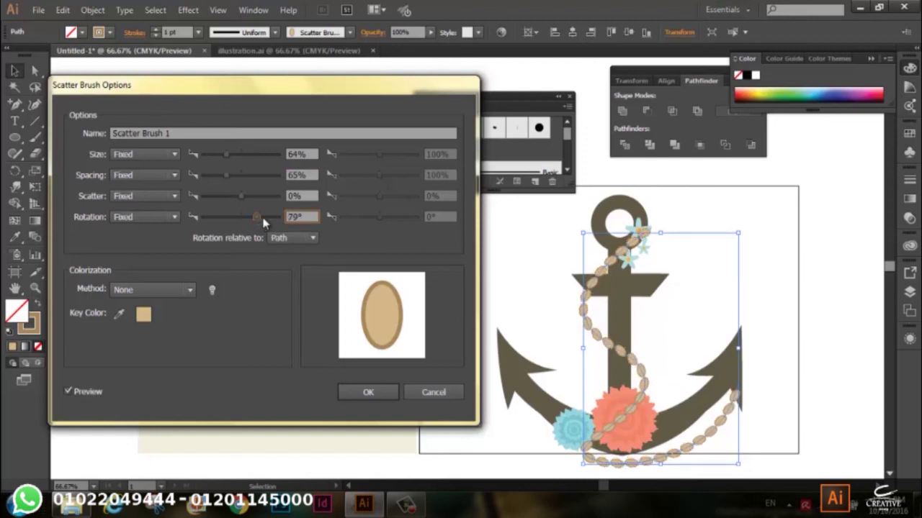
# Set oval spacing to 42% and size to 36%, then confirm the brush options
pyautogui.click(221, 182)
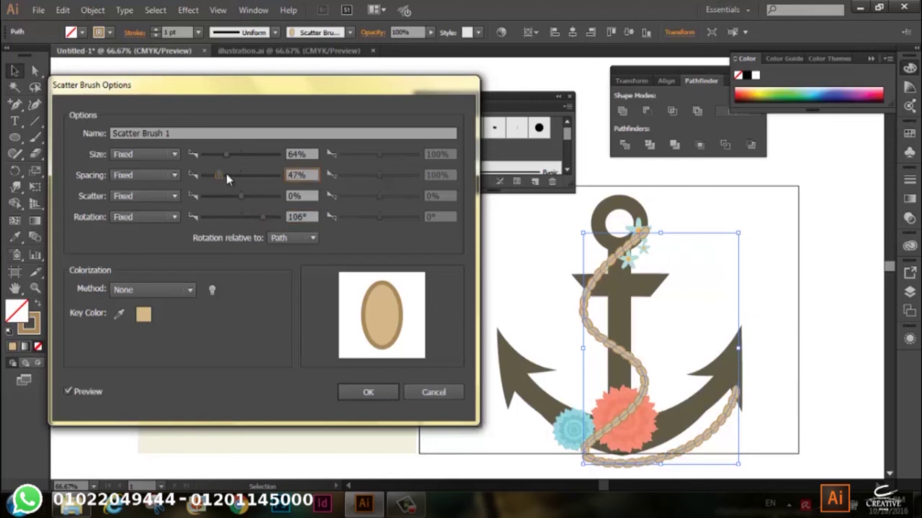
pyautogui.click(223, 175)
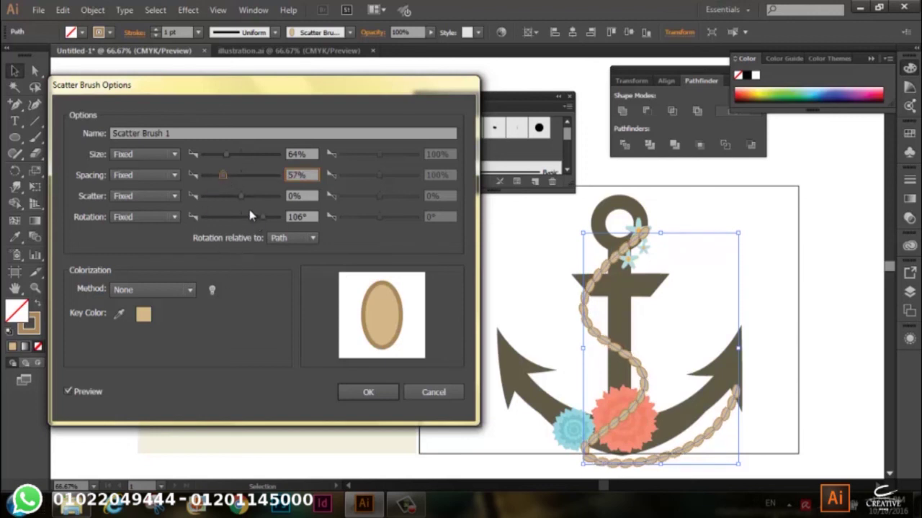
pyautogui.click(218, 175)
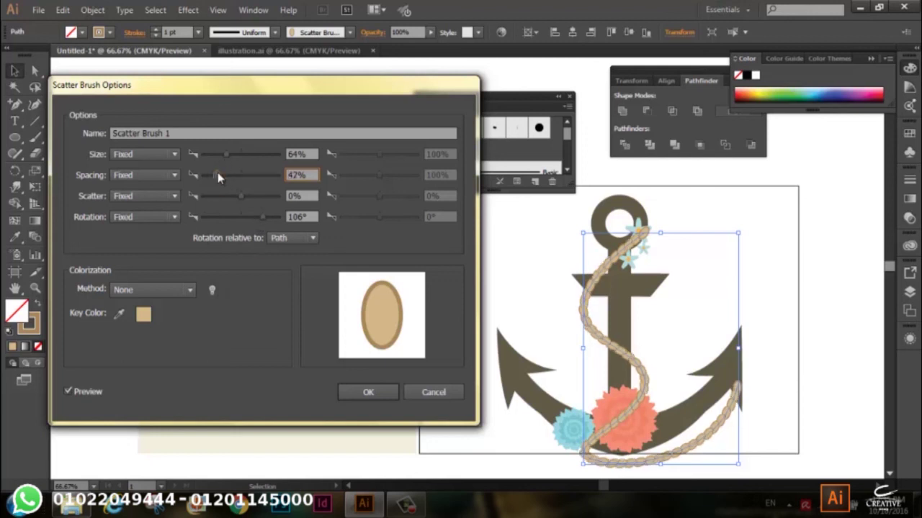
pyautogui.click(222, 157)
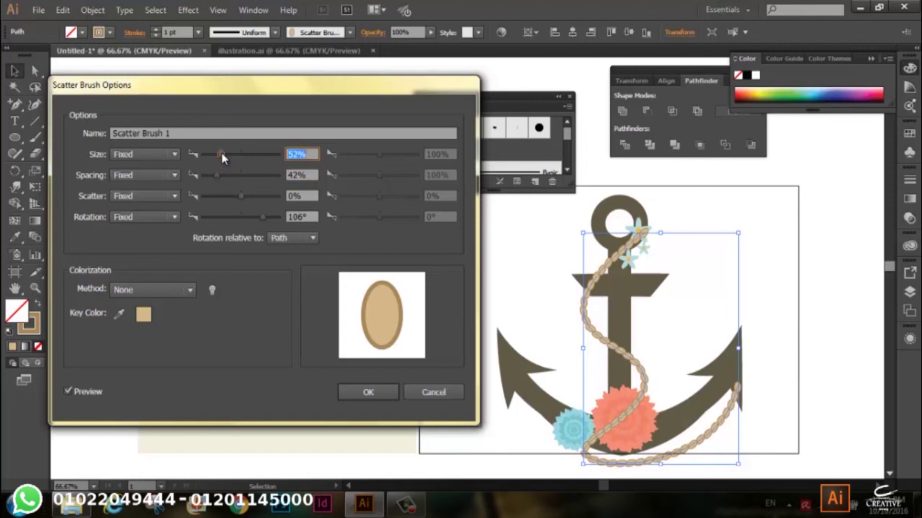
pyautogui.moveTo(218, 155); pyautogui.dragTo(221, 157)
pyautogui.click(366, 391)
pyautogui.click(468, 277)
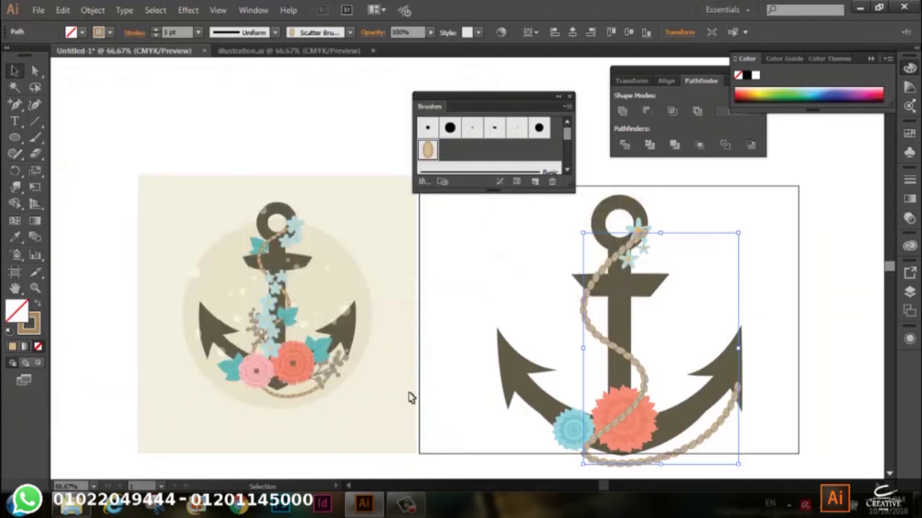
pyautogui.click(409, 399)
pyautogui.click(587, 332)
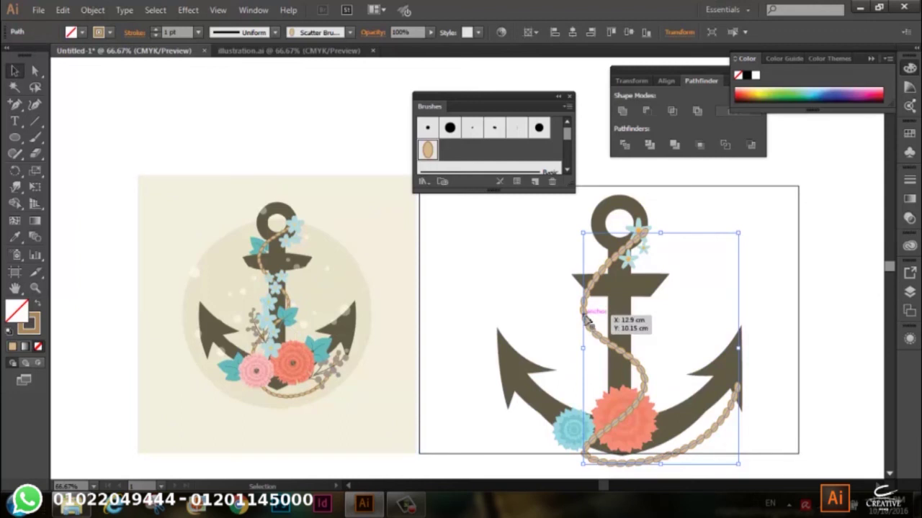
pyautogui.press('a')
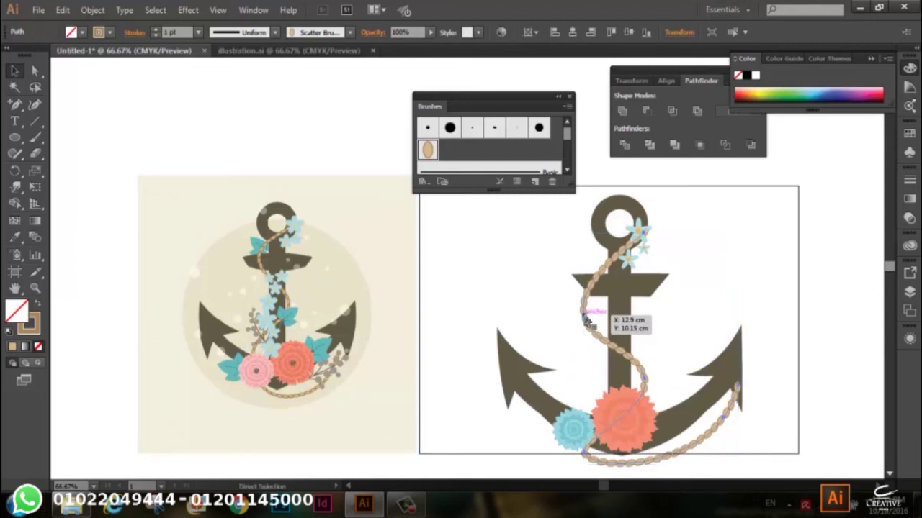
pyautogui.press('v')
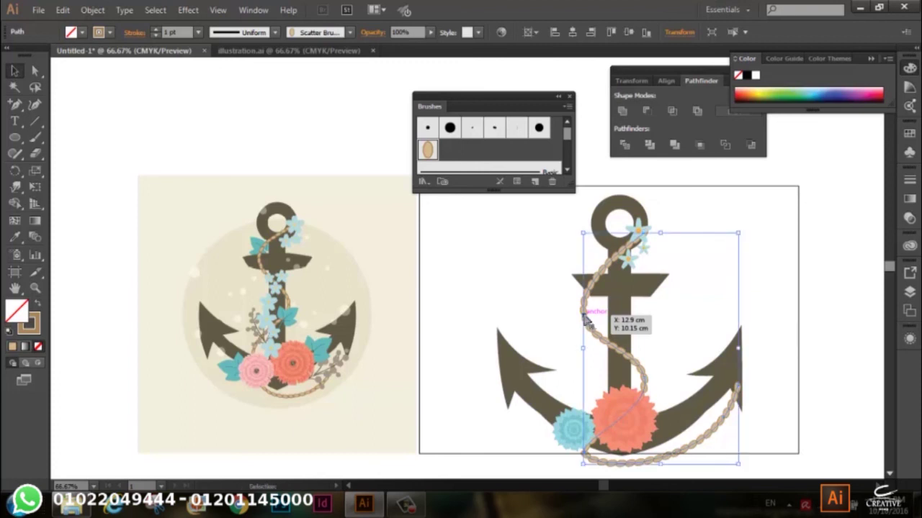
pyautogui.click(776, 211)
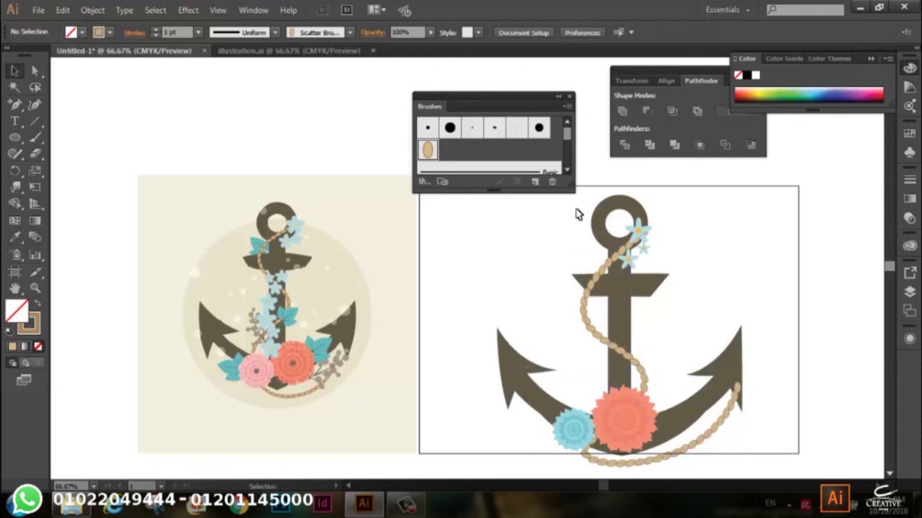
# Magnify the reference anchor, move the Brushes panel right, and return to a centred 100% view
pyautogui.scroll(-2, 790, 257)
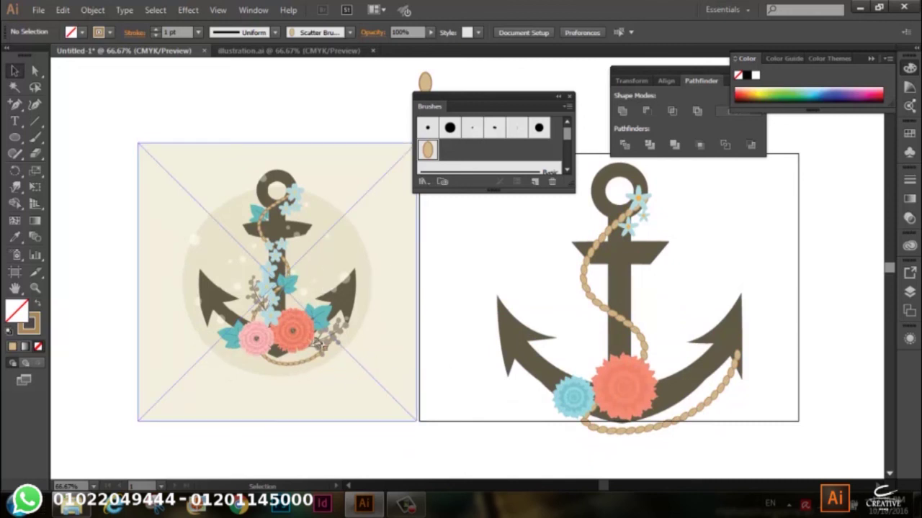
pyautogui.press('a')
pyautogui.hotkey('ctrl', '+')
pyautogui.hotkey('ctrl', '+')
pyautogui.moveTo(252, 381); pyautogui.dragTo(496, 408)
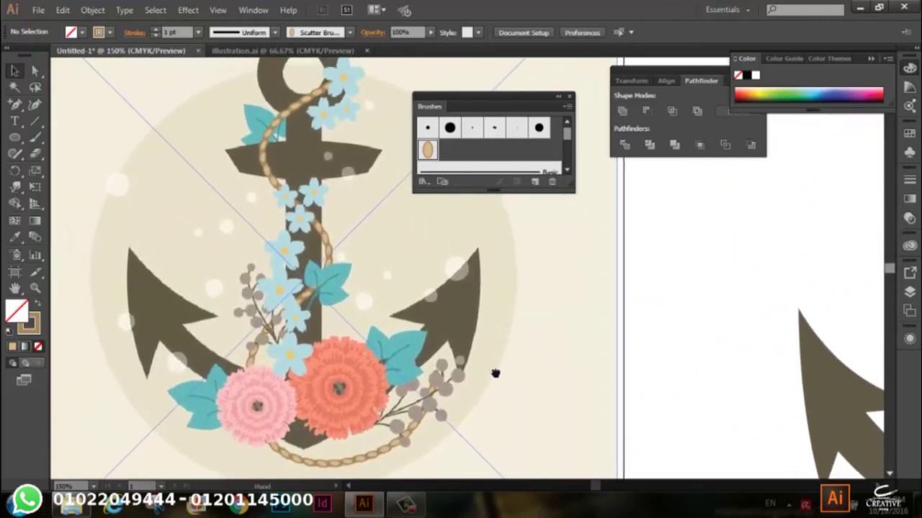
pyautogui.moveTo(542, 112)
pyautogui.mouseDown()
pyautogui.moveTo(706, 211)
pyautogui.moveTo(785, 199)
pyautogui.mouseUp()
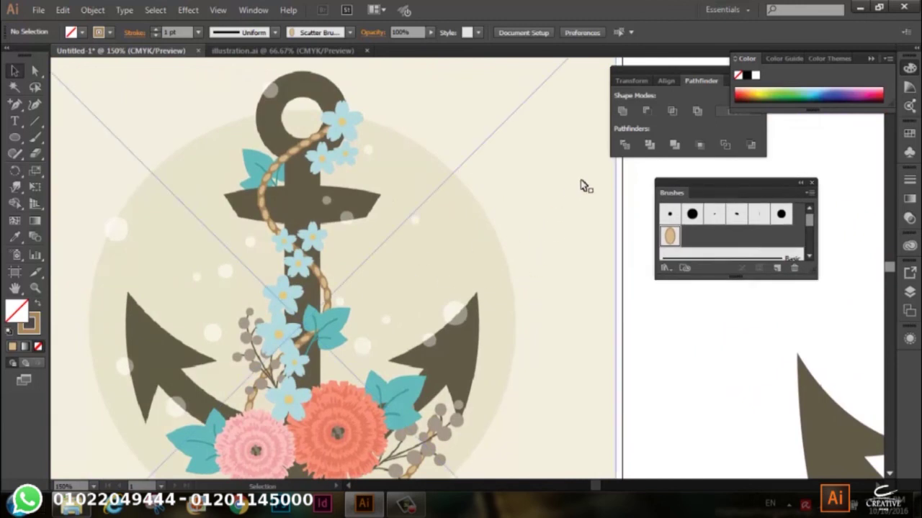
pyautogui.hotkey('ctrl', '-')
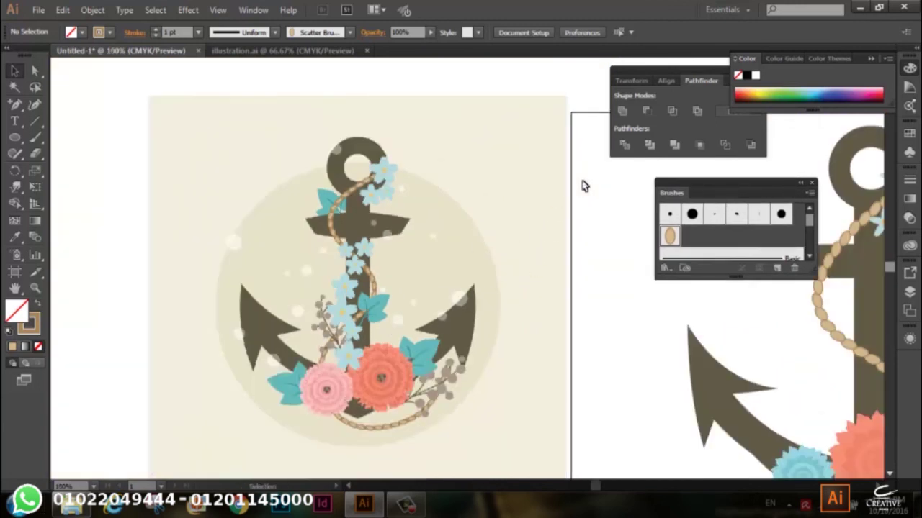
pyautogui.moveTo(444, 246); pyautogui.dragTo(463, 227)
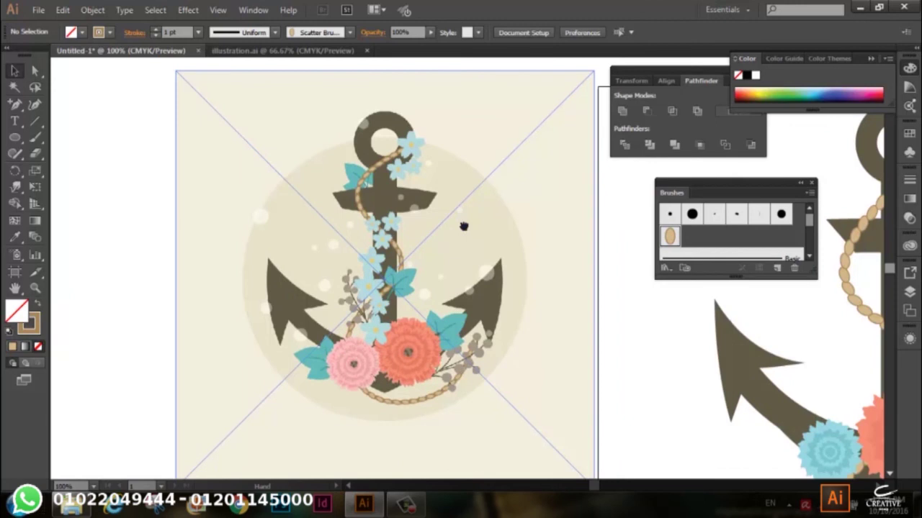